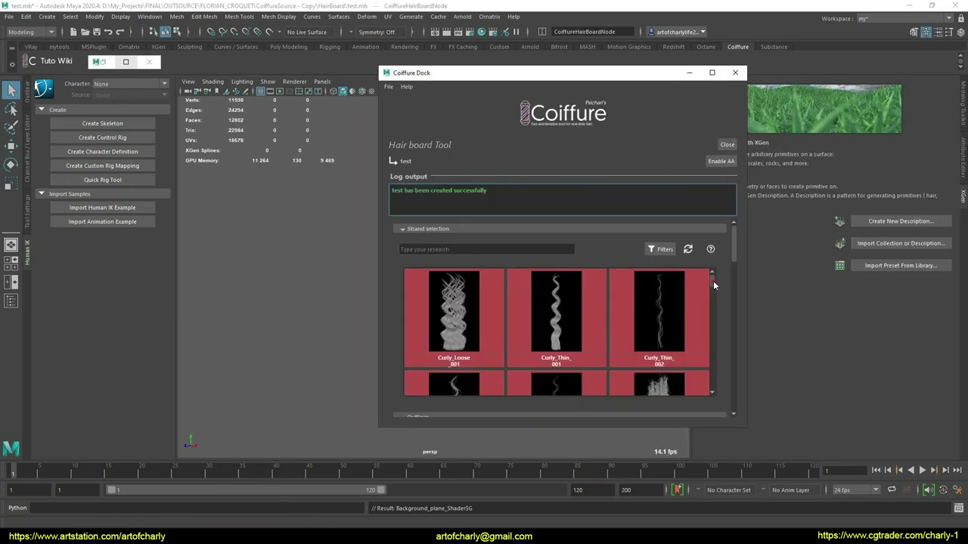
# Filter the Coiffure strand gallery so only the Long Strand category is enabled
pyautogui.scroll(-3, 713, 285)
pyautogui.scroll(3, 713, 295)
pyautogui.click(663, 250)
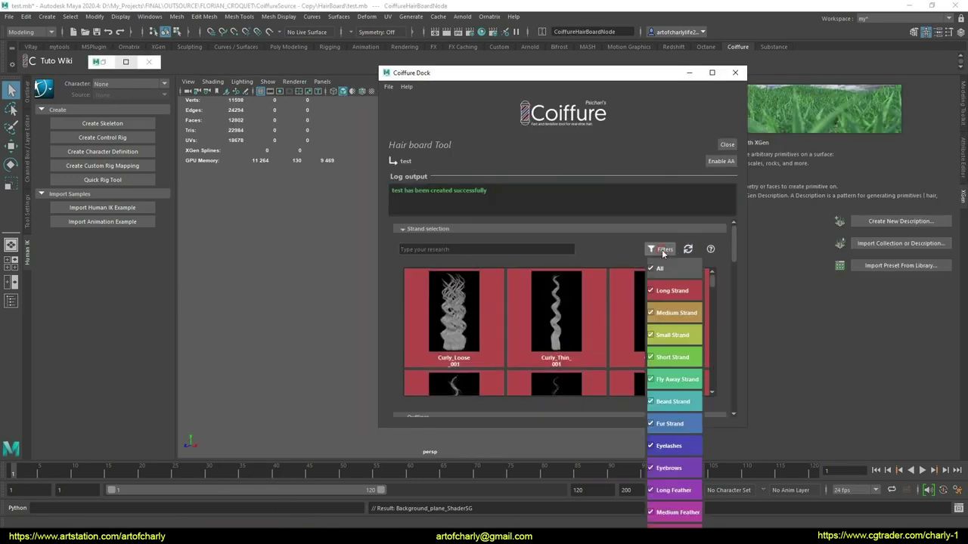
pyautogui.click(655, 294)
pyautogui.click(655, 293)
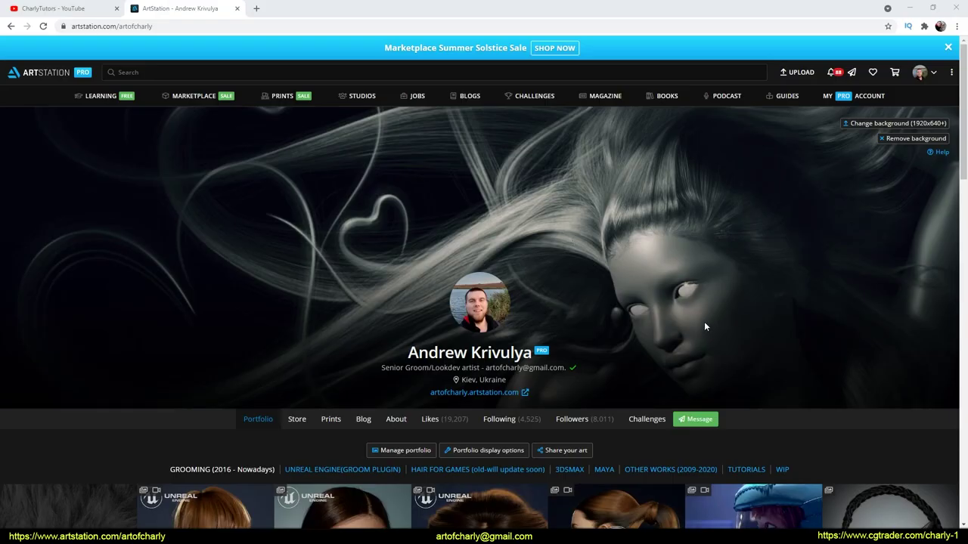
# Switch to the YouTube channel tab and scroll to the Patreon $1, $5 and $10 tiers
pyautogui.scroll(-10, 703, 327)
pyautogui.scroll(-10, 704, 327)
pyautogui.hotkey('ctrl', '1')
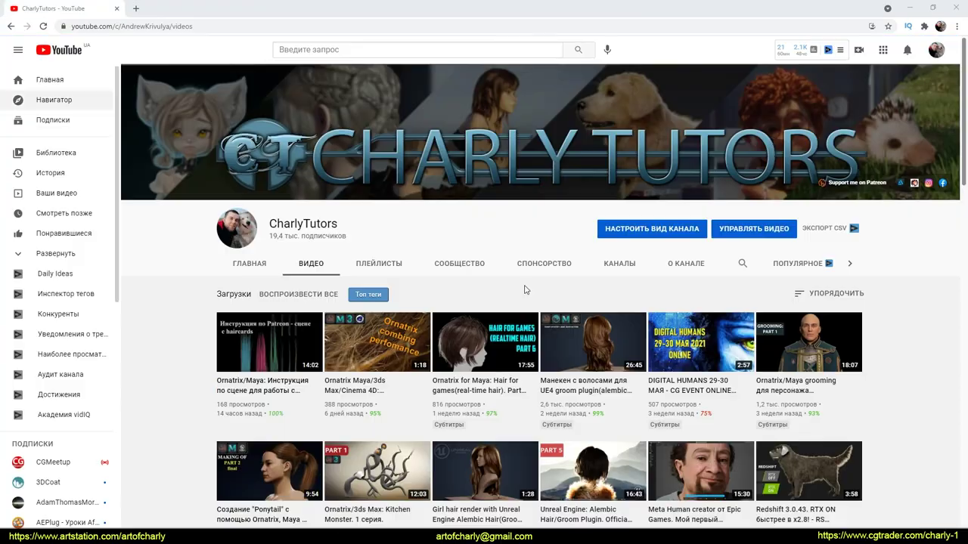
pyautogui.scroll(-4, 526, 289)
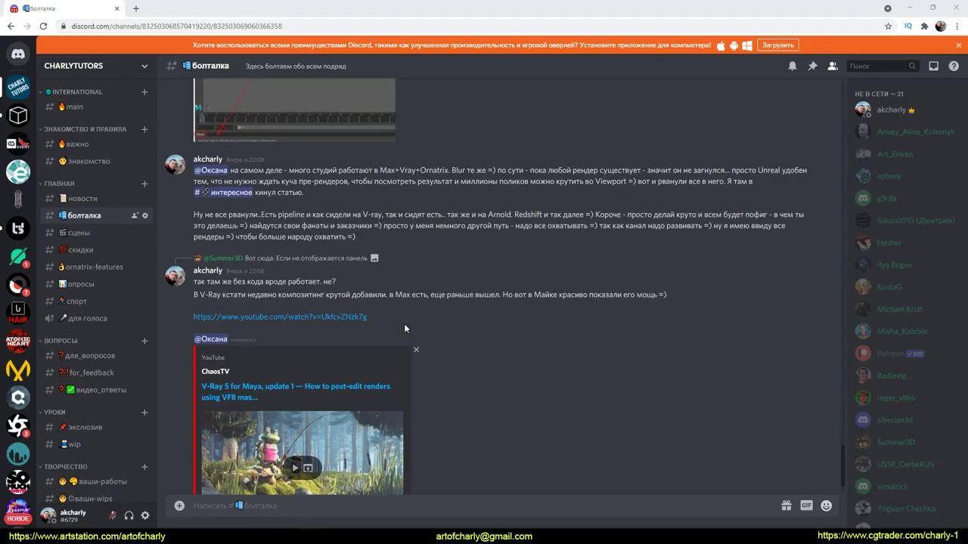
# Go through the для_вопросов channel into the видео_ответы channel in Discord
pyautogui.scroll(4, 409, 324)
pyautogui.scroll(-4, 420, 299)
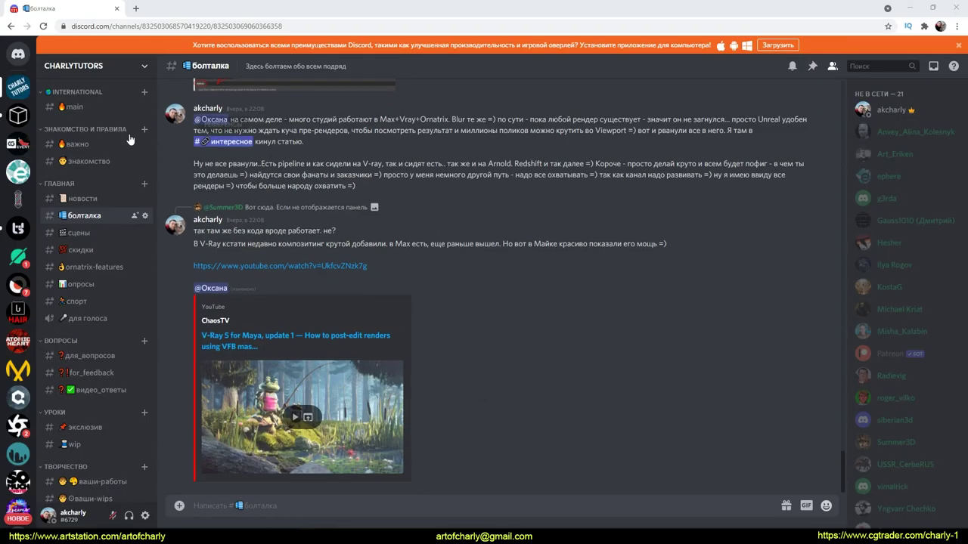
pyautogui.scroll(-4, 90, 227)
pyautogui.click(91, 220)
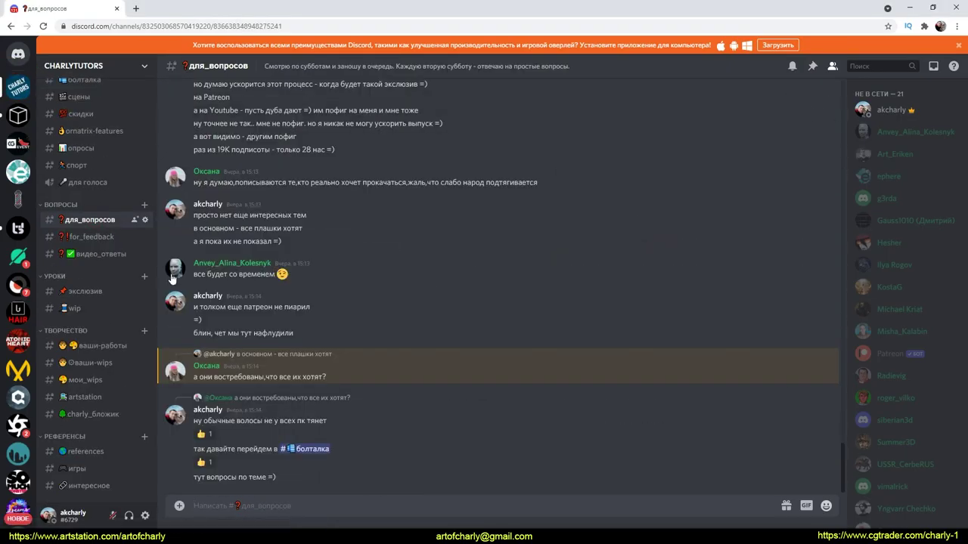
pyautogui.click(101, 254)
# Scroll back and forth through the видео_ответы chat history
pyautogui.moveTo(167, 368); pyautogui.dragTo(170, 362)
pyautogui.scroll(5, 324, 394)
pyautogui.scroll(5, 324, 393)
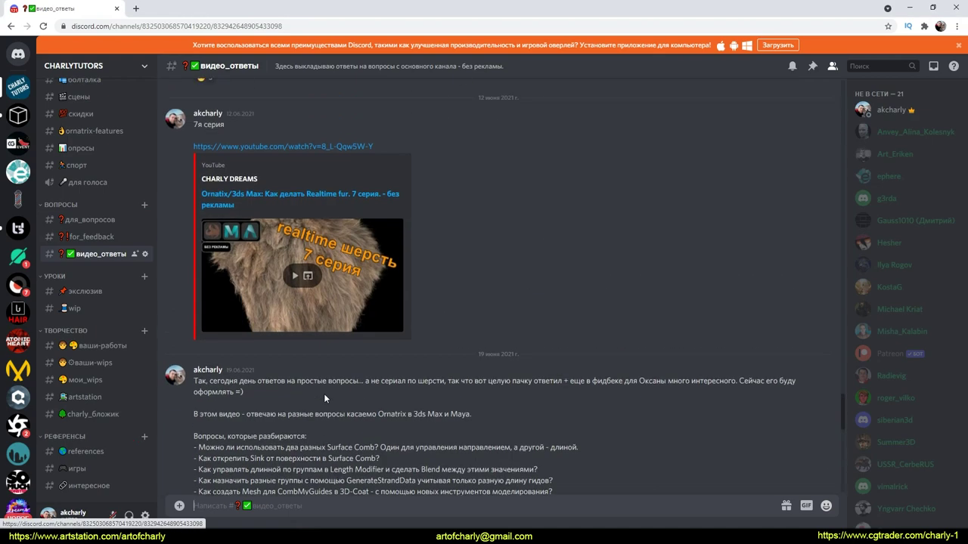
pyautogui.scroll(5, 323, 393)
pyautogui.scroll(2, 333, 394)
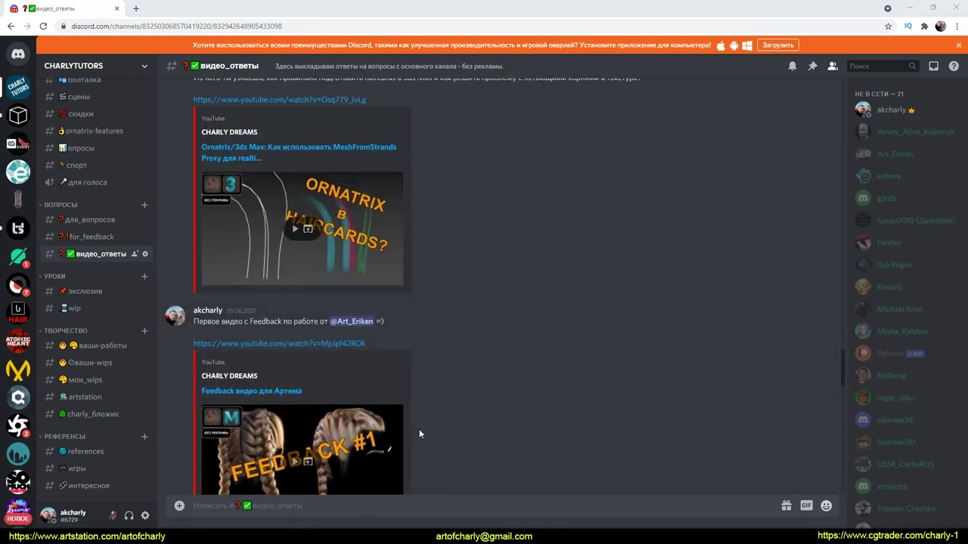
pyautogui.scroll(-1, 416, 420)
pyautogui.scroll(-2, 413, 414)
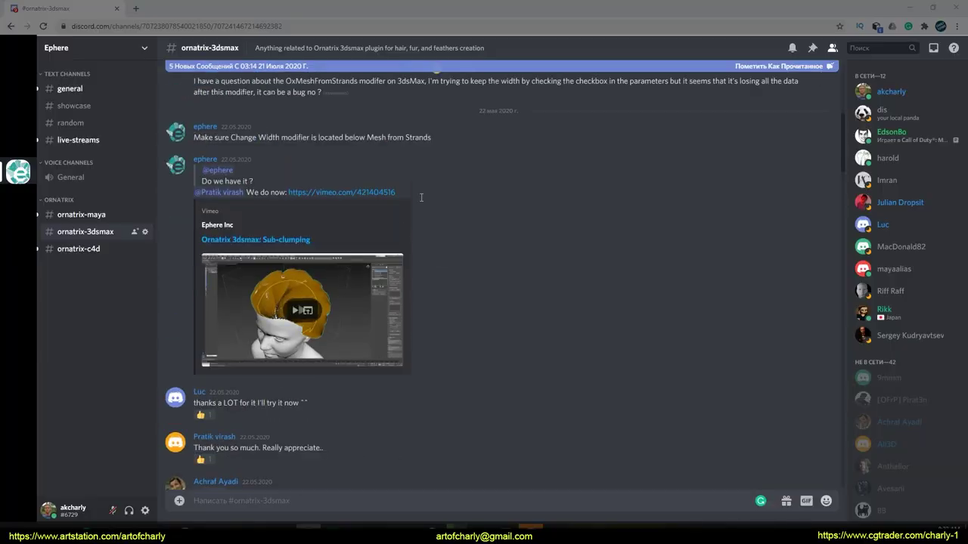
pyautogui.scroll(3, 420, 195)
pyautogui.scroll(-3, 422, 184)
pyautogui.scroll(-5, 422, 184)
pyautogui.scroll(-5, 389, 188)
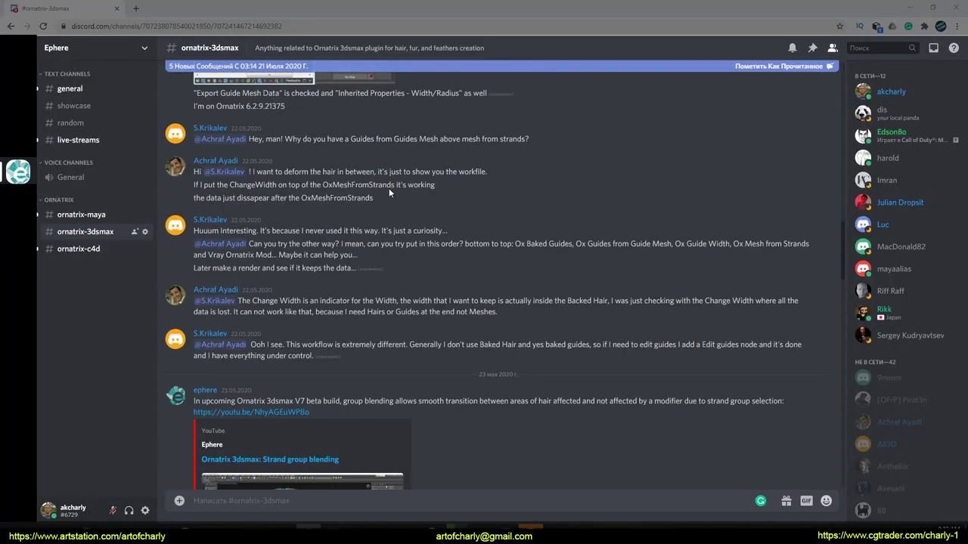
pyautogui.scroll(-3, 389, 188)
pyautogui.scroll(-2, 388, 188)
pyautogui.scroll(-5, 386, 204)
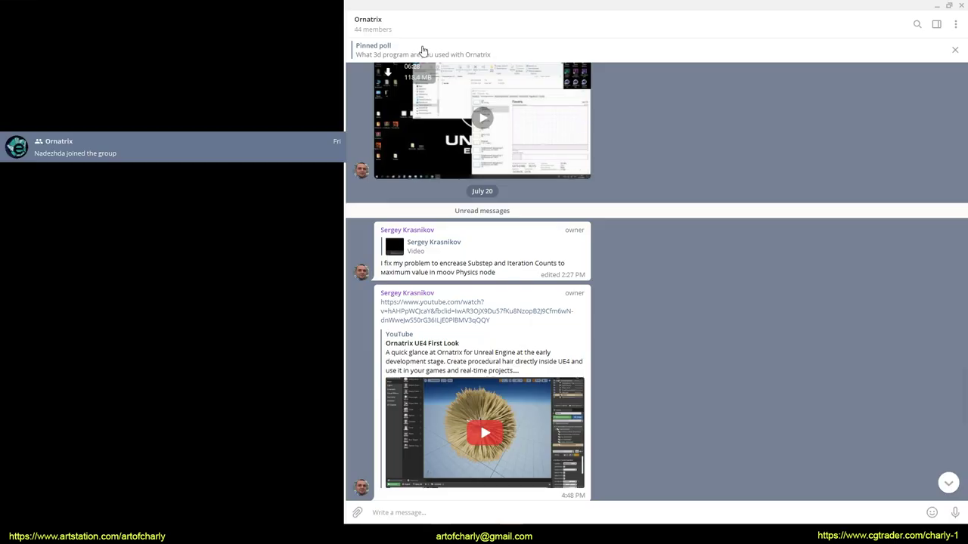
# Circle the Ornatrix Maya and Ornatrix 3dsmax user groups in the Facebook search results
pyautogui.scroll(-1, 574, 171)
pyautogui.scroll(-2, 649, 202)
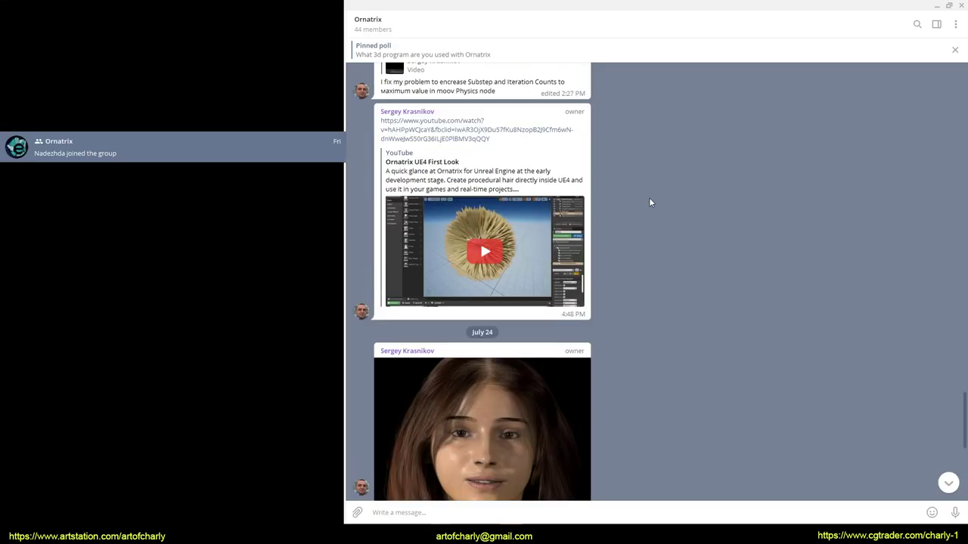
pyautogui.scroll(-4, 658, 175)
pyautogui.scroll(-1, 658, 178)
pyautogui.scroll(2, 650, 196)
pyautogui.scroll(5, 634, 227)
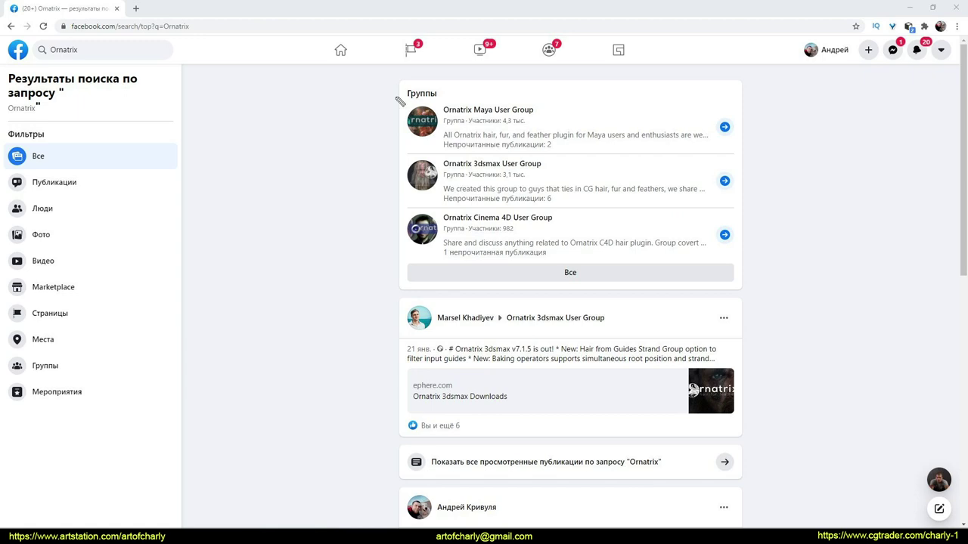
pyautogui.moveTo(397, 97); pyautogui.dragTo(401, 106)
pyautogui.moveTo(412, 155); pyautogui.dragTo(352, 237)
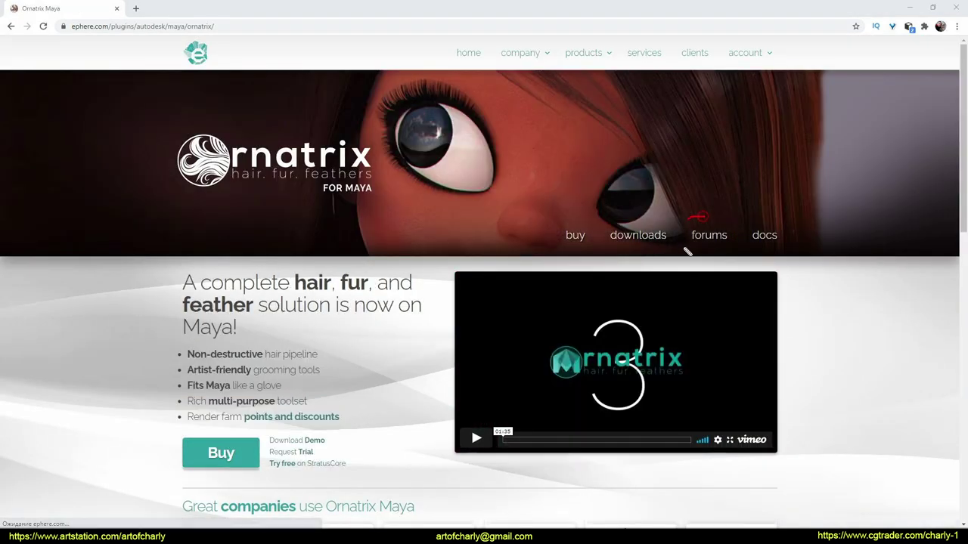
# Circle the 'forums' link on the Ornatrix product page with the annotation pen
pyautogui.moveTo(707, 219); pyautogui.dragTo(698, 227)
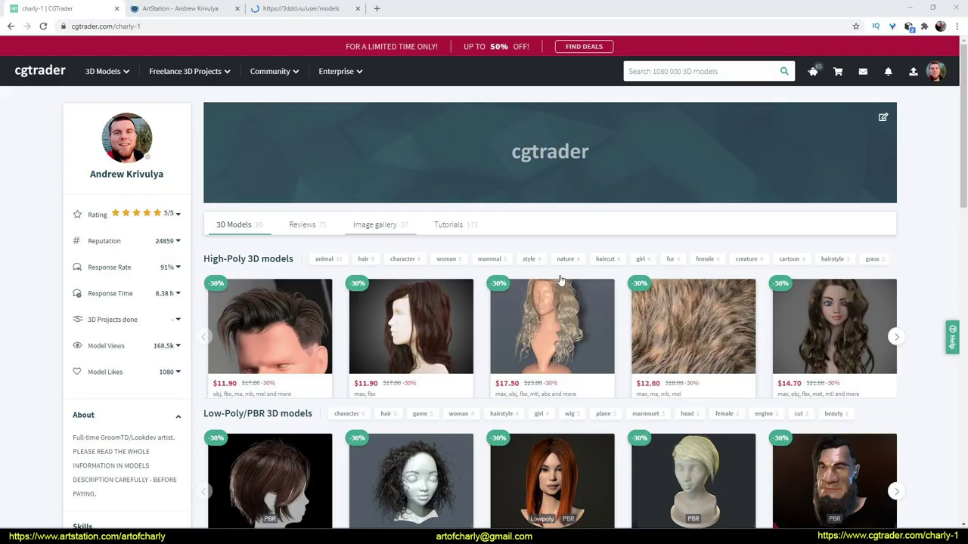
# Scroll through the CGTrader hair model store and the ArtStation prints page
pyautogui.scroll(-3, 400, 298)
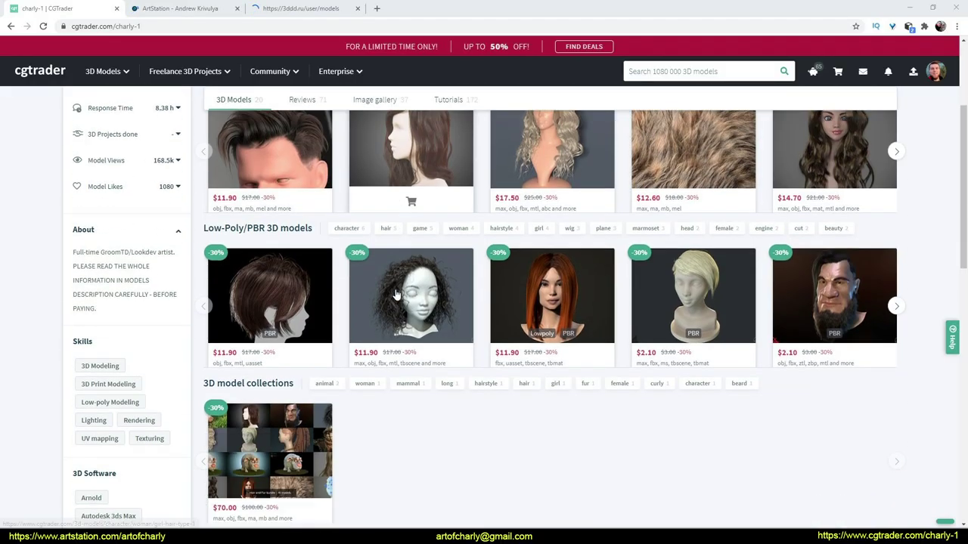
pyautogui.scroll(1, 400, 298)
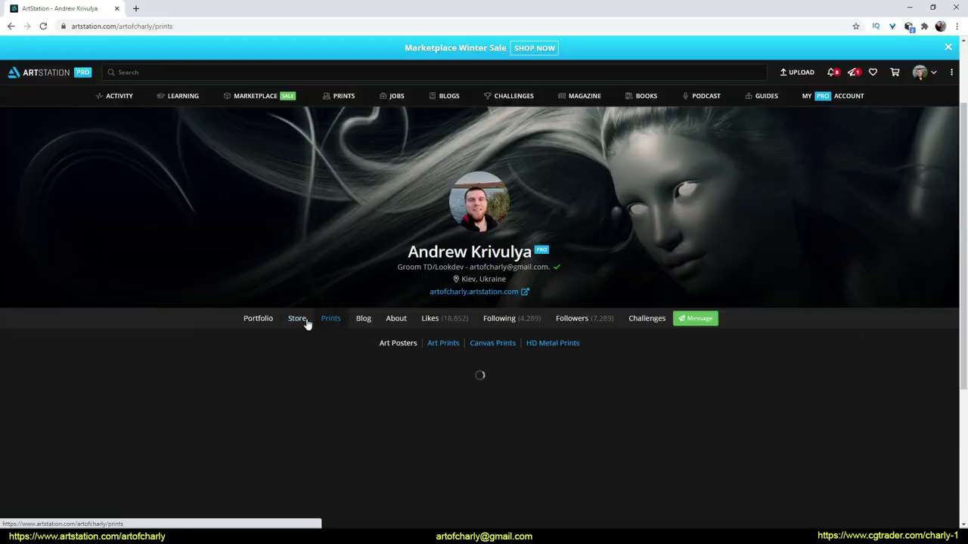
pyautogui.scroll(-5, 266, 351)
pyautogui.scroll(-5, 266, 355)
pyautogui.scroll(-5, 266, 356)
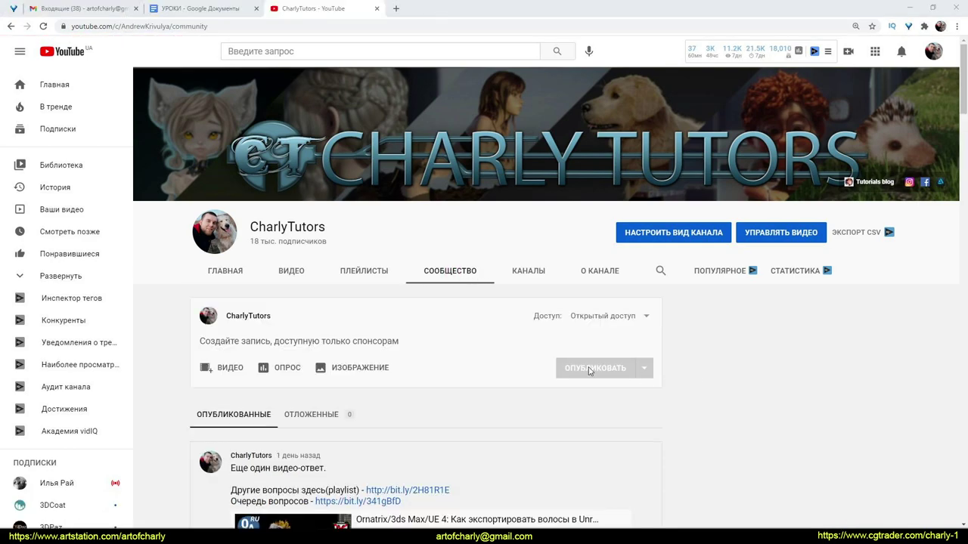
# Scroll the YouTube Community tab and circle the Unreal Engine Q&A post and its image
pyautogui.scroll(-2, 588, 369)
pyautogui.scroll(-1, 588, 370)
pyautogui.scroll(-2, 590, 371)
pyautogui.scroll(-2, 590, 371)
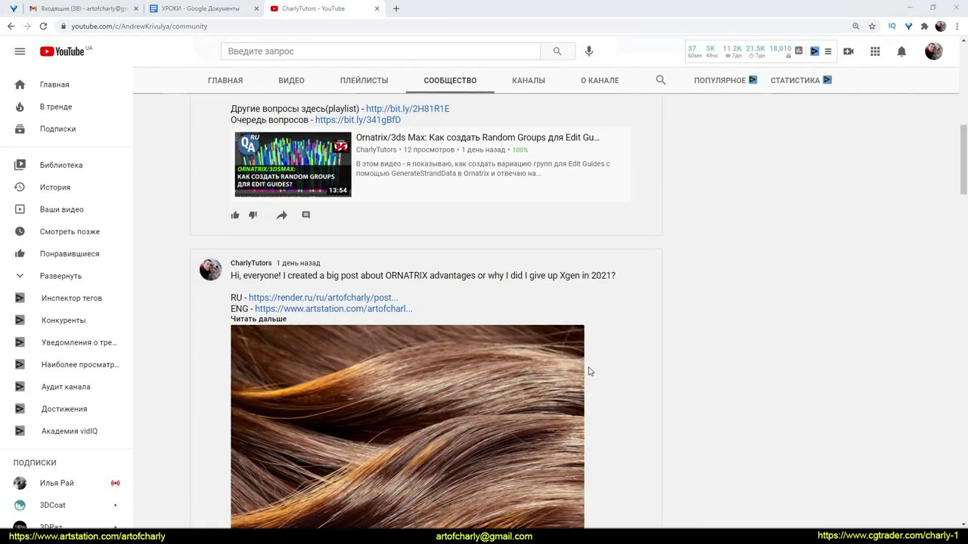
pyautogui.scroll(-3, 587, 371)
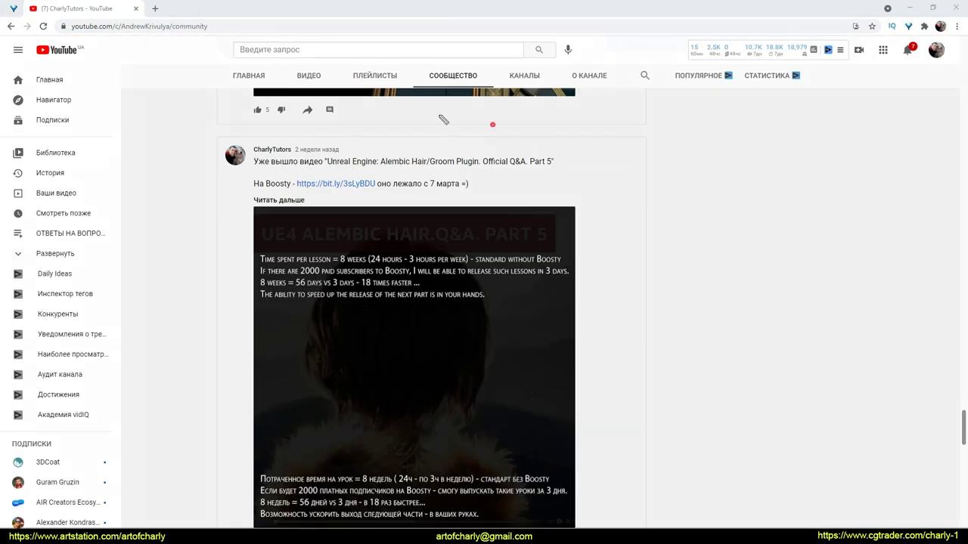
pyautogui.moveTo(512, 131); pyautogui.dragTo(323, 297)
pyautogui.moveTo(495, 340)
pyautogui.mouseDown()
pyautogui.moveTo(375, 401)
pyautogui.moveTo(440, 472)
pyautogui.mouseUp()
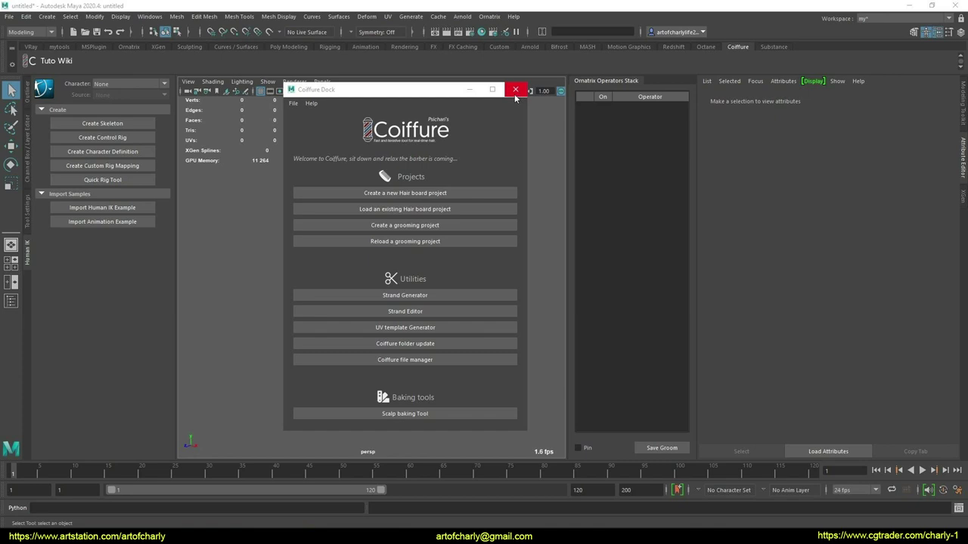
pyautogui.moveTo(415, 95); pyautogui.dragTo(417, 95)
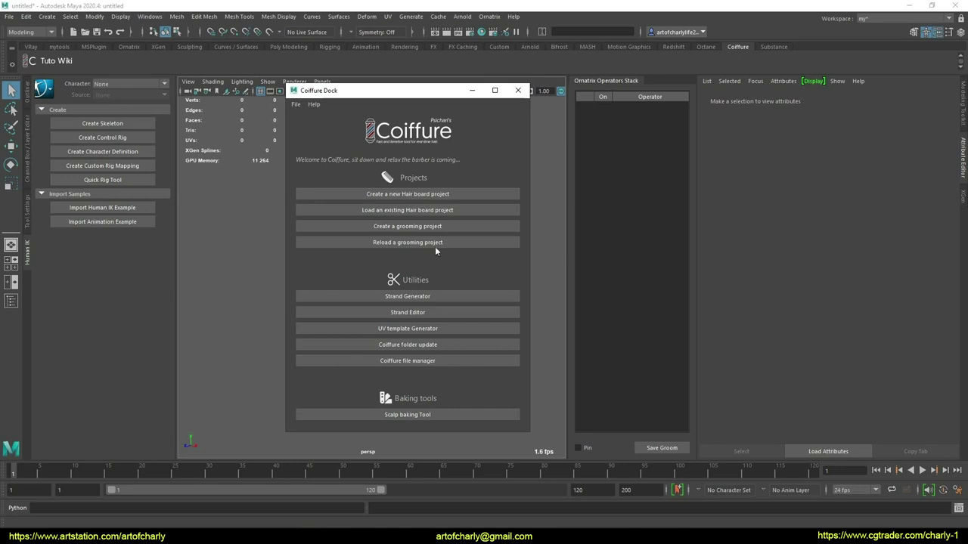
pyautogui.click(518, 90)
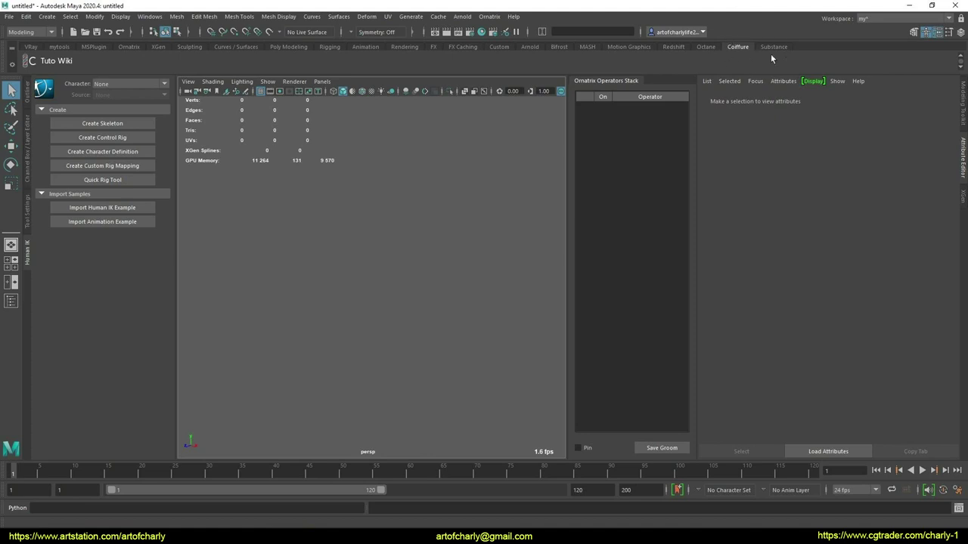
pyautogui.click(28, 62)
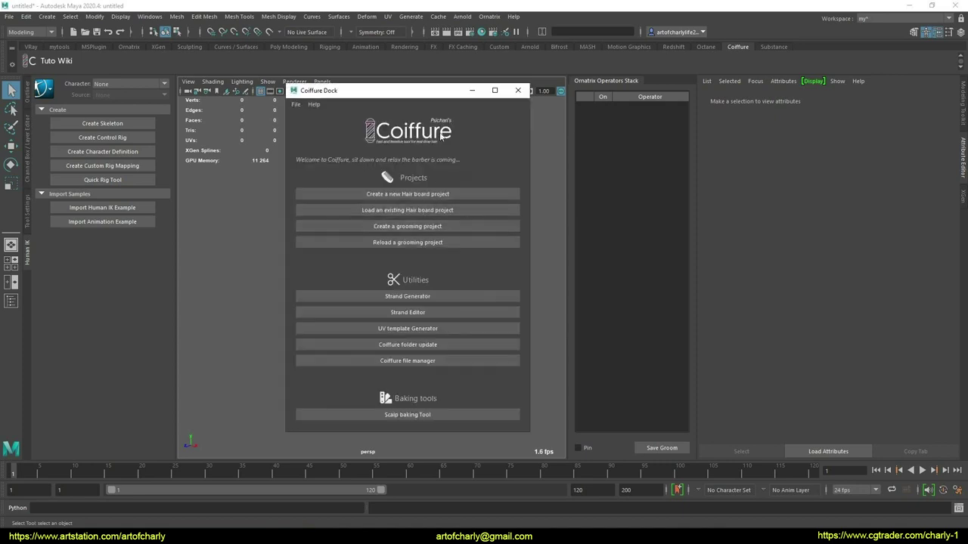
pyautogui.moveTo(405, 98); pyautogui.dragTo(444, 97)
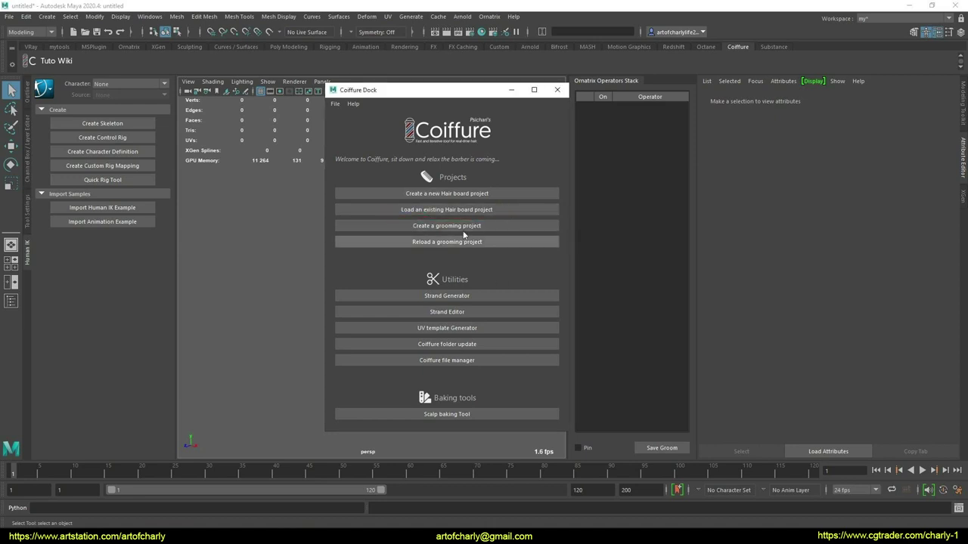
# Circle the new and existing hair board project options, then clear the annotation
pyautogui.moveTo(454, 183); pyautogui.dragTo(503, 183)
pyautogui.moveTo(397, 195); pyautogui.dragTo(362, 204)
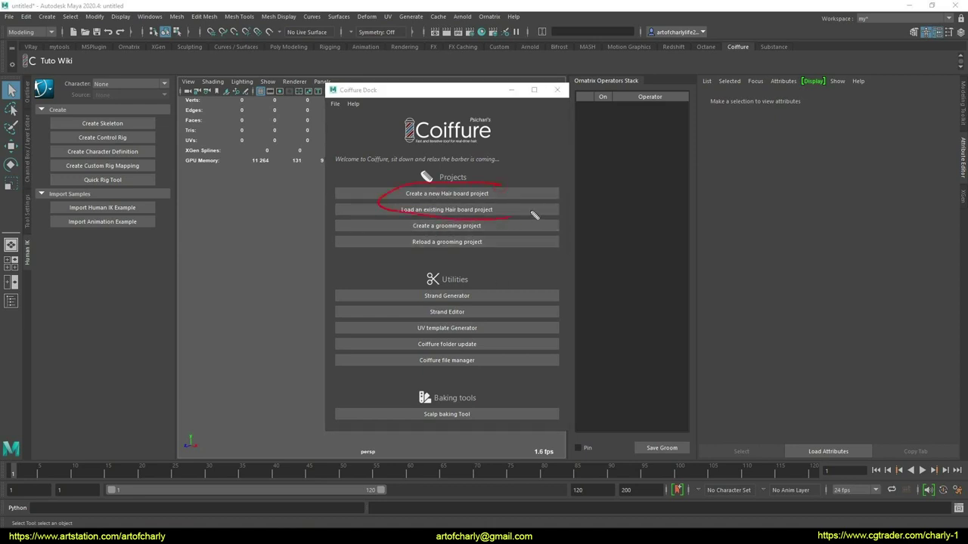
pyautogui.press('Escape')
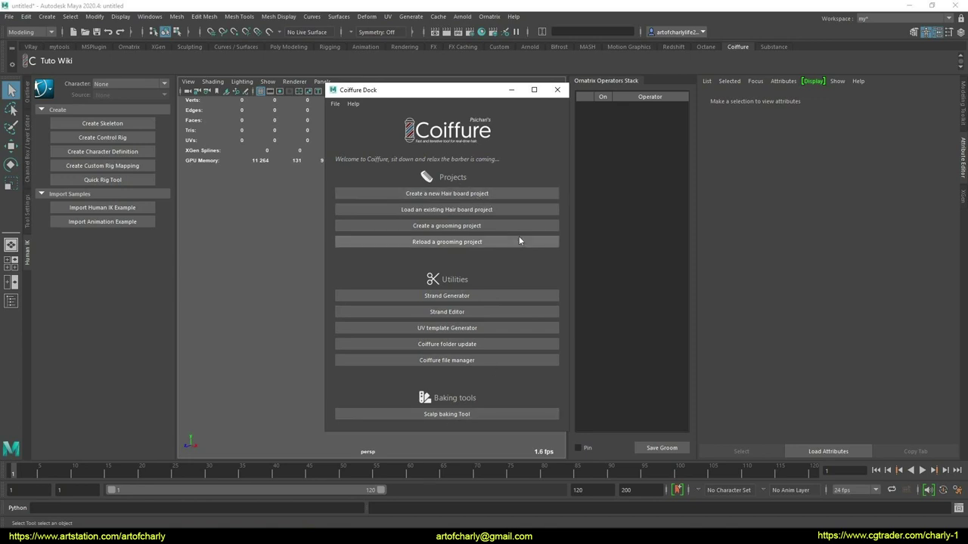
# Create a new Coiffure hair board project named 'test'
pyautogui.click(425, 192)
pyautogui.click(435, 229)
pyautogui.write('test')
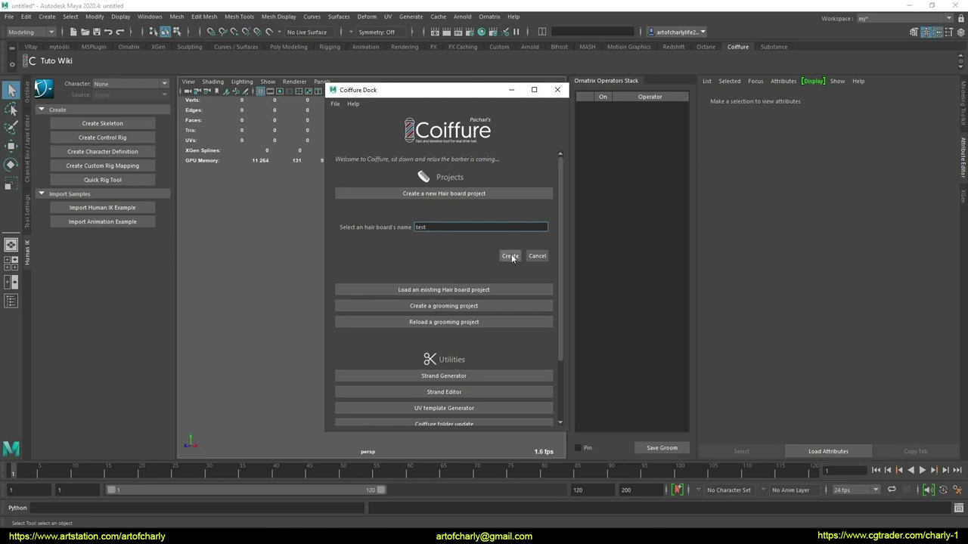
pyautogui.click(511, 257)
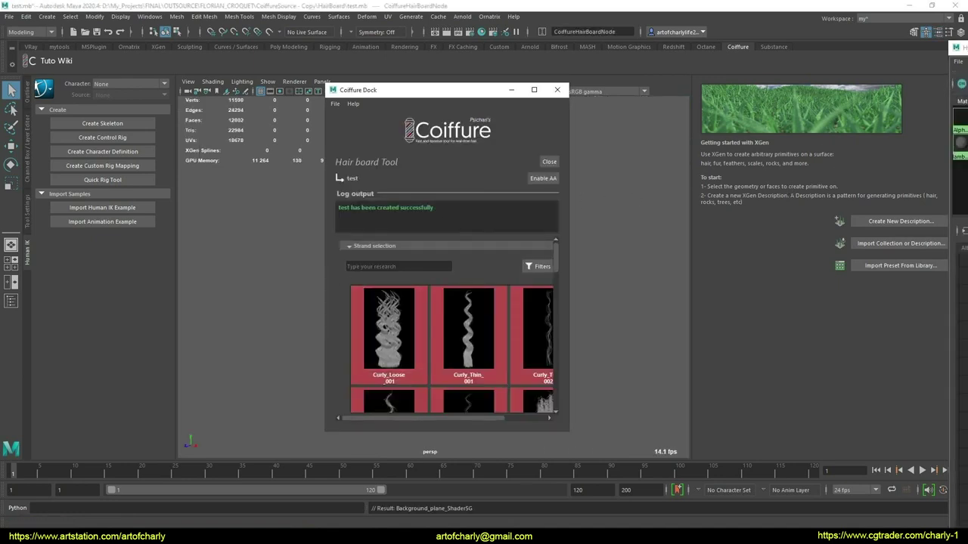
# Float the Hypershade and Coiffure hair board tool as separate windows, then minimize the Hypershade
pyautogui.moveTo(957, 47)
pyautogui.mouseDown()
pyautogui.moveTo(392, 103)
pyautogui.moveTo(506, 375)
pyautogui.mouseUp()
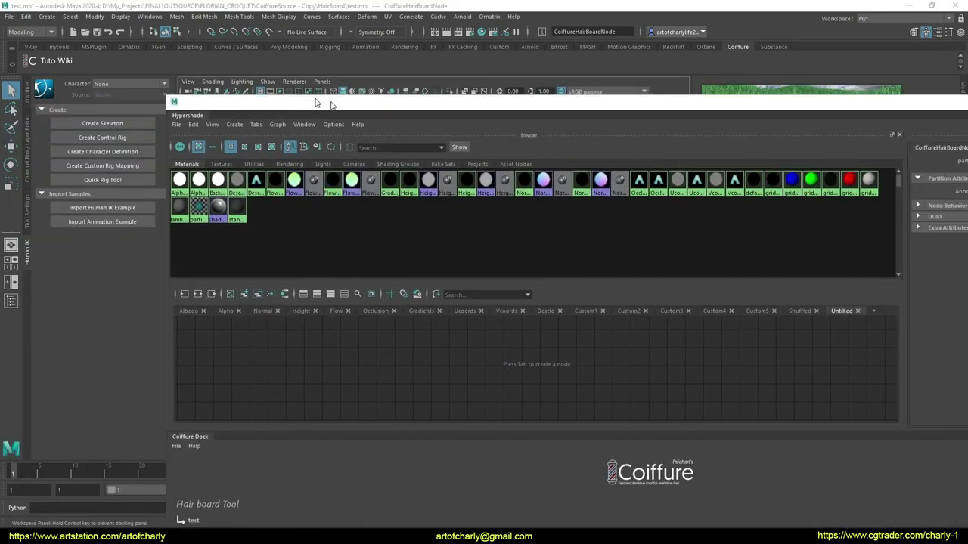
pyautogui.moveTo(506, 375)
pyautogui.mouseDown()
pyautogui.moveTo(267, 135)
pyautogui.moveTo(963, 198)
pyautogui.moveTo(534, 121)
pyautogui.mouseUp()
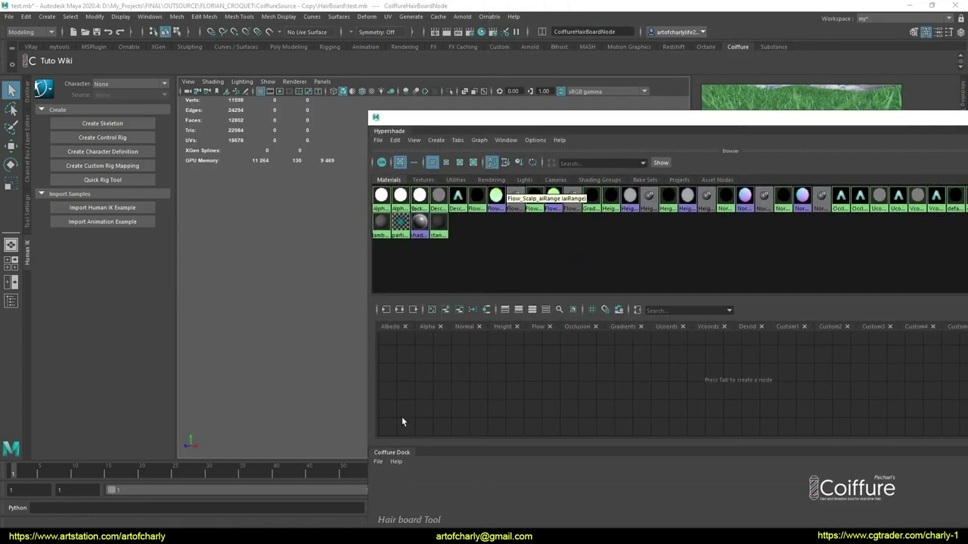
pyautogui.moveTo(382, 451); pyautogui.dragTo(206, 130)
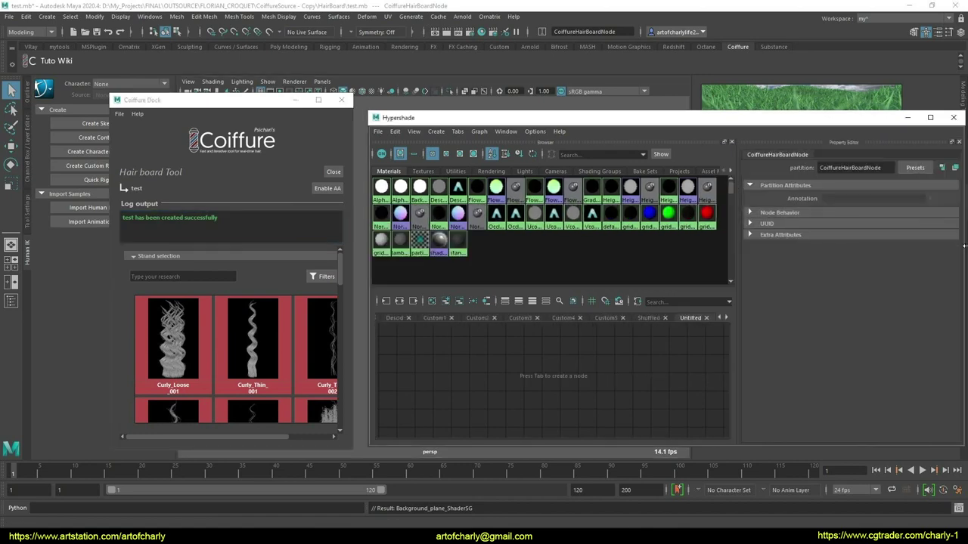
pyautogui.moveTo(965, 246); pyautogui.dragTo(965, 248)
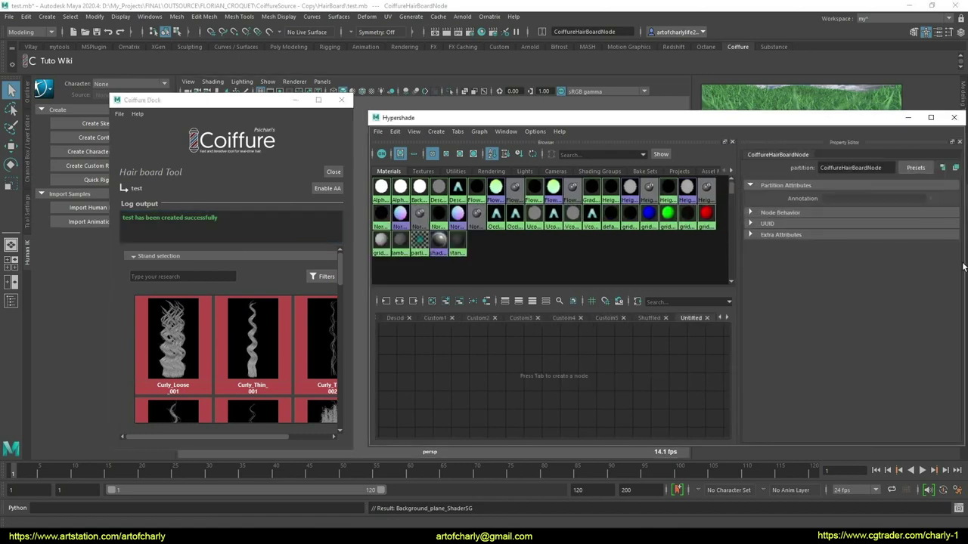
pyautogui.click(908, 118)
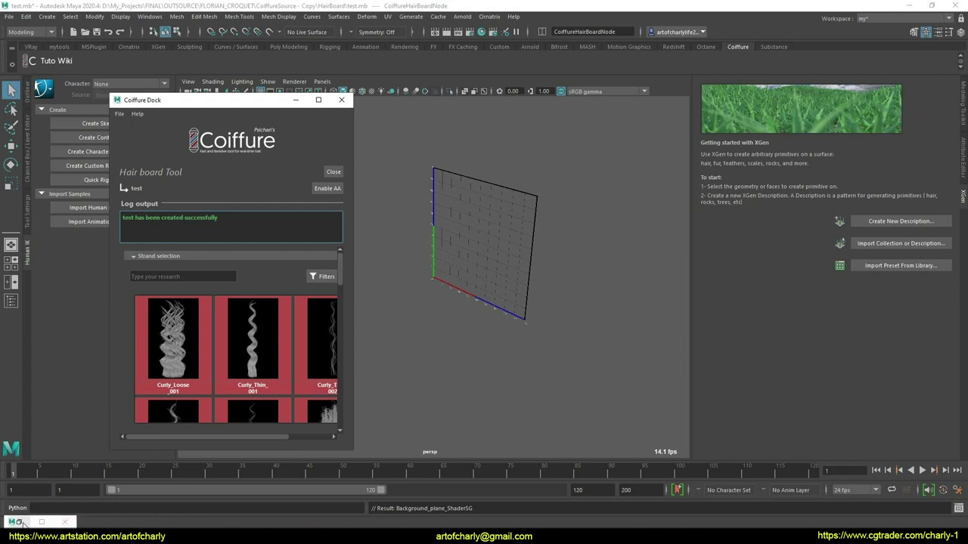
# Move the minimized Hypershade window to the top-left corner
pyautogui.click(23, 522)
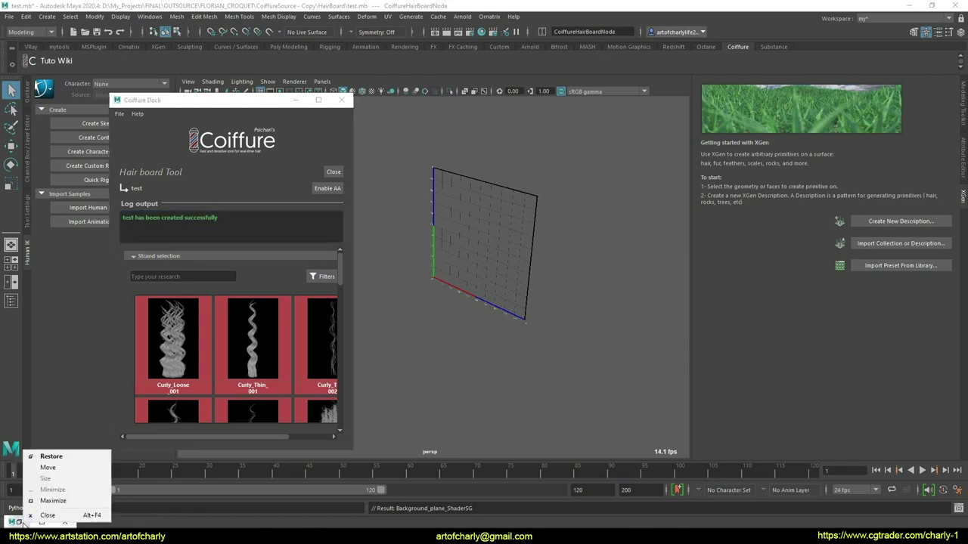
pyautogui.click(62, 474)
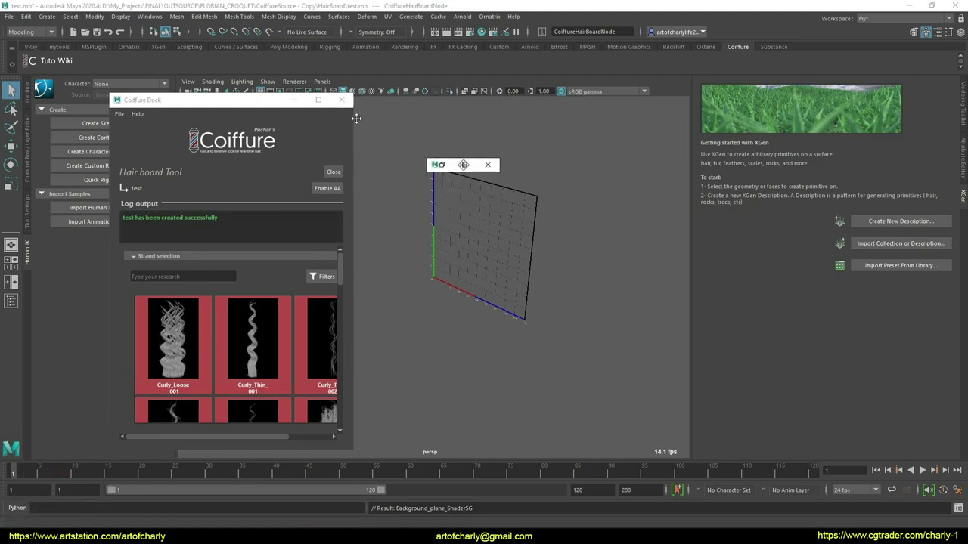
pyautogui.click(124, 61)
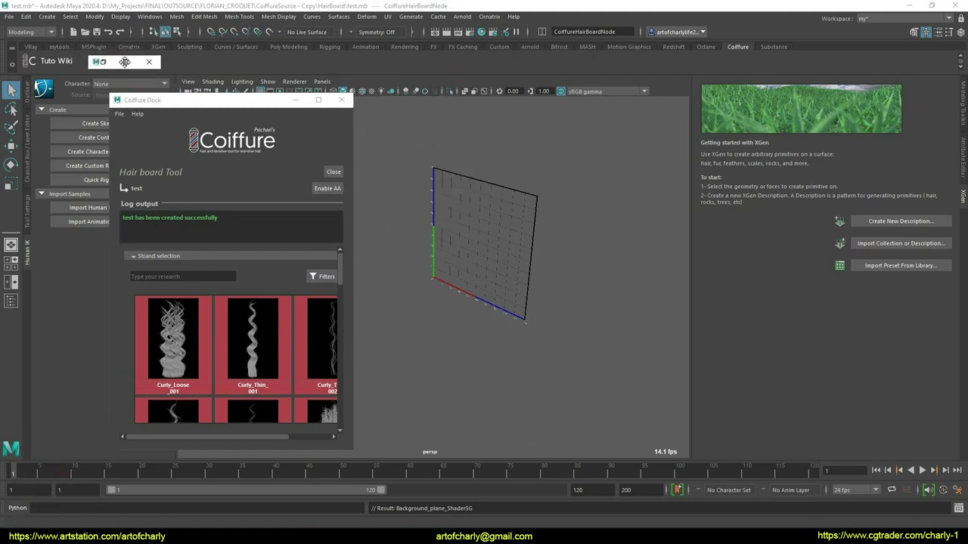
# Reposition and widen the Coiffure dock so the strand library shows three columns
pyautogui.moveTo(174, 102); pyautogui.dragTo(506, 103)
pyautogui.moveTo(583, 111); pyautogui.dragTo(520, 83)
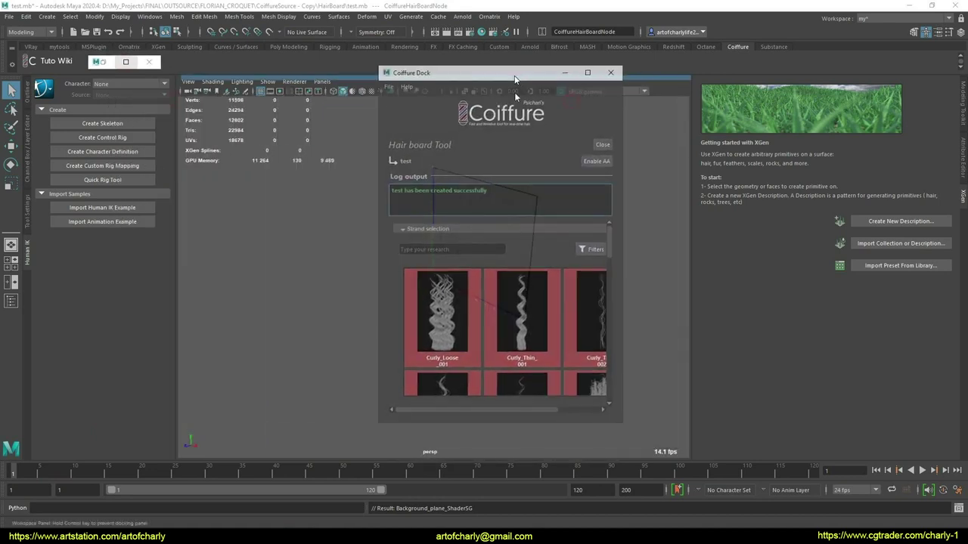
pyautogui.moveTo(622, 425); pyautogui.dragTo(747, 427)
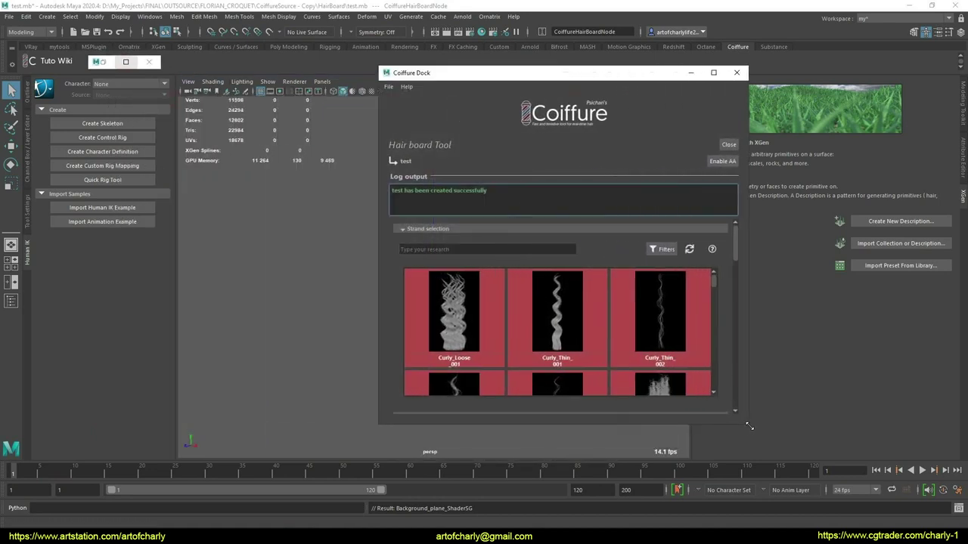
pyautogui.moveTo(713, 284); pyautogui.dragTo(714, 276)
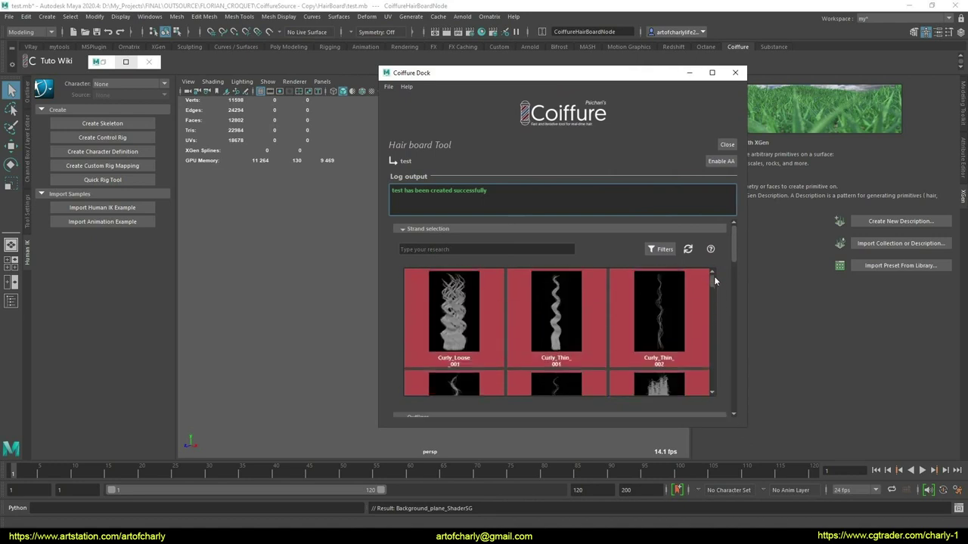
pyautogui.click(663, 254)
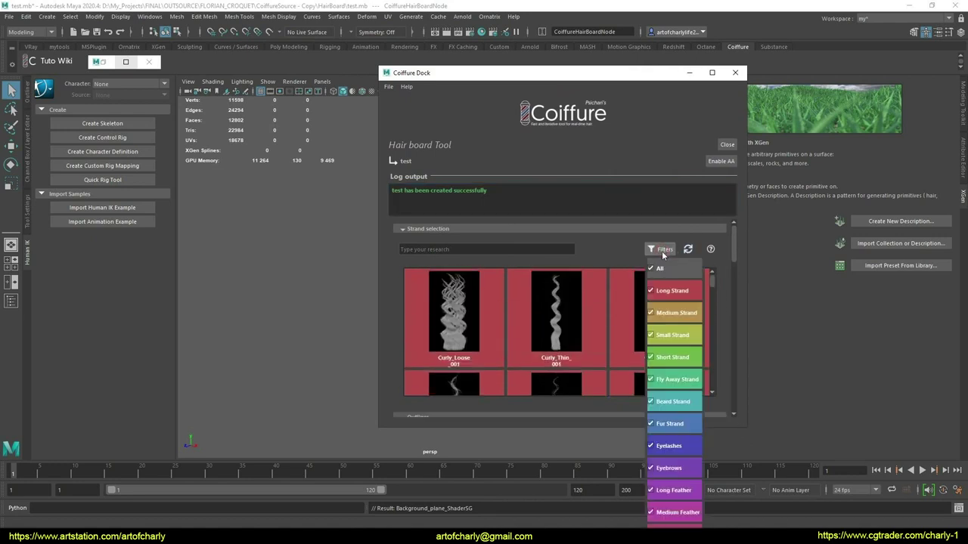
# Enable the Long Strand category and import the Curly_Thin_001 strand onto the board
pyautogui.click(665, 295)
pyautogui.moveTo(711, 286)
pyautogui.mouseDown()
pyautogui.moveTo(710, 326)
pyautogui.moveTo(707, 273)
pyautogui.mouseUp()
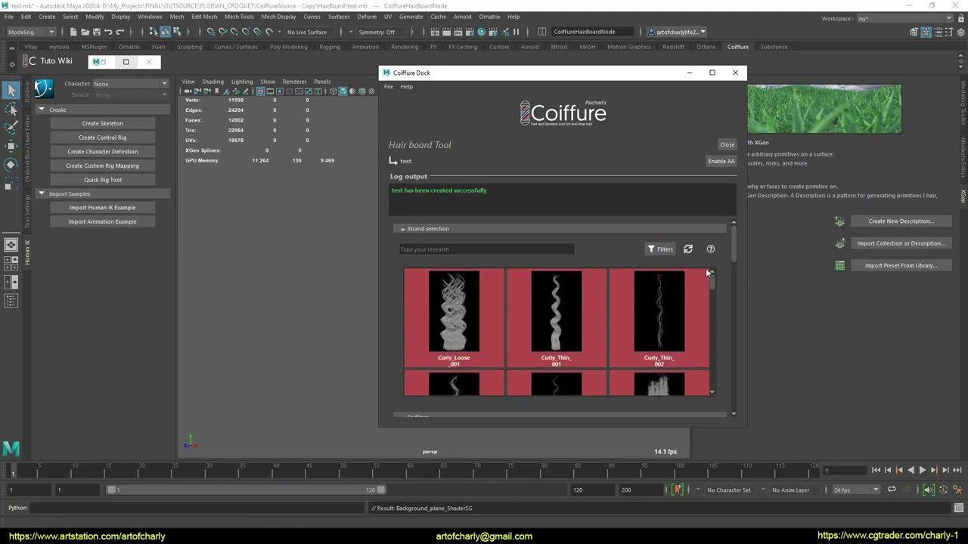
pyautogui.click(554, 316)
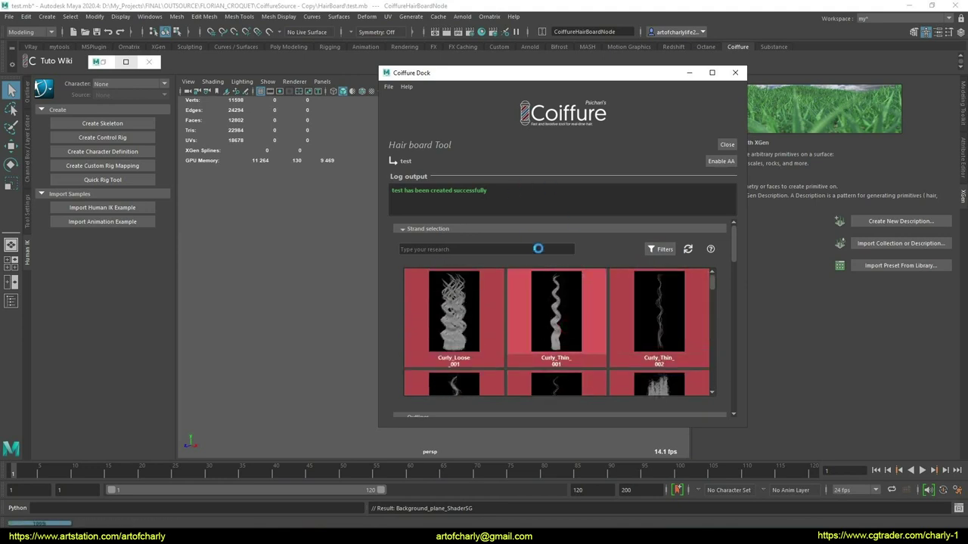
# Move the Coiffure dock aside and orbit to a front view of the whole board
pyautogui.moveTo(484, 73); pyautogui.dragTo(681, 75)
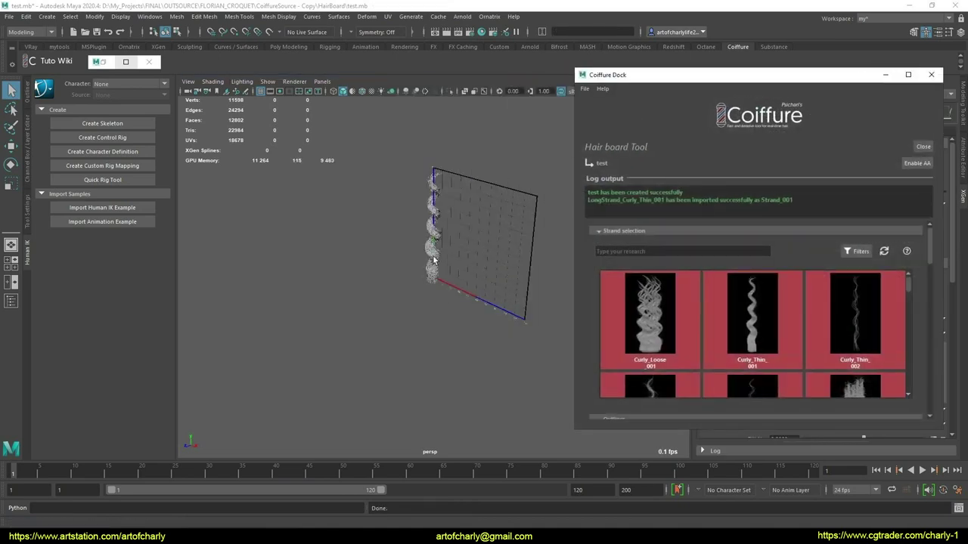
pyautogui.moveTo(435, 230)
pyautogui.keyDown('alt'); pyautogui.mouseDown()
pyautogui.moveTo(449, 227)
pyautogui.moveTo(393, 227)
pyautogui.mouseUp(); pyautogui.keyUp('alt')
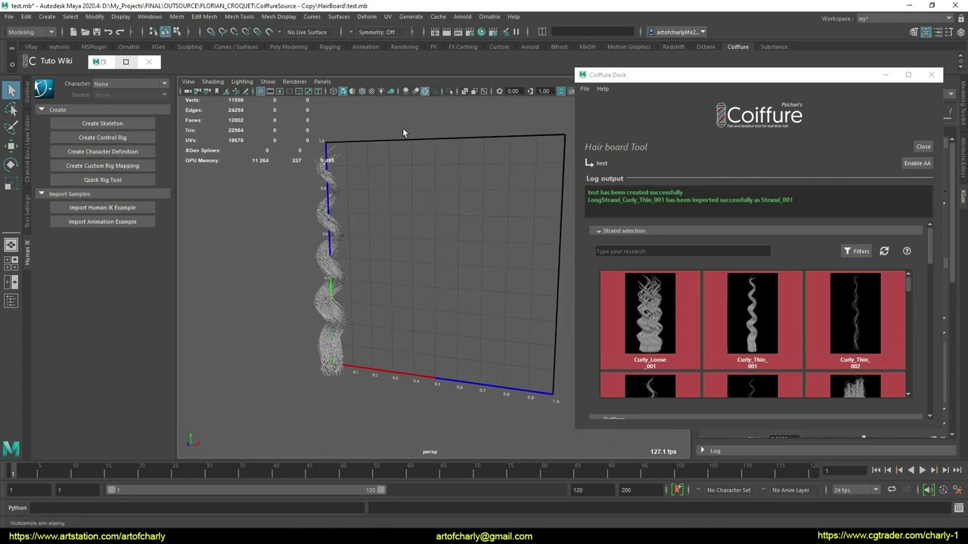
pyautogui.moveTo(361, 267)
pyautogui.keyDown('alt'); pyautogui.mouseDown()
pyautogui.moveTo(396, 257)
pyautogui.moveTo(422, 185)
pyautogui.mouseUp(); pyautogui.keyUp('alt')
pyautogui.keyDown('alt'); pyautogui.moveTo(376, 302); pyautogui.dragTo(404, 260); pyautogui.keyUp('alt')
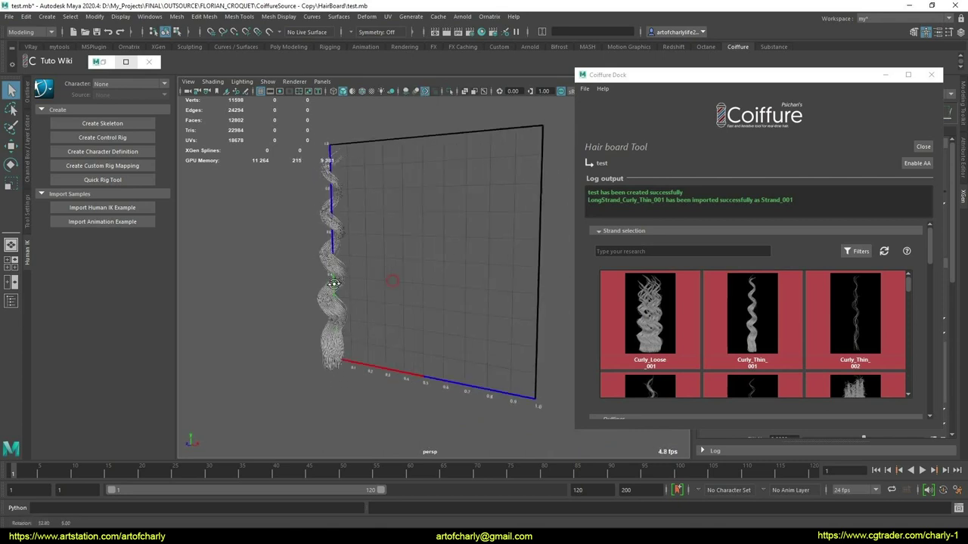
pyautogui.keyDown('alt'); pyautogui.moveTo(404, 259); pyautogui.dragTo(286, 297, button='right'); pyautogui.keyUp('alt')
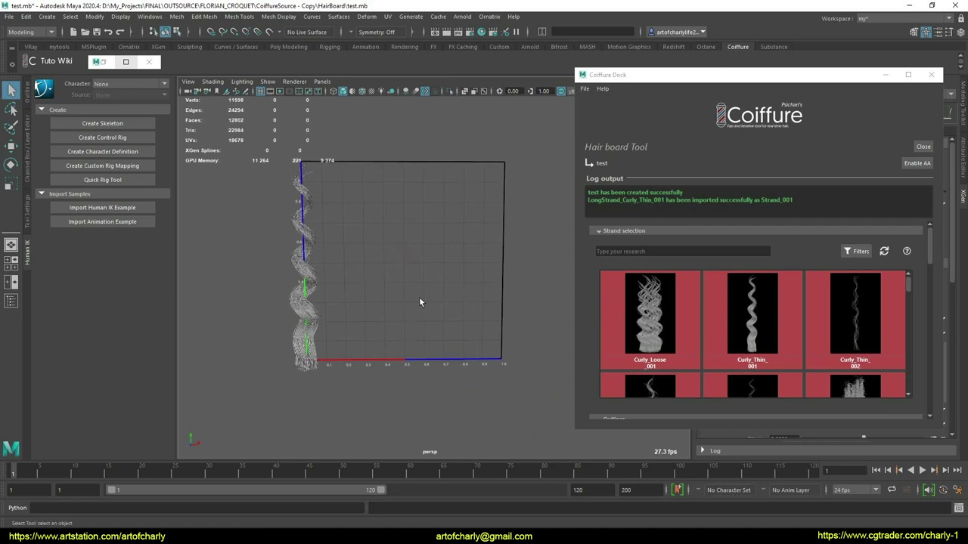
pyautogui.keyDown('alt'); pyautogui.moveTo(410, 300); pyautogui.dragTo(381, 292); pyautogui.keyUp('alt')
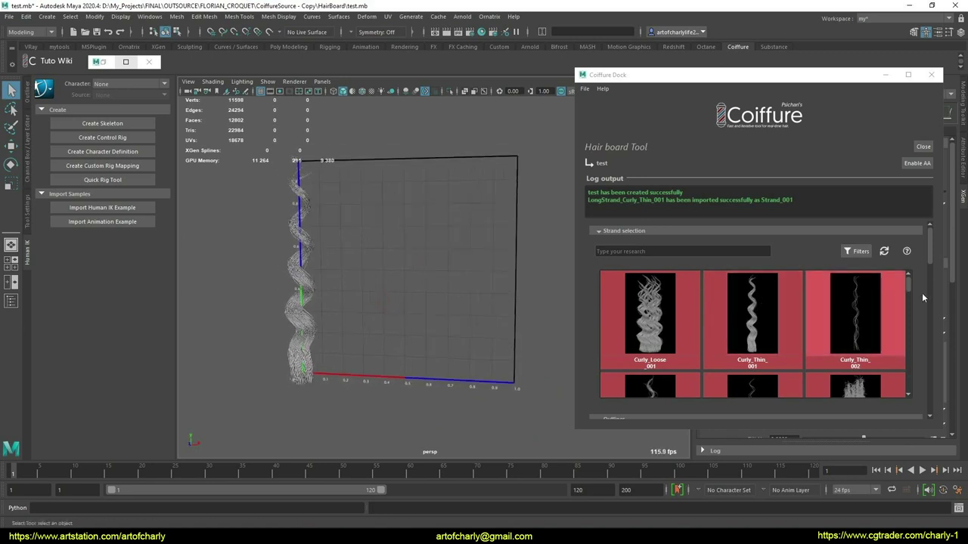
pyautogui.moveTo(928, 242); pyautogui.dragTo(920, 273)
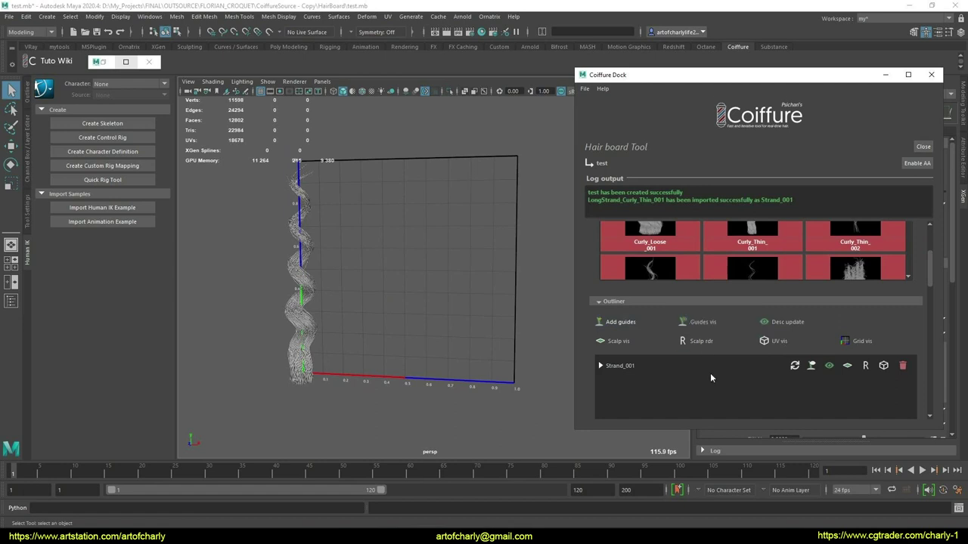
# Show Strand_001's scalp plane and guides while hiding its hair geometry
pyautogui.click(619, 344)
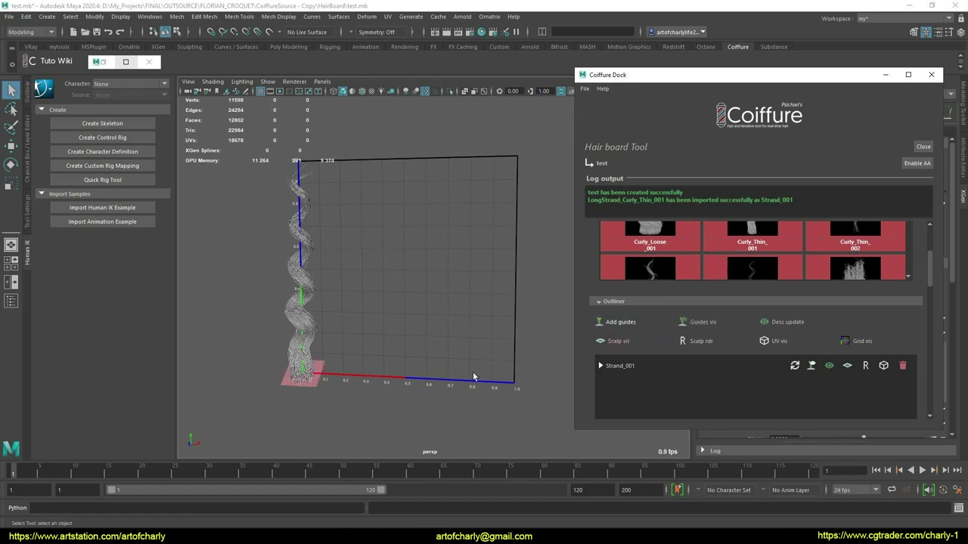
pyautogui.click(614, 343)
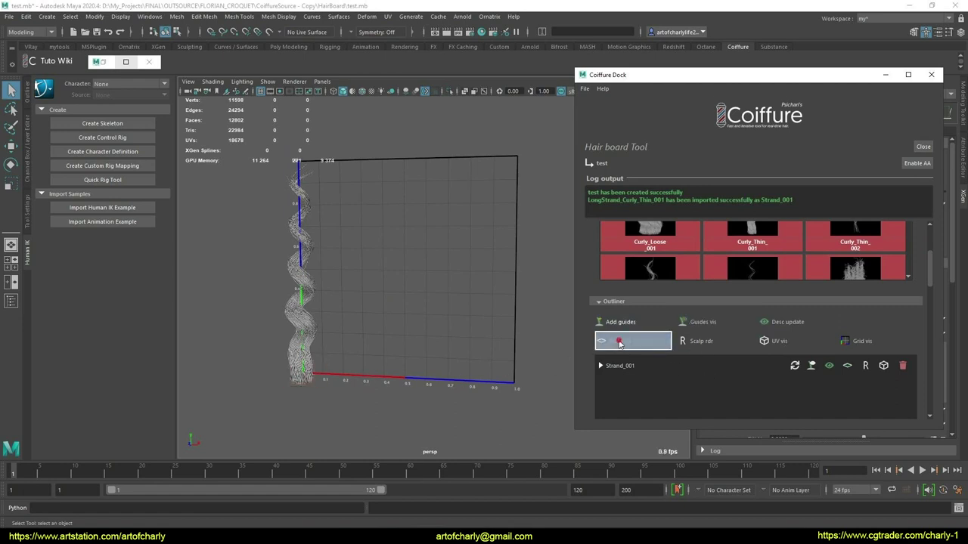
pyautogui.keyDown('alt'); pyautogui.moveTo(301, 382); pyautogui.dragTo(345, 335); pyautogui.keyUp('alt')
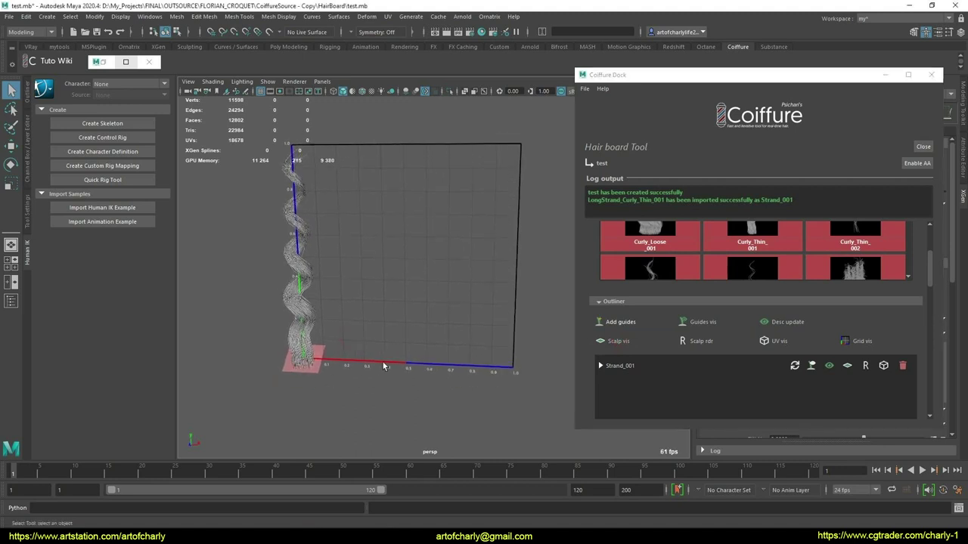
pyautogui.click(784, 325)
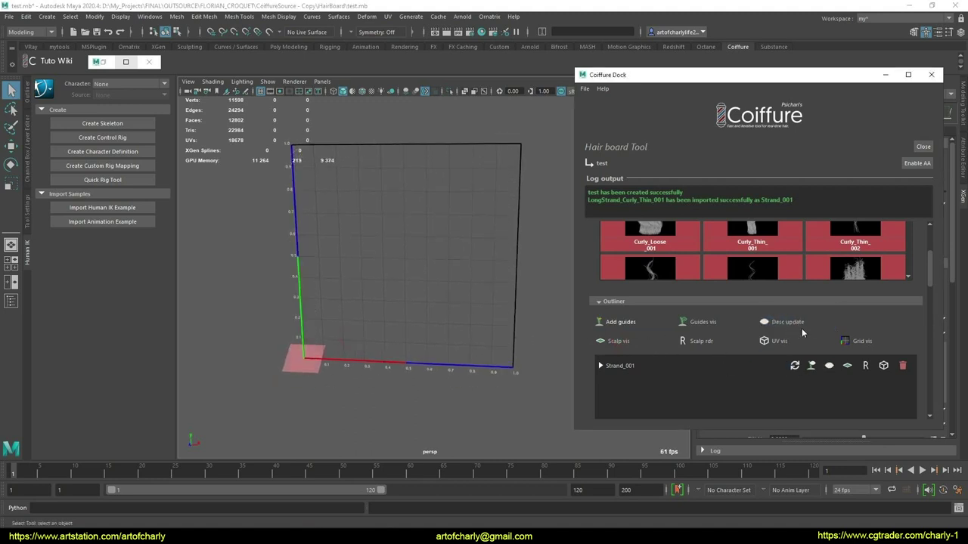
pyautogui.click(703, 323)
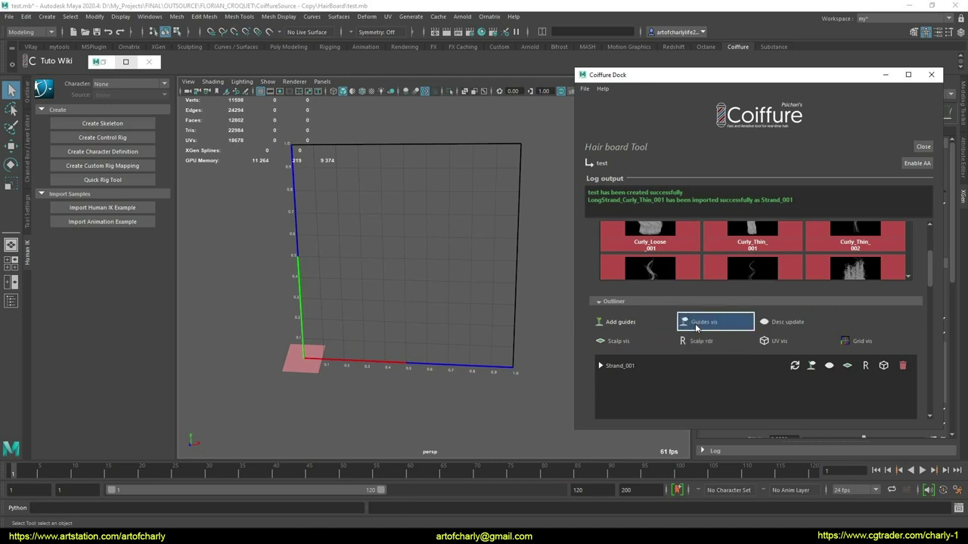
pyautogui.click(704, 323)
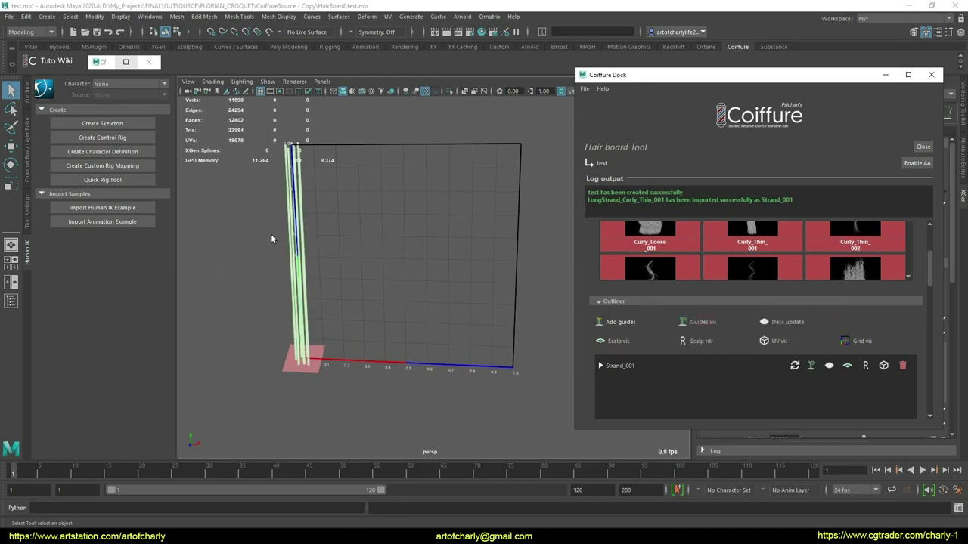
# Move the strand 0.248 cm along X, then restore the hair and hide the guides
pyautogui.click(299, 369)
pyautogui.press('w')
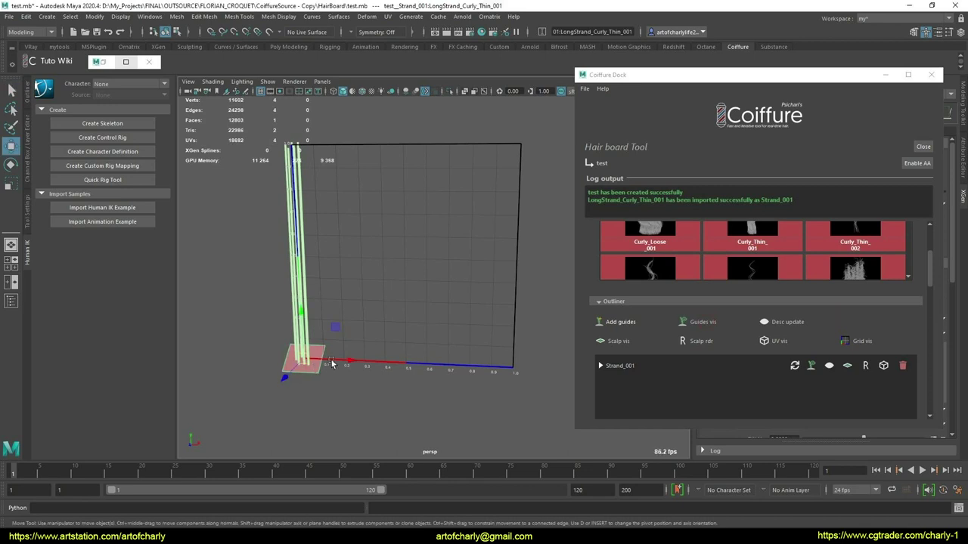
pyautogui.moveTo(353, 364)
pyautogui.mouseDown()
pyautogui.moveTo(399, 366)
pyautogui.moveTo(354, 350)
pyautogui.moveTo(415, 335)
pyautogui.moveTo(388, 269)
pyautogui.moveTo(367, 275)
pyautogui.mouseUp()
pyautogui.click(783, 324)
pyautogui.click(698, 322)
pyautogui.press('q')
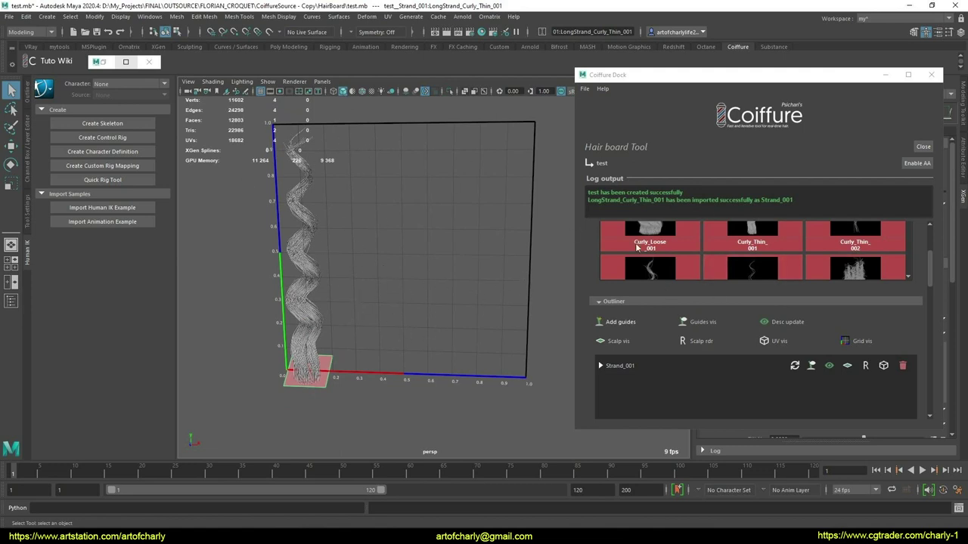
# Filter the library to Medium Strand and import the Curly_Loose_002 preset onto the board
pyautogui.click(443, 399)
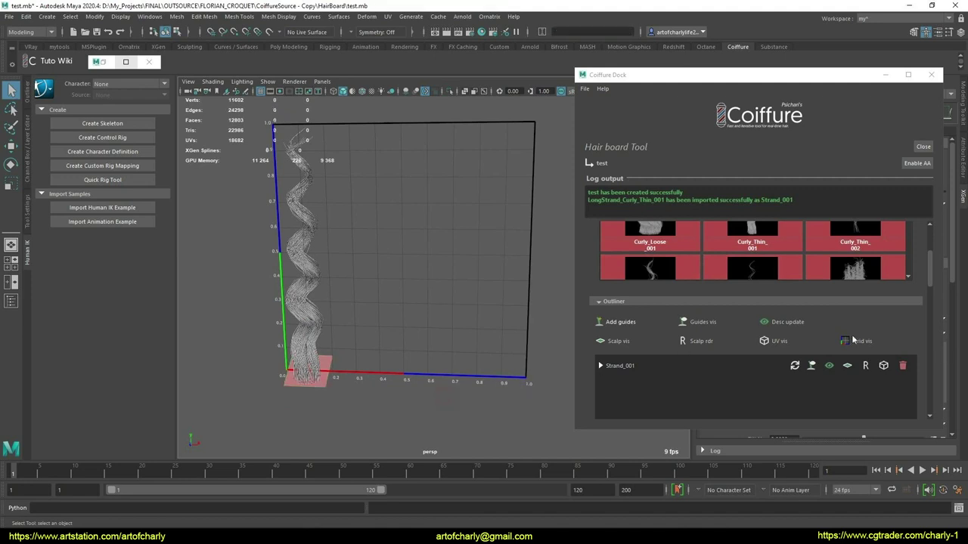
pyautogui.scroll(3, 918, 259)
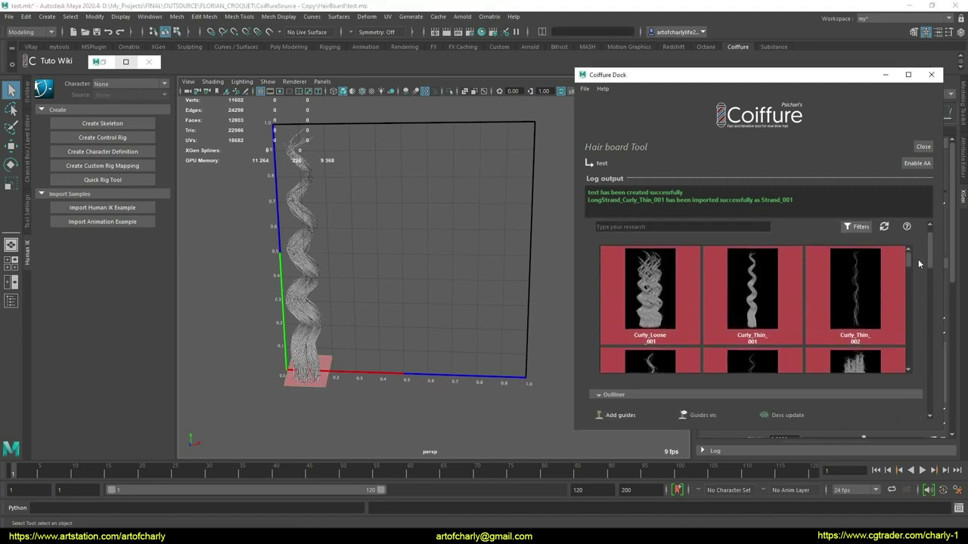
pyautogui.scroll(-1, 910, 265)
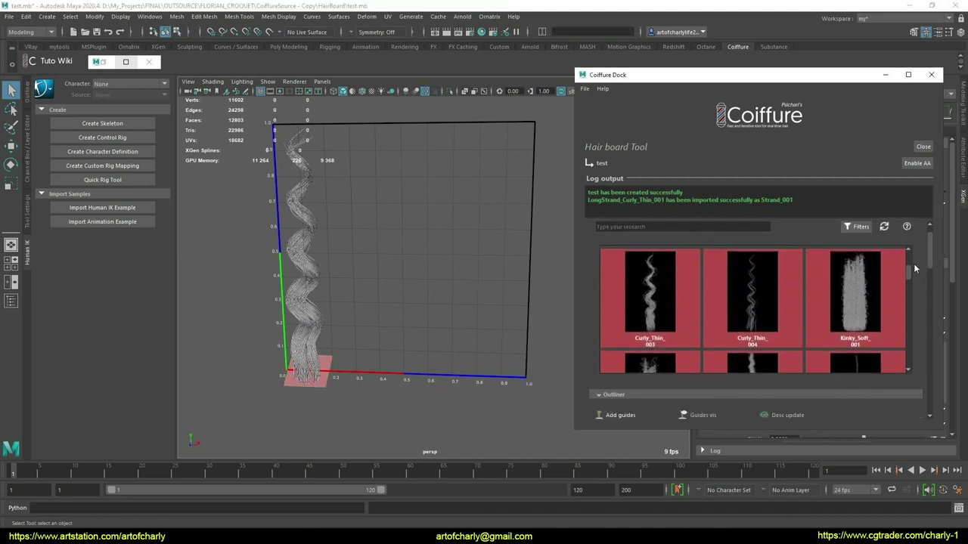
pyautogui.click(868, 228)
pyautogui.click(847, 269)
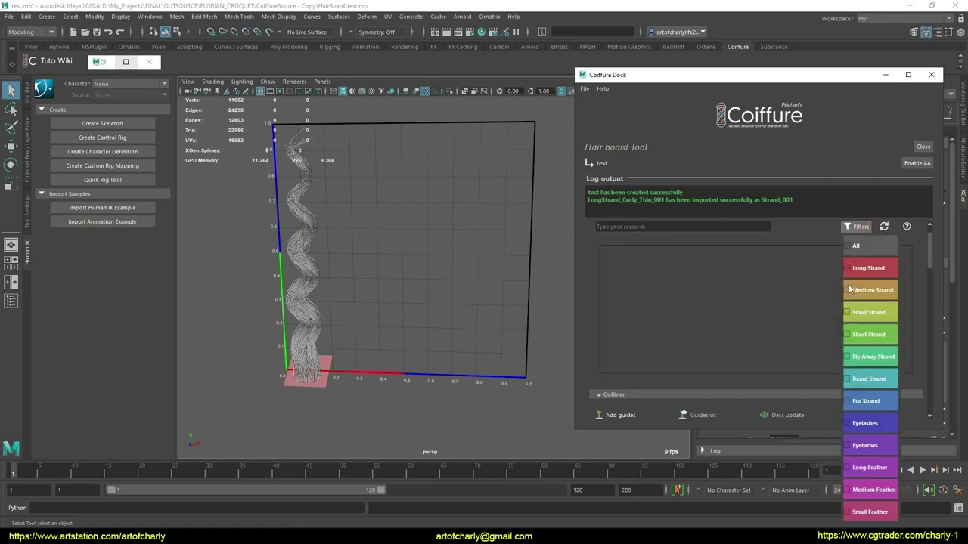
pyautogui.click(847, 290)
pyautogui.click(916, 279)
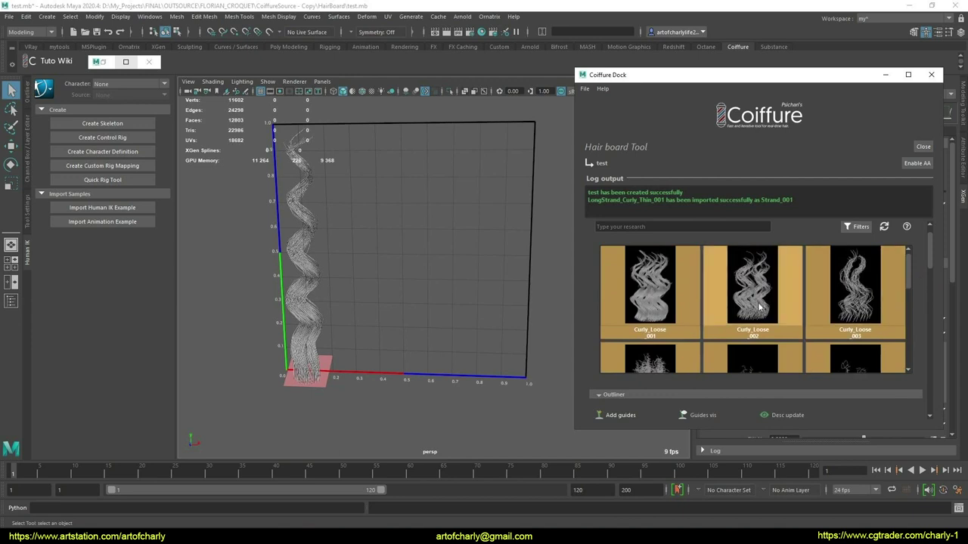
pyautogui.click(756, 302)
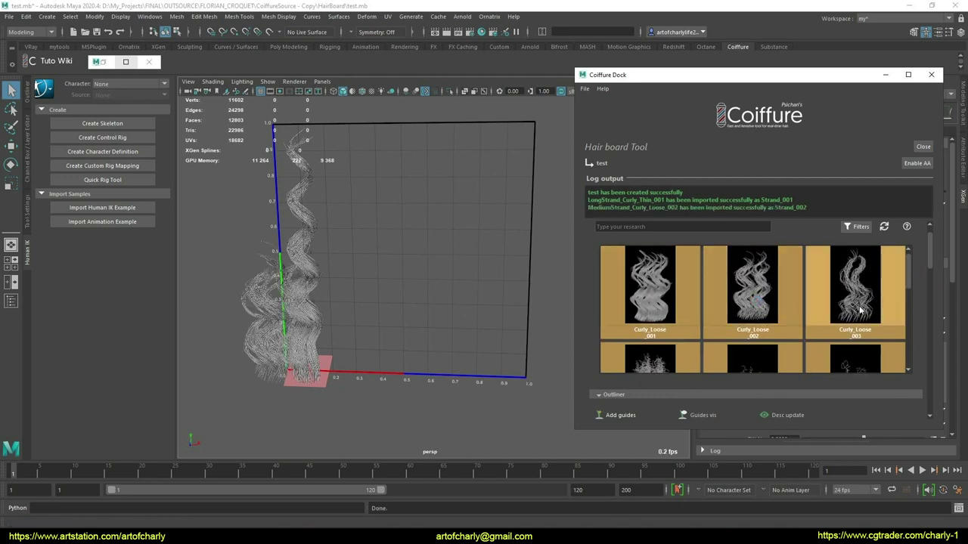
# Select Strand_002, show the scalp visualization and select its scalp plane
pyautogui.moveTo(929, 258); pyautogui.dragTo(930, 296)
pyautogui.click(634, 294)
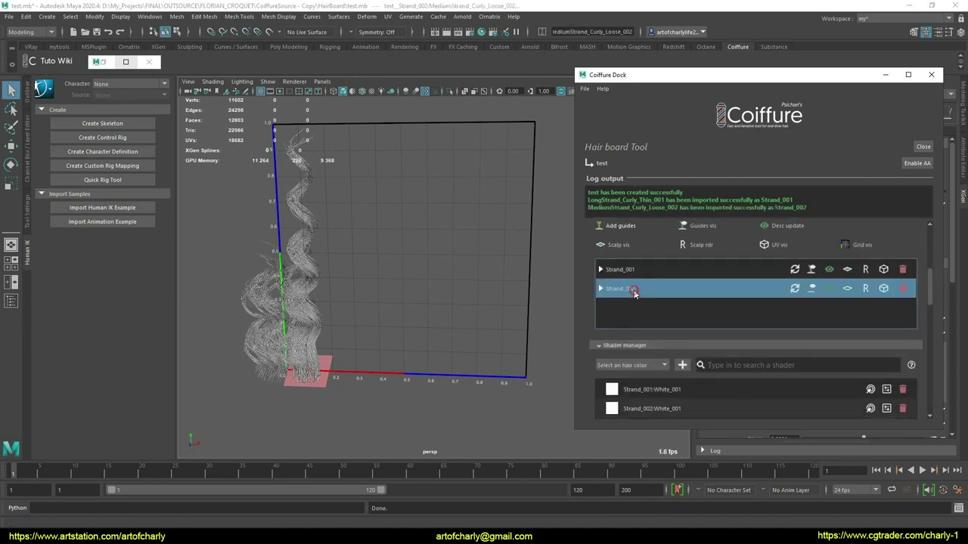
pyautogui.click(617, 246)
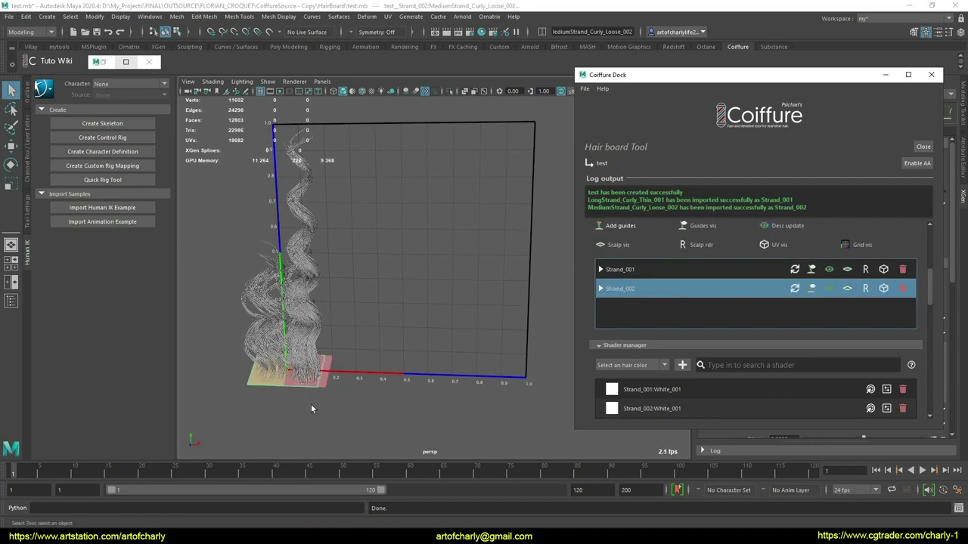
pyautogui.click(257, 384)
# Slide the Strand_002 scalp right along X beside Strand_001 and regenerate its hair
pyautogui.press('w')
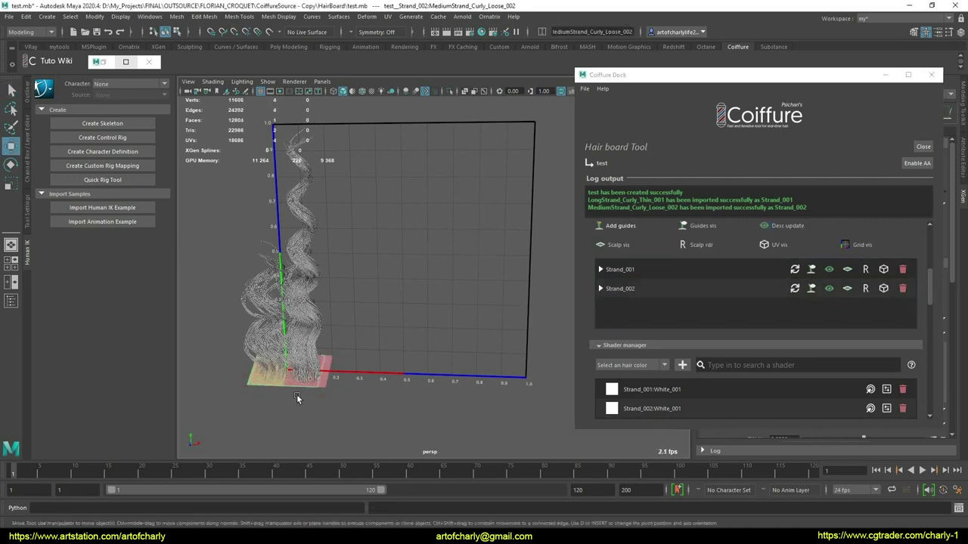
pyautogui.moveTo(324, 376); pyautogui.dragTo(413, 376)
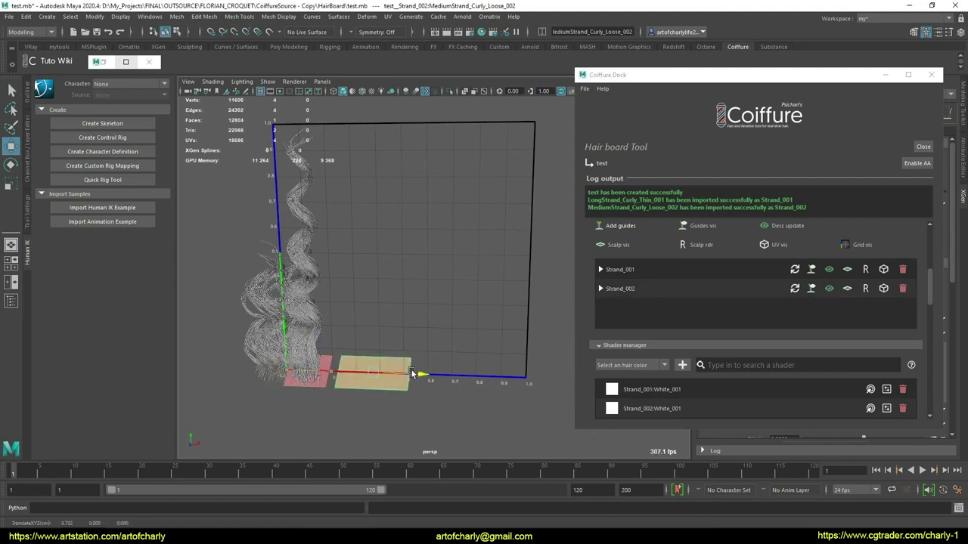
pyautogui.click(788, 226)
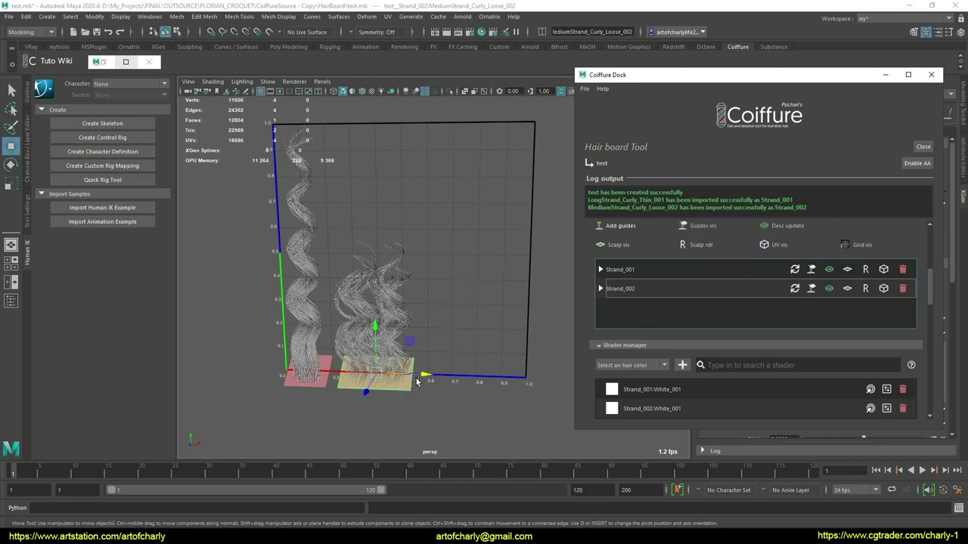
pyautogui.click(700, 226)
pyautogui.moveTo(416, 374)
pyautogui.mouseDown()
pyautogui.moveTo(508, 358)
pyautogui.moveTo(453, 357)
pyautogui.mouseUp()
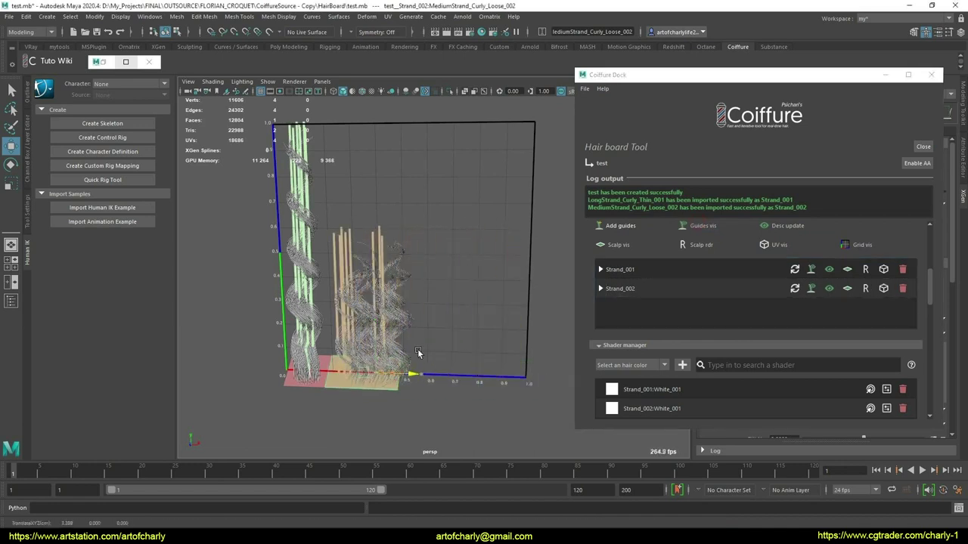
pyautogui.click(796, 227)
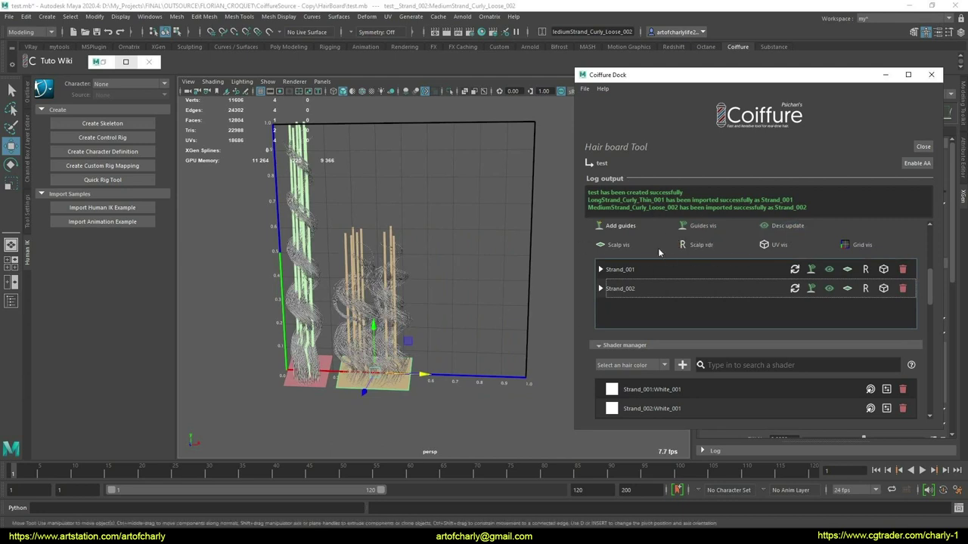
# Hide the guide curves, orbit to an angled view and show the Outliner
pyautogui.click(681, 224)
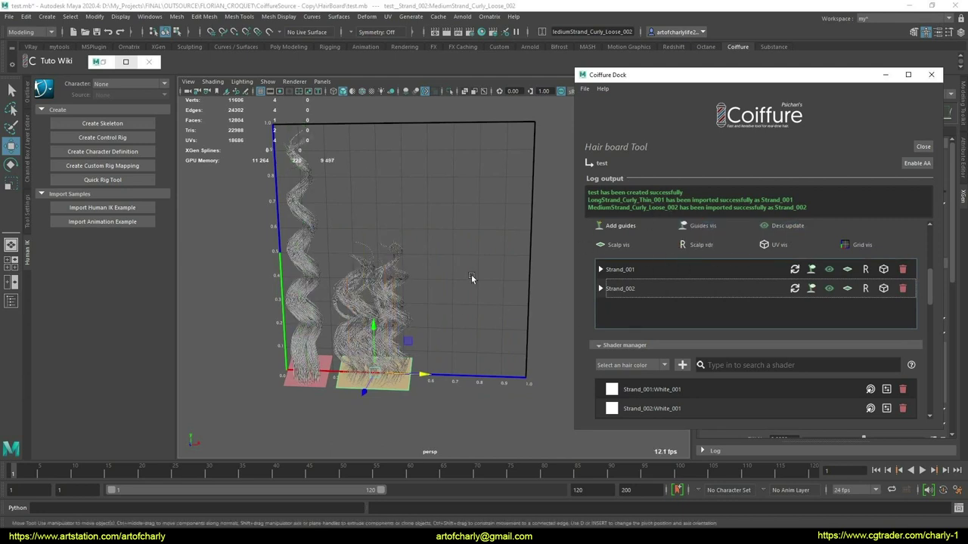
pyautogui.keyDown('alt'); pyautogui.moveTo(351, 267); pyautogui.dragTo(386, 136); pyautogui.keyUp('alt')
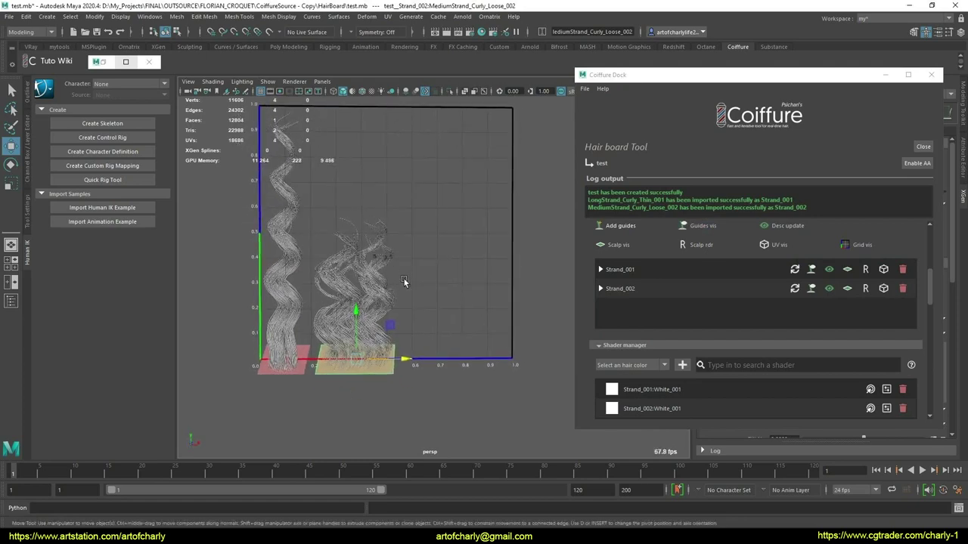
pyautogui.keyDown('alt'); pyautogui.moveTo(404, 279); pyautogui.dragTo(364, 243); pyautogui.keyUp('alt')
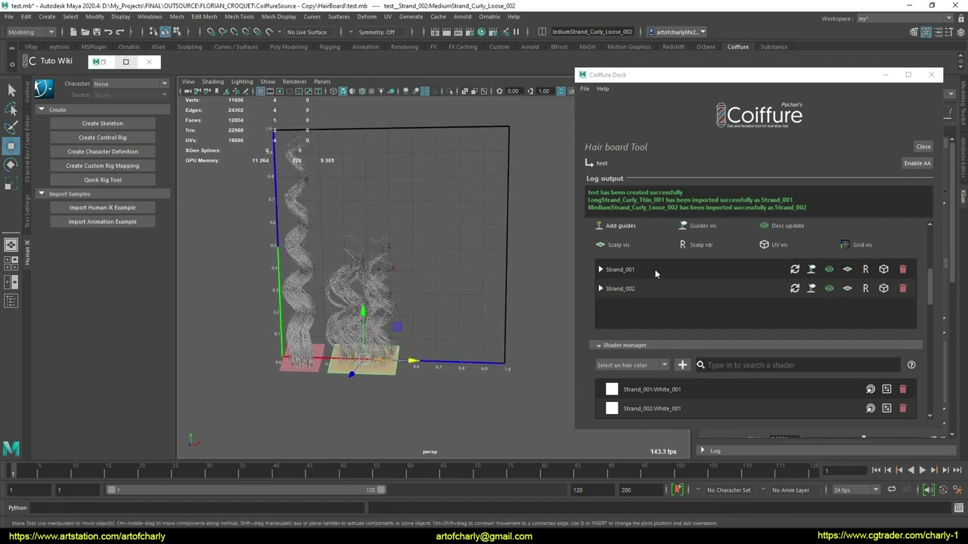
pyautogui.click(28, 95)
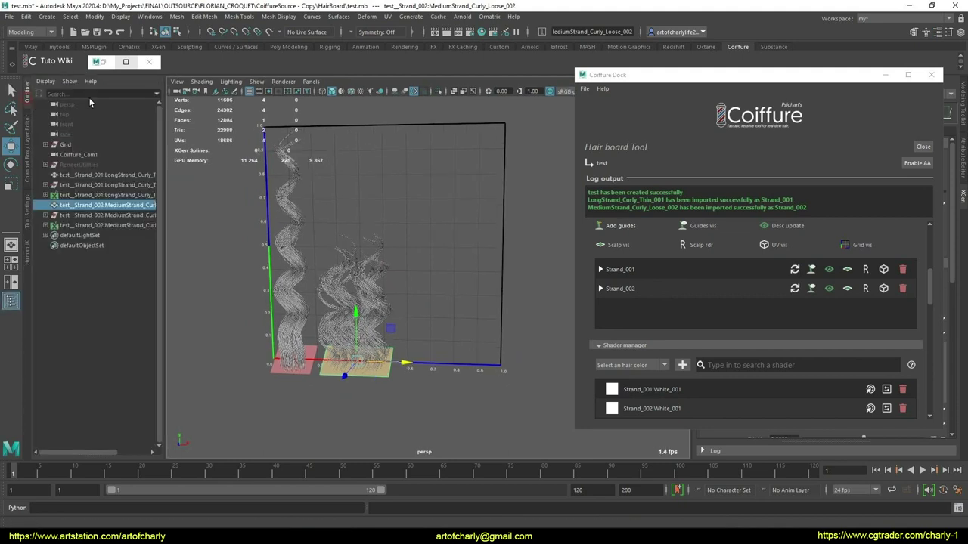
# Look through Coiffure_Cam1 and turn on the 960 x 540 resolution gate
pyautogui.click(90, 155)
pyautogui.click(311, 81)
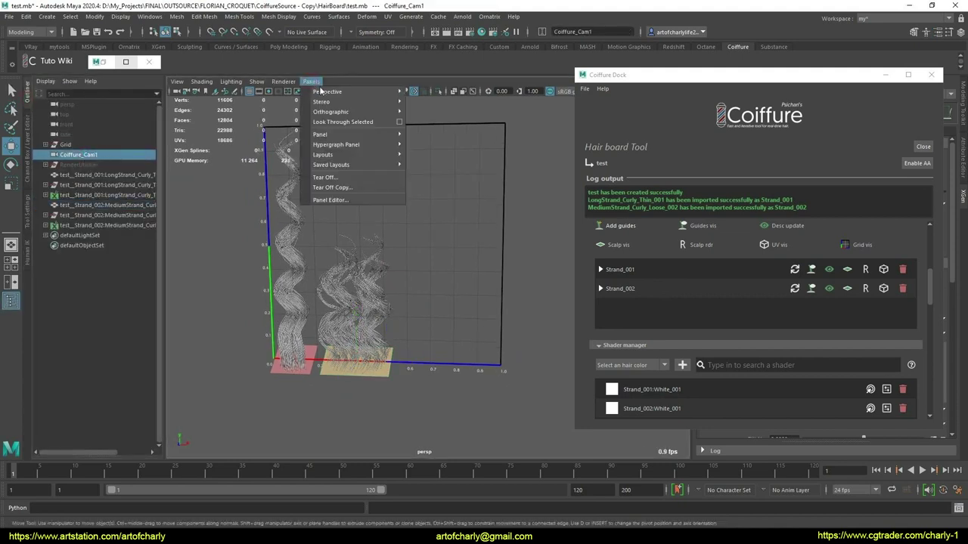
pyautogui.click(346, 122)
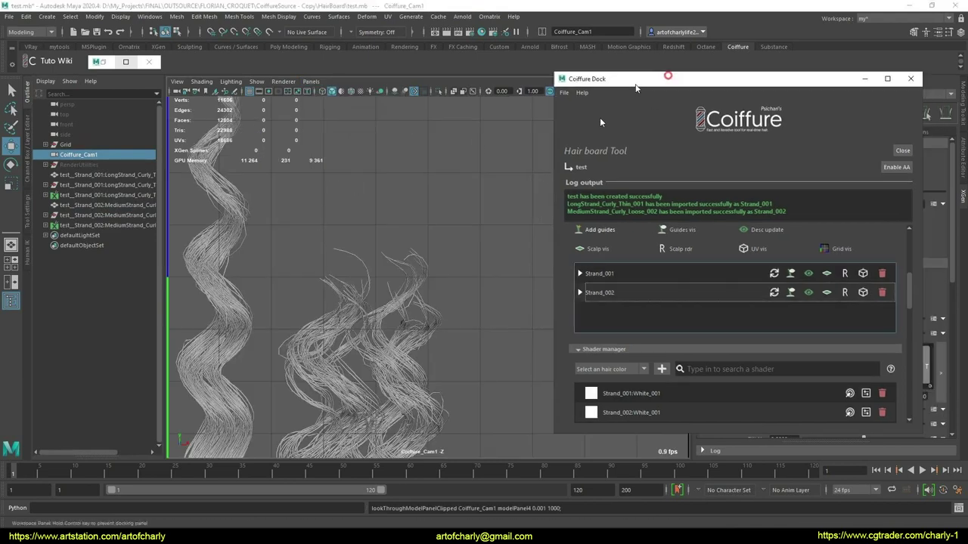
pyautogui.moveTo(688, 94); pyautogui.dragTo(678, 112)
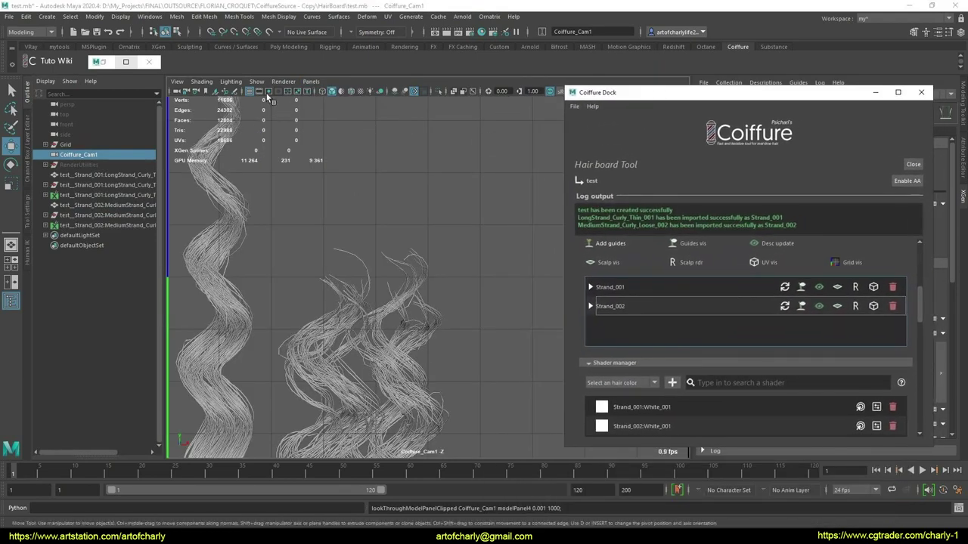
pyautogui.click(268, 92)
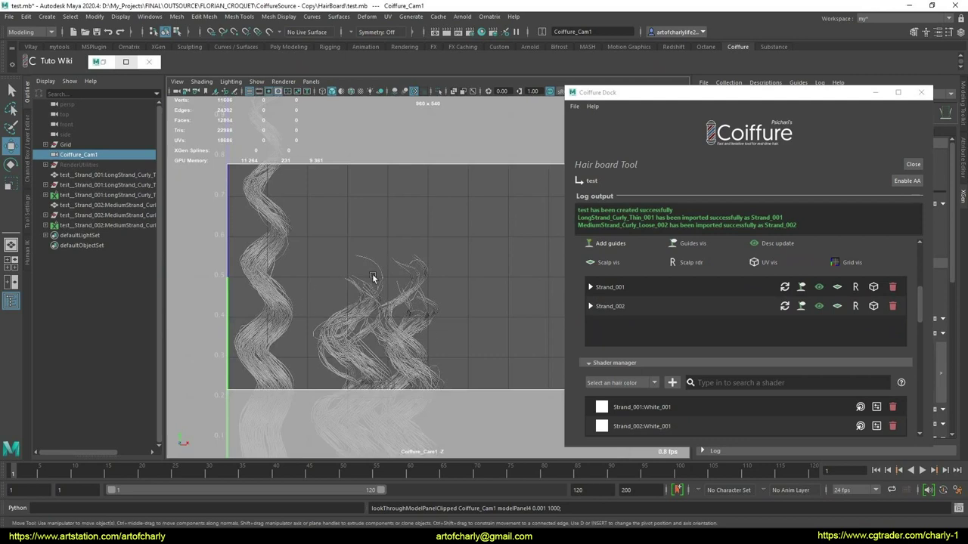
# Bring the hair board window on screen and toggle the resolution gate off and back on
pyautogui.moveTo(687, 95); pyautogui.dragTo(778, 98)
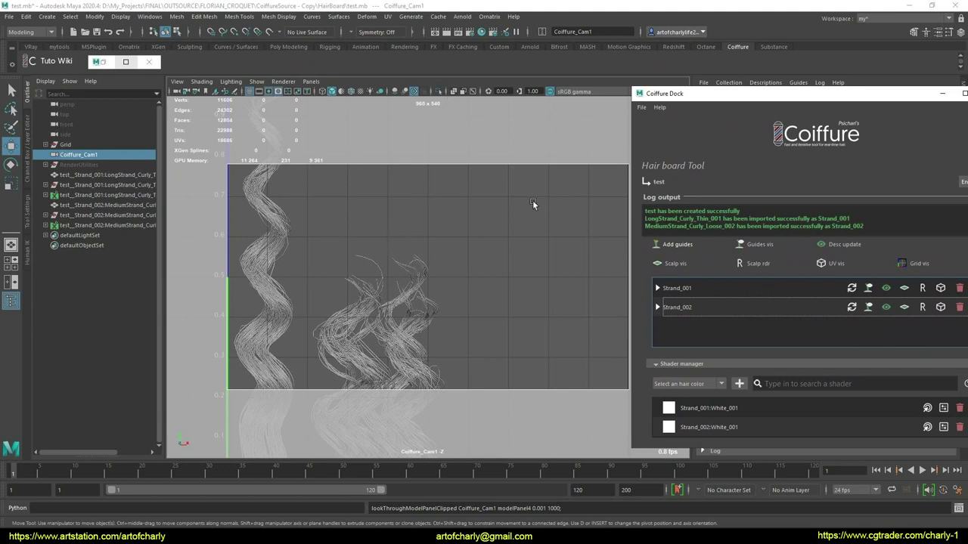
pyautogui.moveTo(702, 94); pyautogui.dragTo(678, 90)
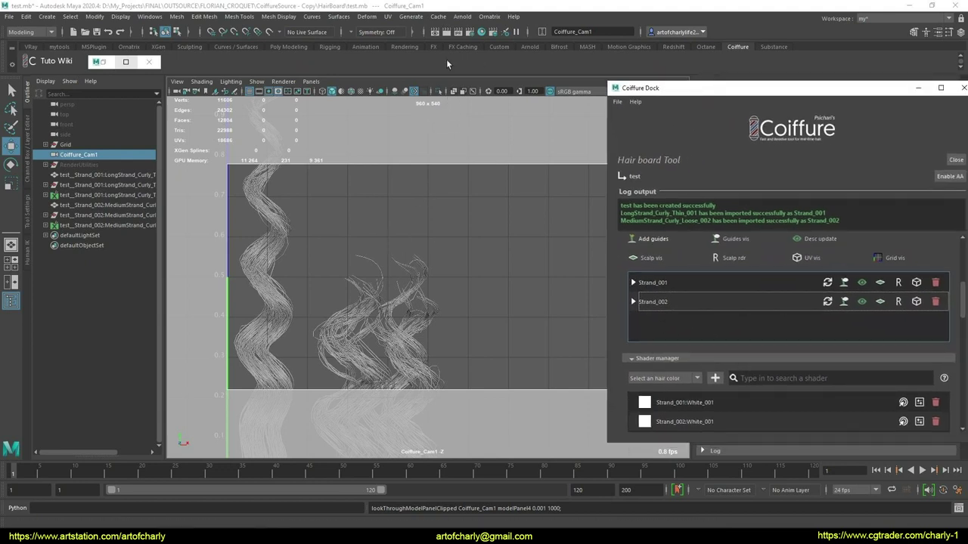
pyautogui.click(261, 91)
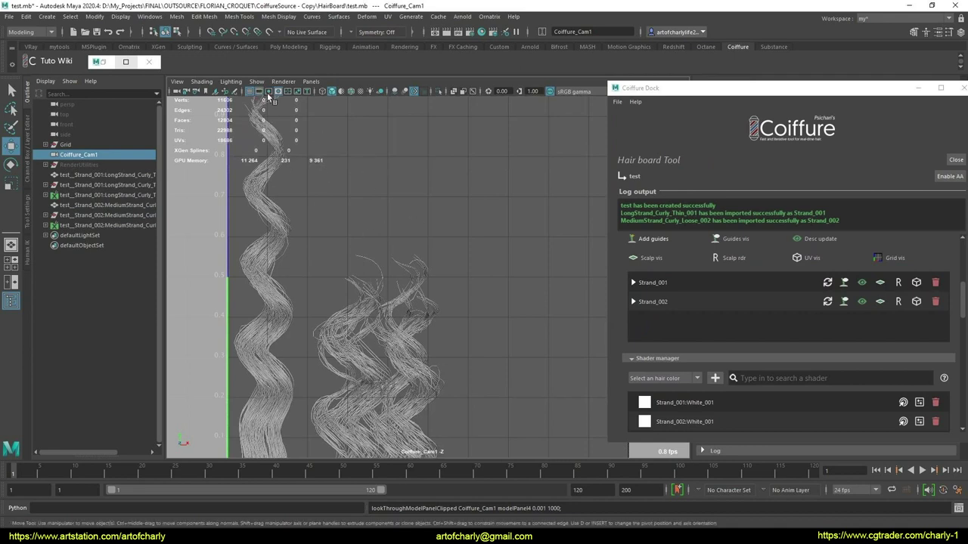
pyautogui.click(266, 92)
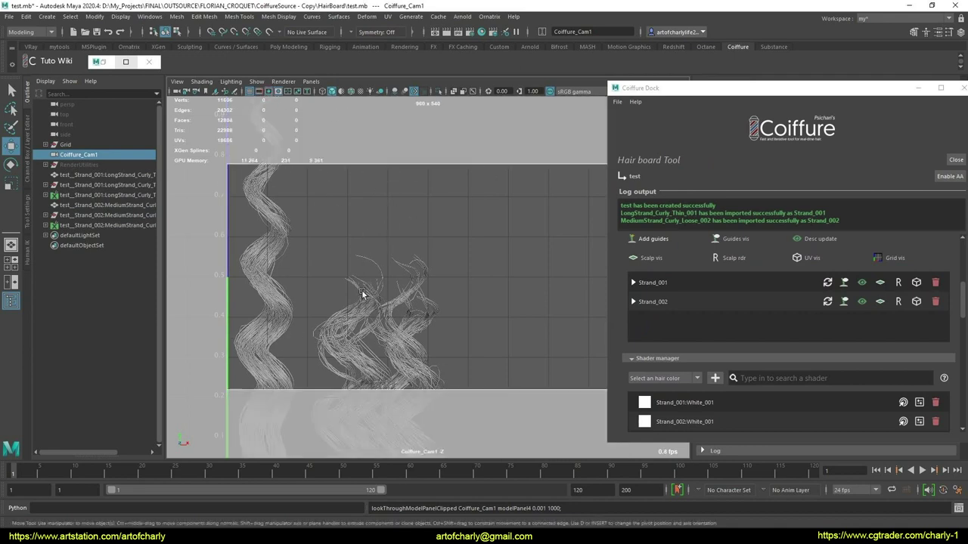
pyautogui.click(261, 92)
pyautogui.click(261, 92)
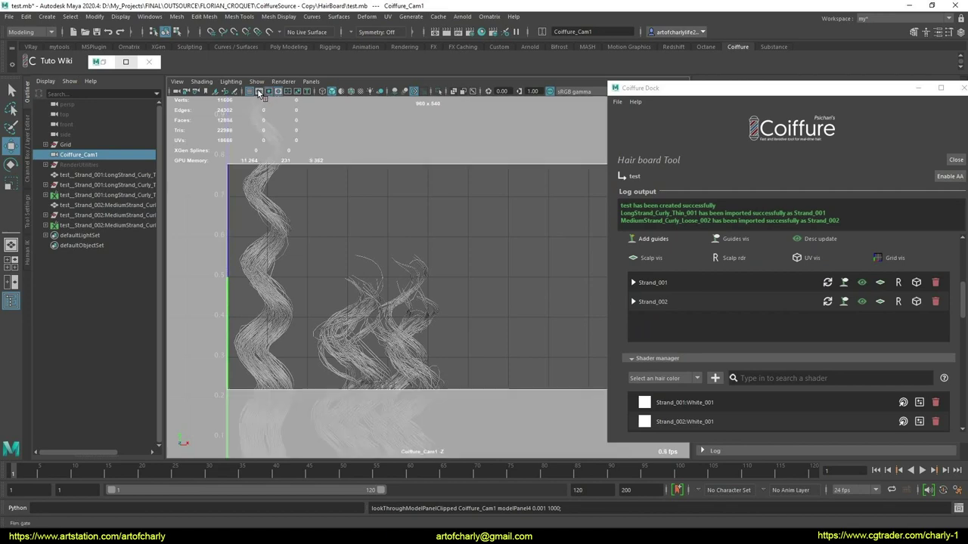
pyautogui.click(261, 92)
pyautogui.click(261, 92)
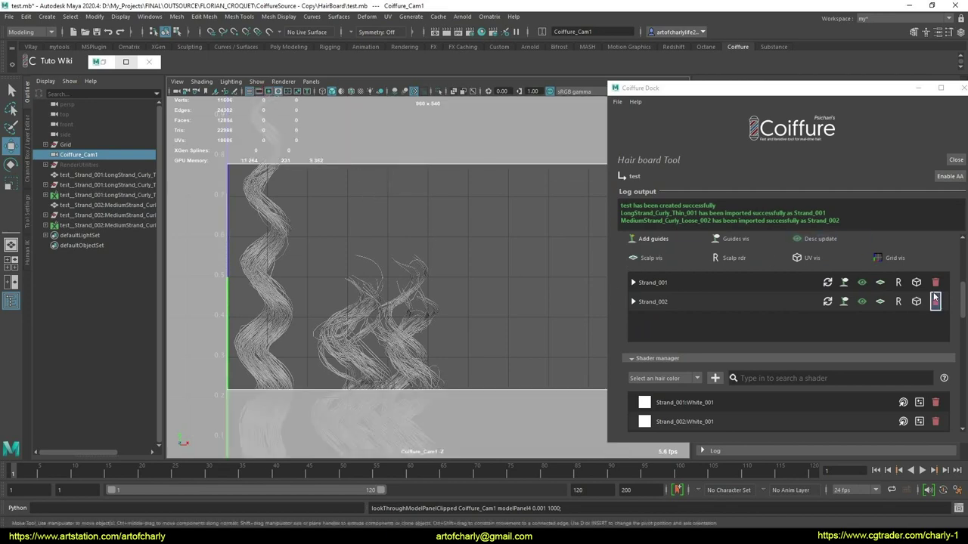
# Frame and centre the whole hair board in the camera view and reposition the Coiffure Dock
pyautogui.click(832, 91)
pyautogui.moveTo(831, 91); pyautogui.dragTo(820, 90)
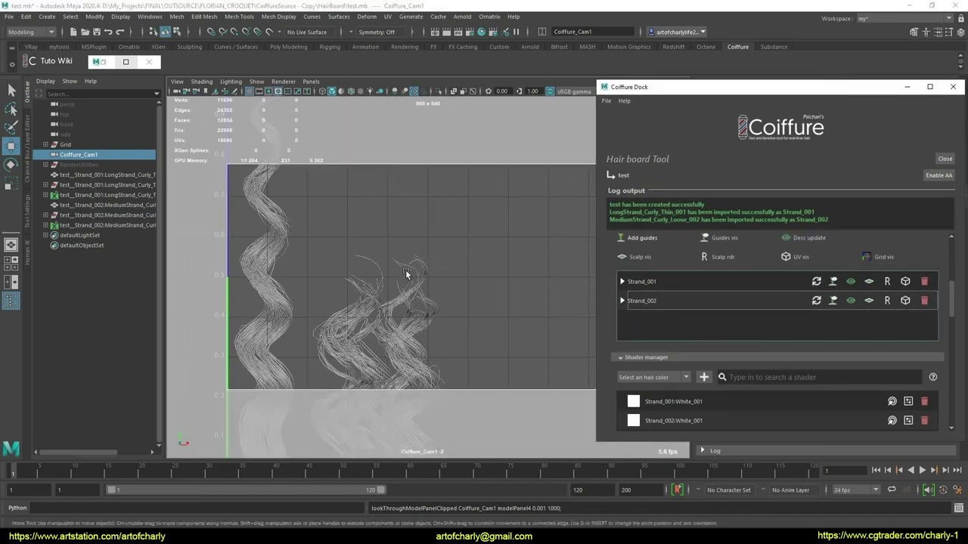
pyautogui.press('a')
pyautogui.moveTo(400, 228)
pyautogui.keyDown('alt'); pyautogui.mouseDown(button='middle')
pyautogui.moveTo(437, 229)
pyautogui.moveTo(431, 236)
pyautogui.mouseUp(button='middle'); pyautogui.keyUp('alt')
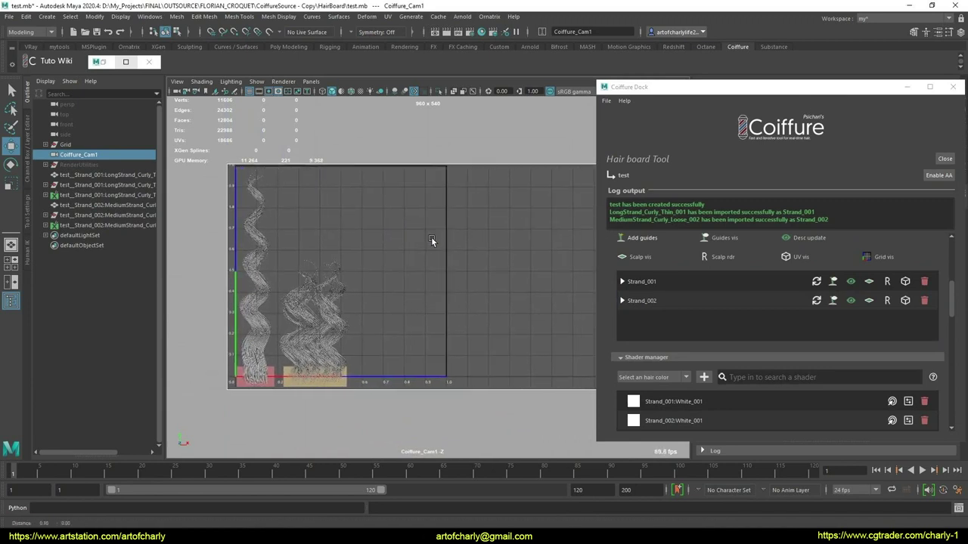
pyautogui.moveTo(691, 90)
pyautogui.mouseDown()
pyautogui.moveTo(762, 95)
pyautogui.moveTo(757, 101)
pyautogui.mouseUp()
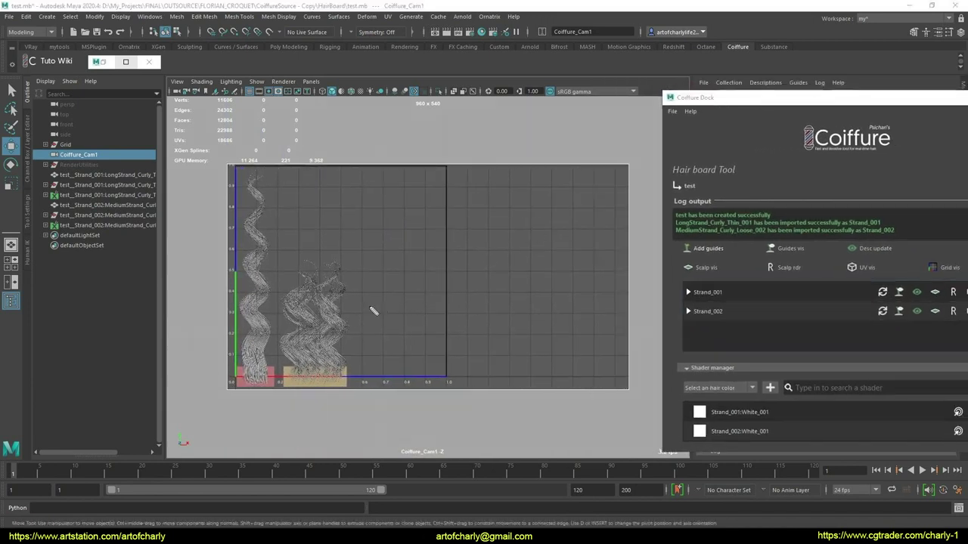
pyautogui.moveTo(367, 303)
pyautogui.mouseDown()
pyautogui.moveTo(614, 296)
pyautogui.moveTo(580, 310)
pyautogui.mouseUp()
pyautogui.moveTo(390, 348)
pyautogui.mouseDown()
pyautogui.moveTo(438, 356)
pyautogui.moveTo(567, 344)
pyautogui.mouseUp()
pyautogui.press('Escape')
pyautogui.moveTo(688, 97); pyautogui.dragTo(649, 92)
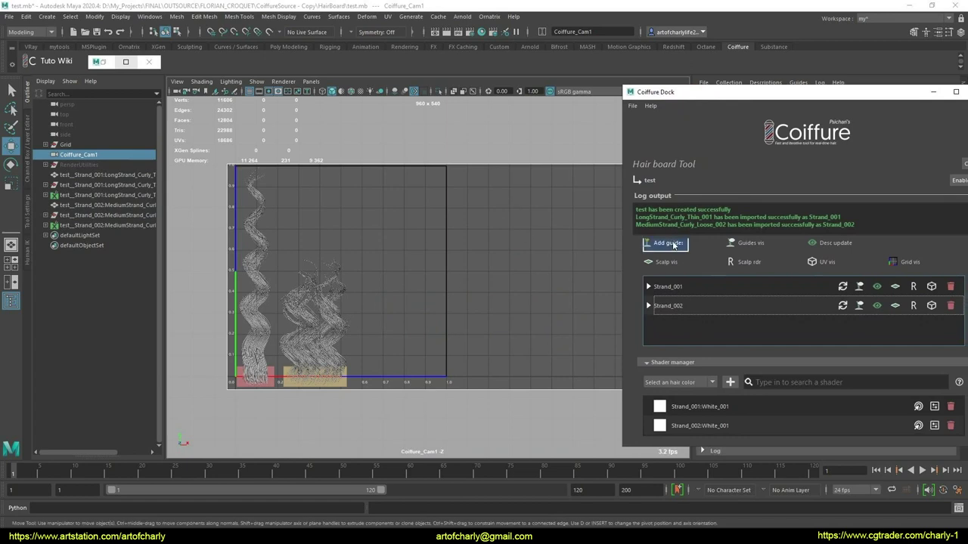
pyautogui.moveTo(728, 96); pyautogui.dragTo(647, 90)
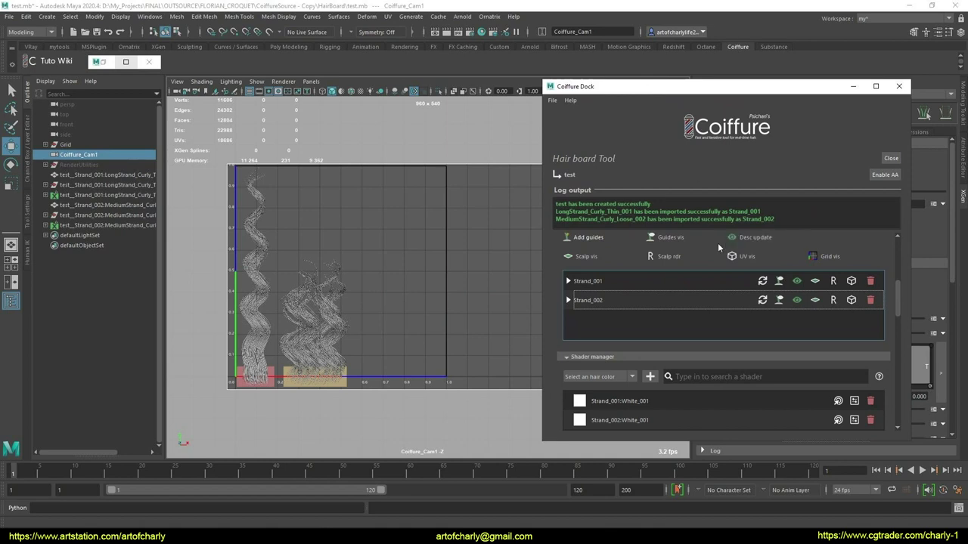
# Add the Albedo Map bake layer in the Coiffure Arnold manager
pyautogui.scroll(-1, 898, 304)
pyautogui.scroll(-2, 899, 305)
pyautogui.scroll(-1, 899, 309)
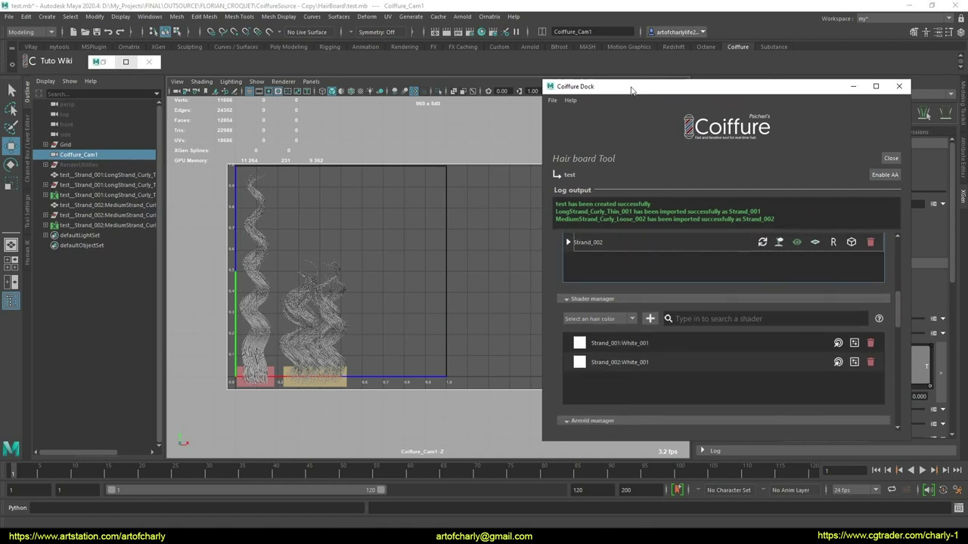
pyautogui.moveTo(694, 100); pyautogui.dragTo(692, 101)
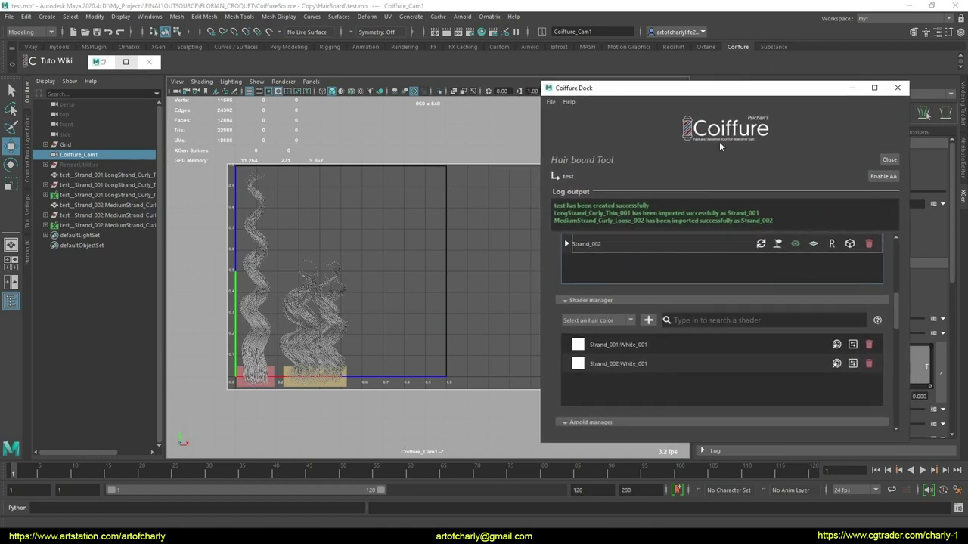
pyautogui.scroll(-2, 892, 318)
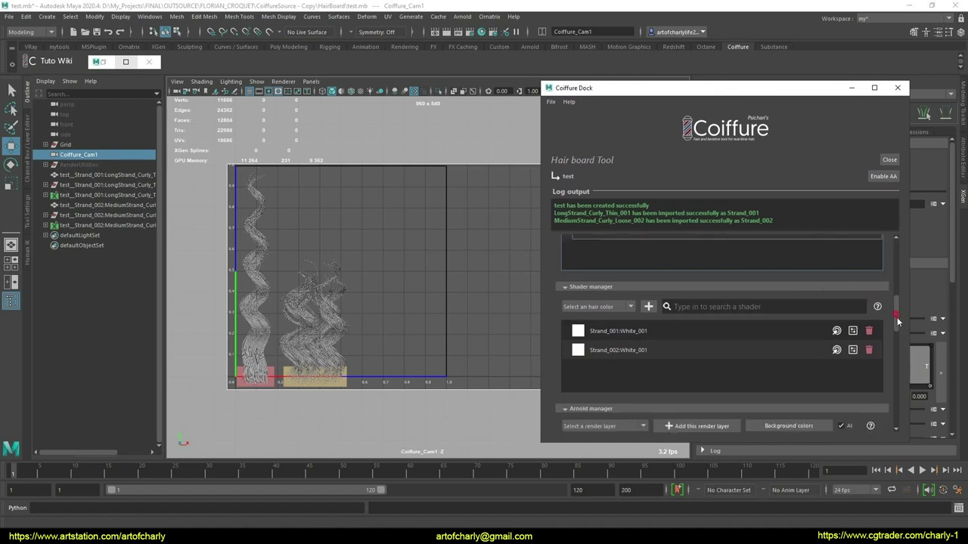
pyautogui.scroll(-2, 898, 327)
pyautogui.scroll(-2, 898, 329)
pyautogui.scroll(-2, 898, 333)
pyautogui.scroll(-1, 898, 334)
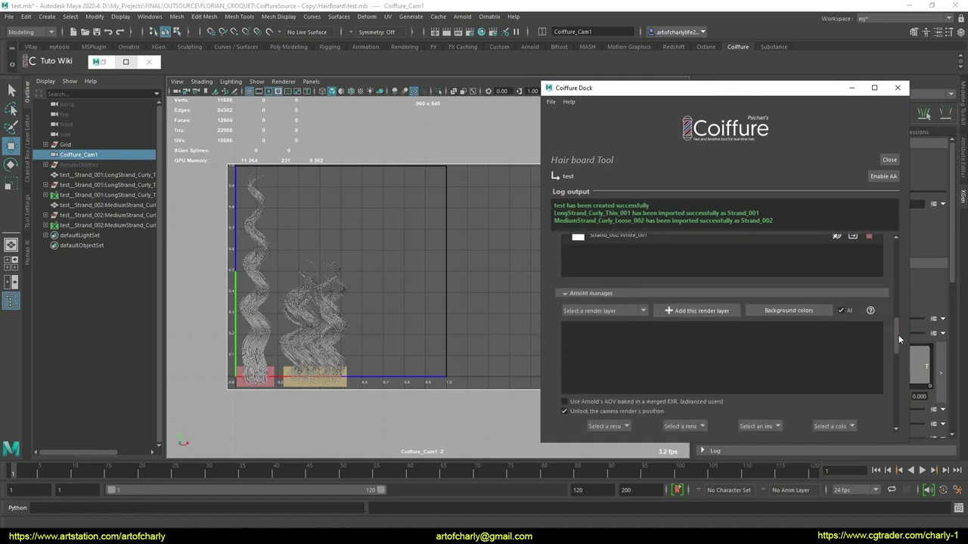
pyautogui.scroll(-1, 898, 337)
pyautogui.scroll(-1, 898, 338)
pyautogui.scroll(1, 897, 343)
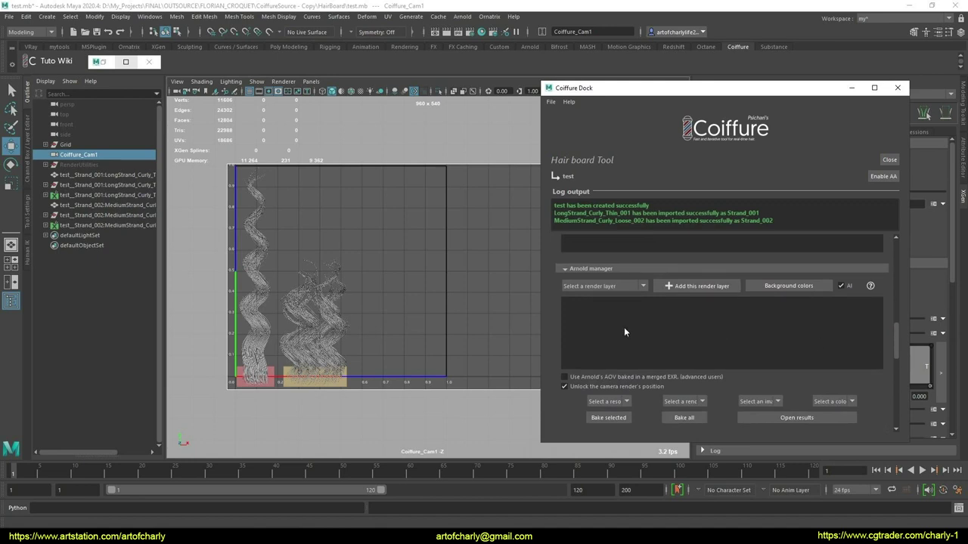
pyautogui.click(600, 287)
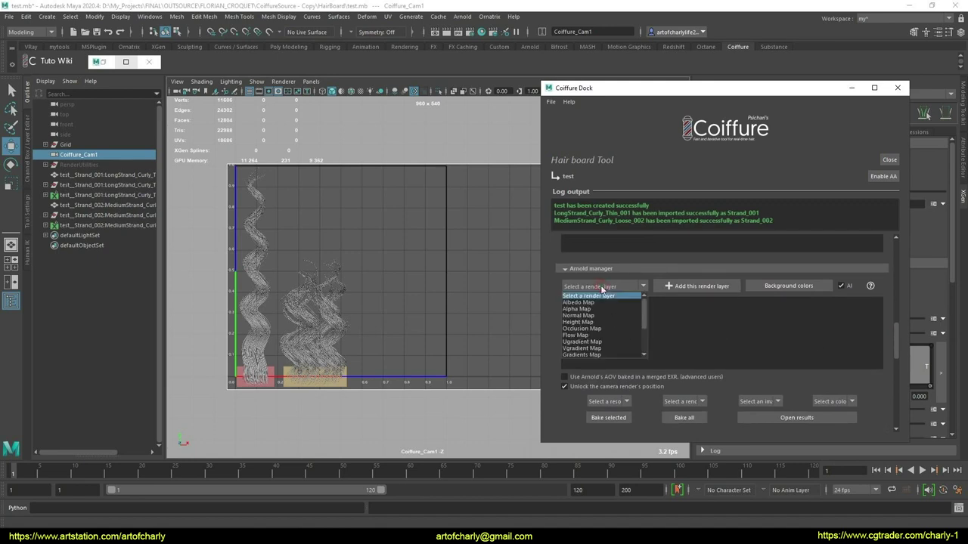
pyautogui.click(600, 302)
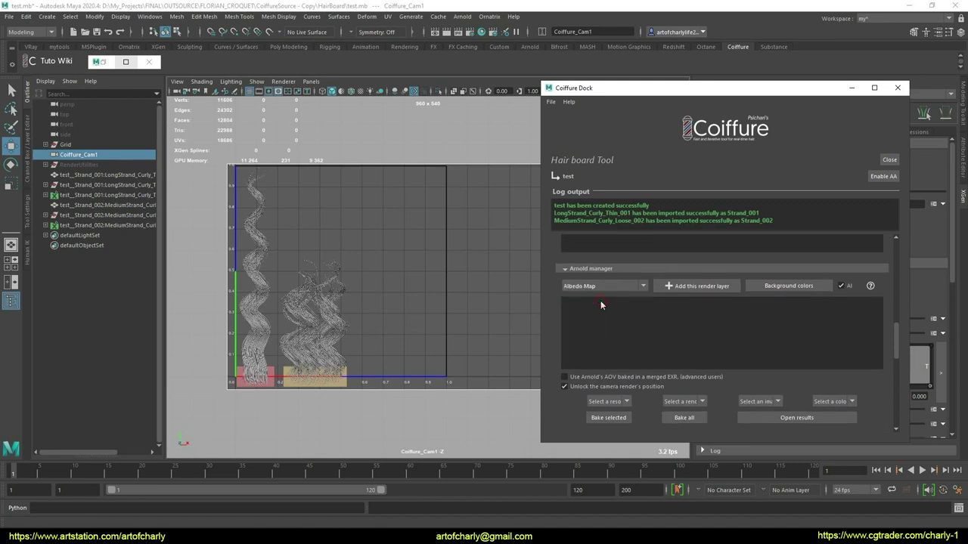
pyautogui.click(700, 286)
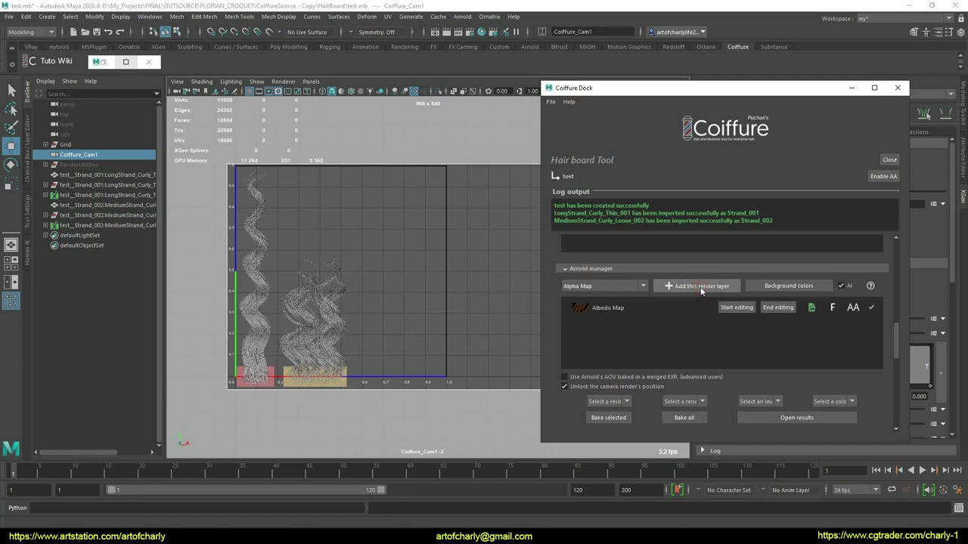
# Add the remaining standard bake layers through the gradient and Random Hair maps, skipping custom maps
pyautogui.click(700, 286)
pyautogui.click(700, 287)
pyautogui.click(701, 287)
pyautogui.click(700, 287)
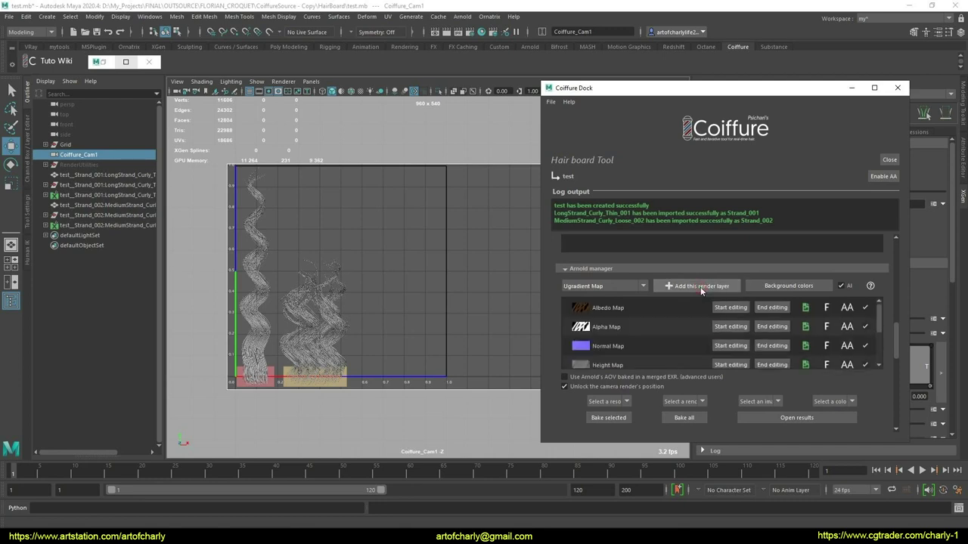
pyautogui.click(700, 288)
pyautogui.click(700, 288)
pyautogui.click(700, 288)
pyautogui.click(689, 291)
pyautogui.click(690, 291)
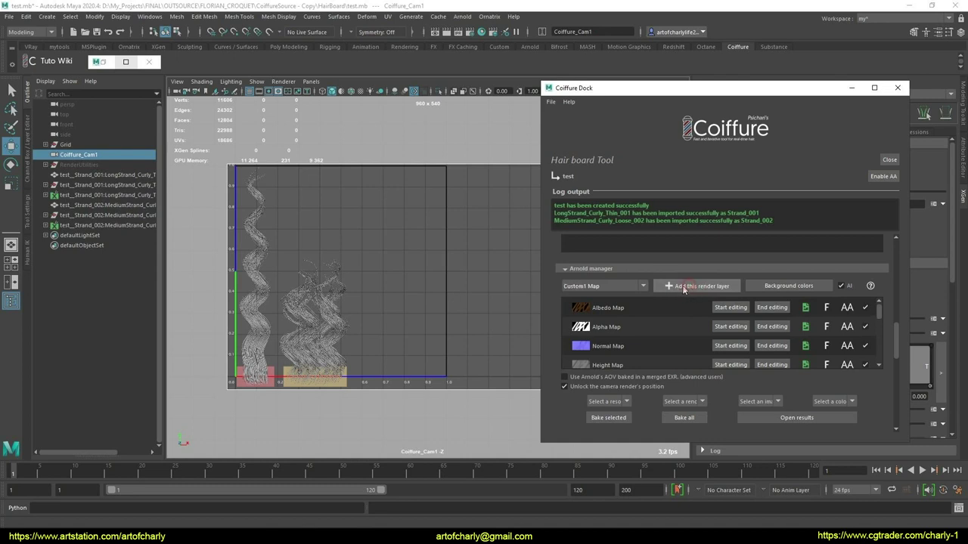
pyautogui.click(643, 289)
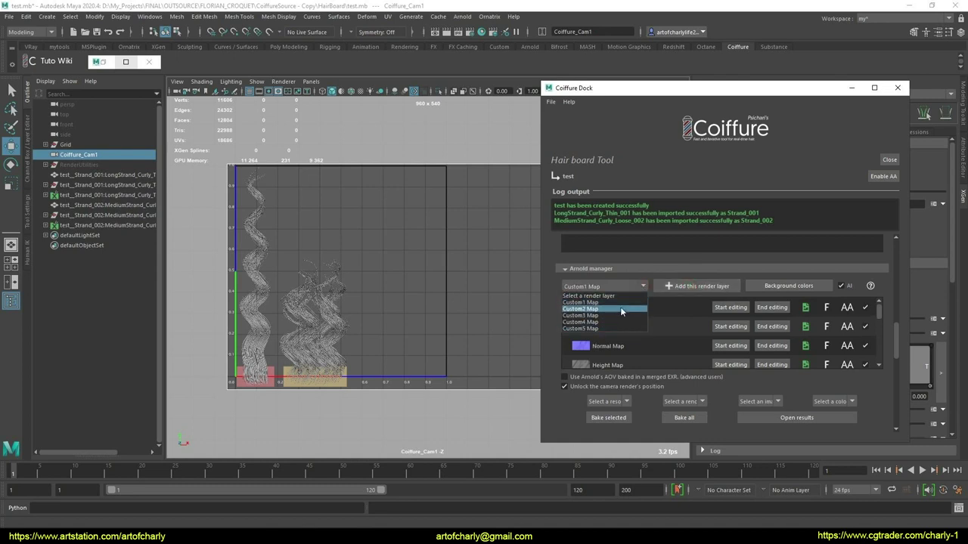
pyautogui.click(622, 281)
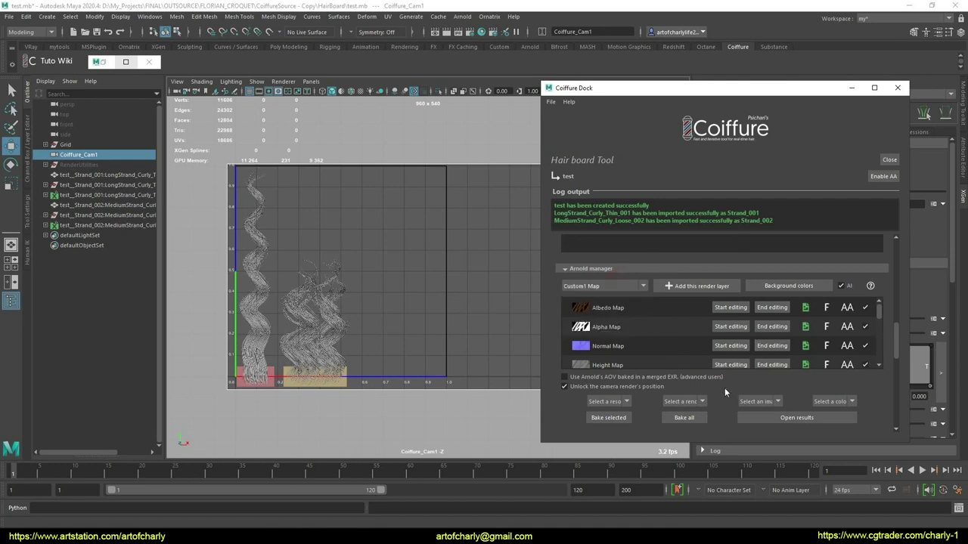
# Switch off 'Unlock the camera render's position' and look through the selected render camera
pyautogui.moveTo(880, 313)
pyautogui.mouseDown()
pyautogui.moveTo(881, 360)
pyautogui.moveTo(882, 302)
pyautogui.mouseUp()
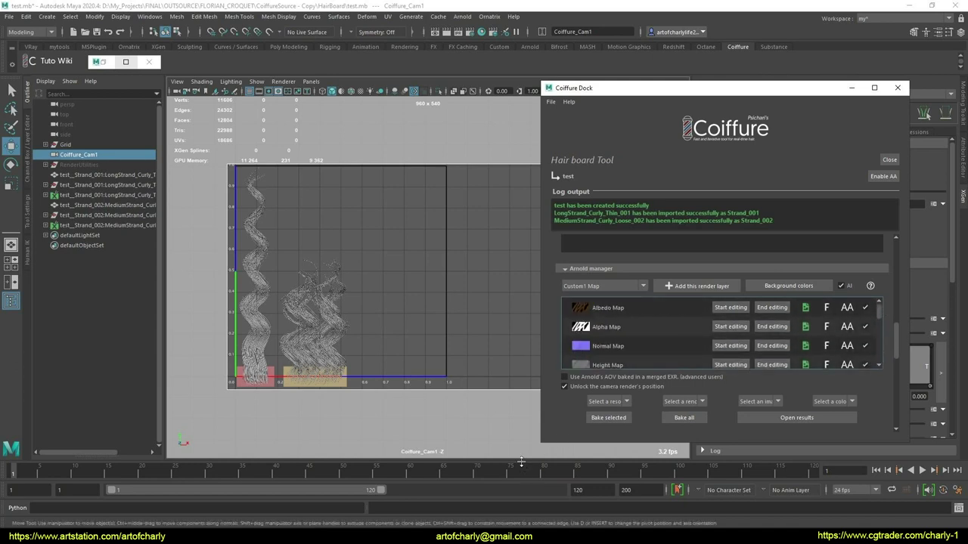
pyautogui.click(564, 387)
pyautogui.moveTo(561, 393); pyautogui.dragTo(668, 384)
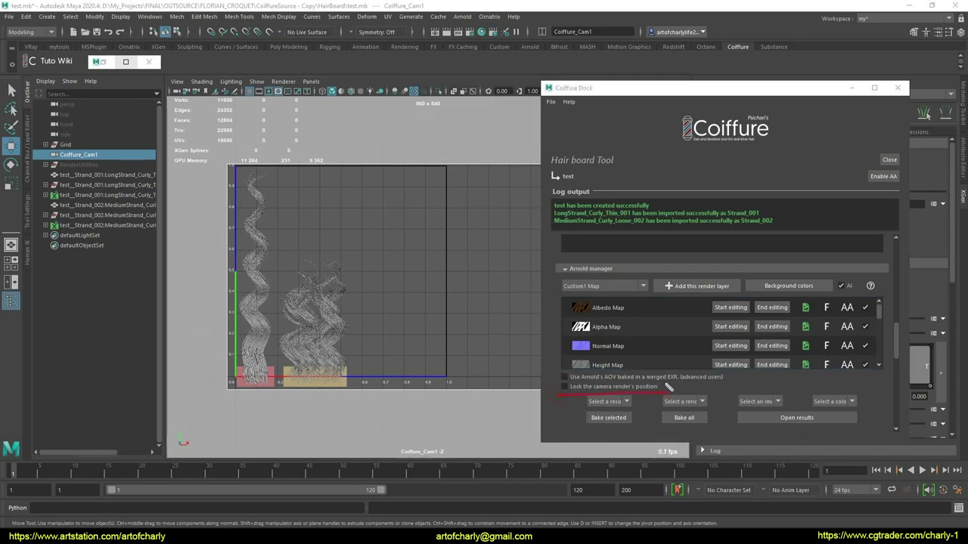
pyautogui.moveTo(443, 139)
pyautogui.mouseDown()
pyautogui.moveTo(342, 130)
pyautogui.moveTo(421, 270)
pyautogui.mouseUp()
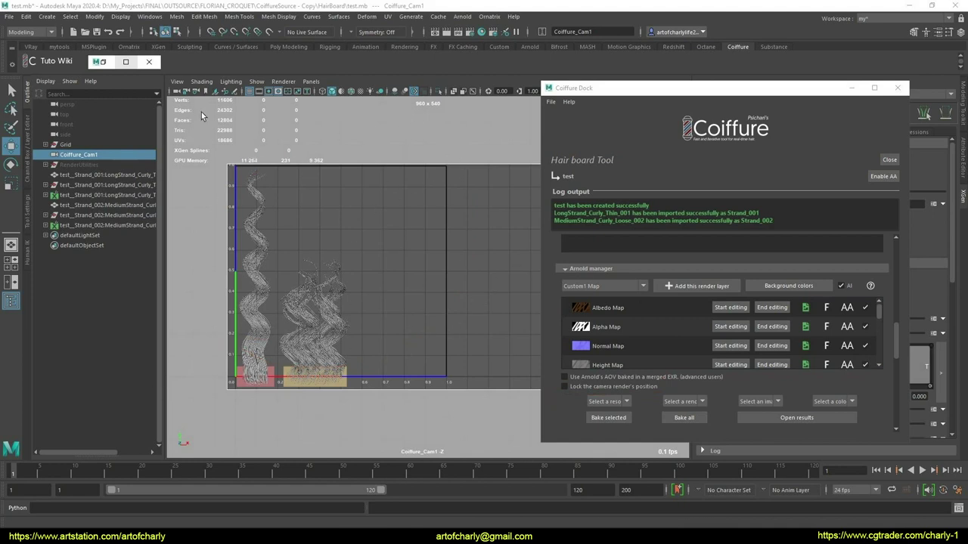
pyautogui.moveTo(464, 452); pyautogui.dragTo(394, 458)
pyautogui.click(306, 83)
pyautogui.click(369, 124)
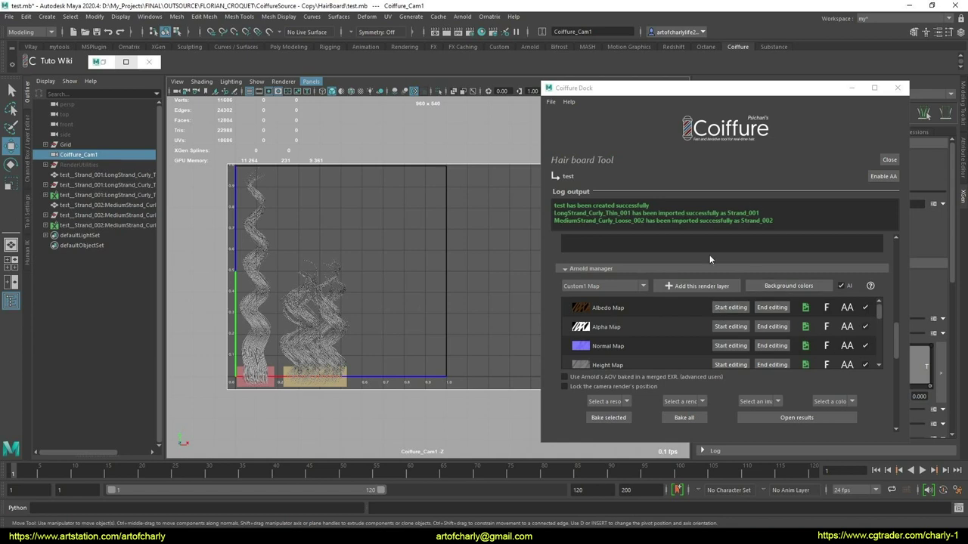
# Try the AA and F/T toggles on the Albedo and Normal Map rows, leaving them at F
pyautogui.click(772, 346)
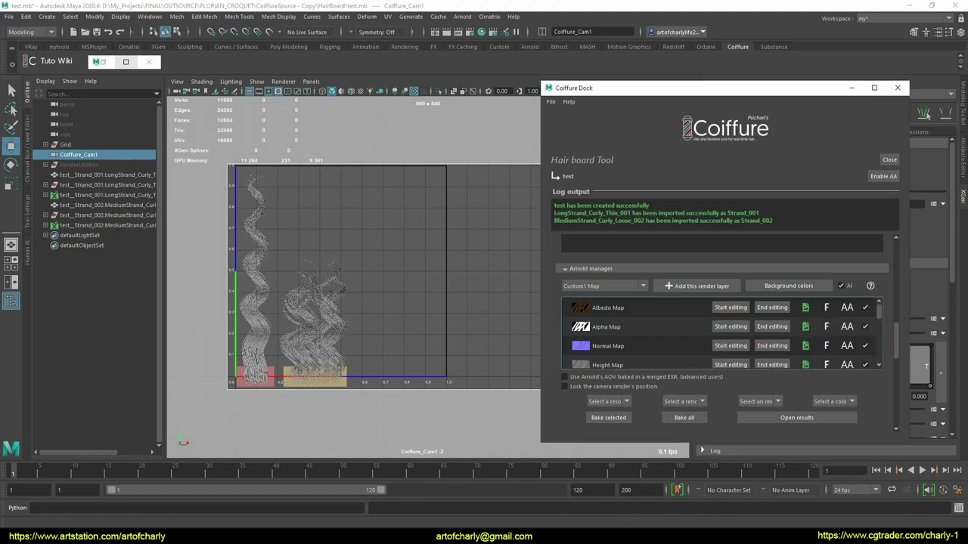
pyautogui.click(845, 312)
pyautogui.click(855, 310)
pyautogui.click(827, 307)
pyautogui.click(827, 310)
pyautogui.click(828, 310)
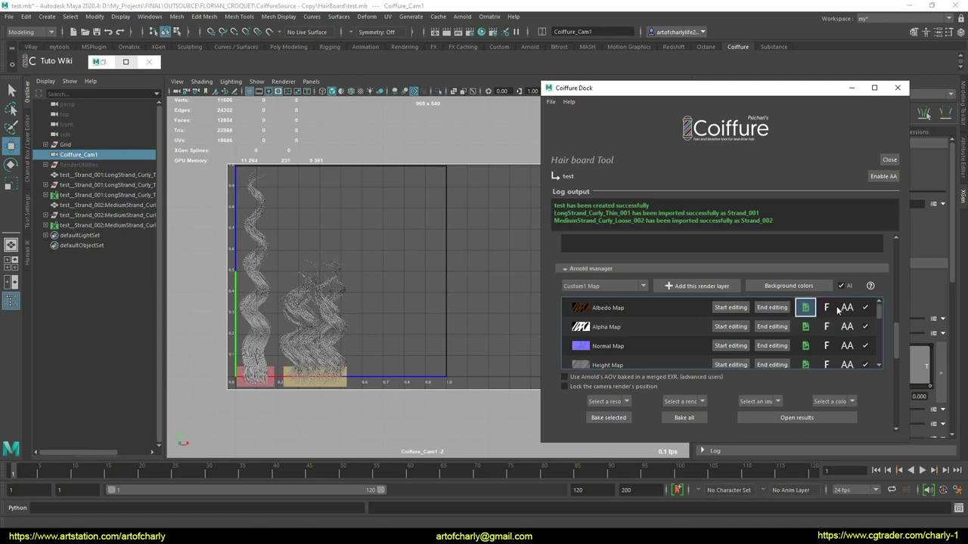
pyautogui.click(827, 347)
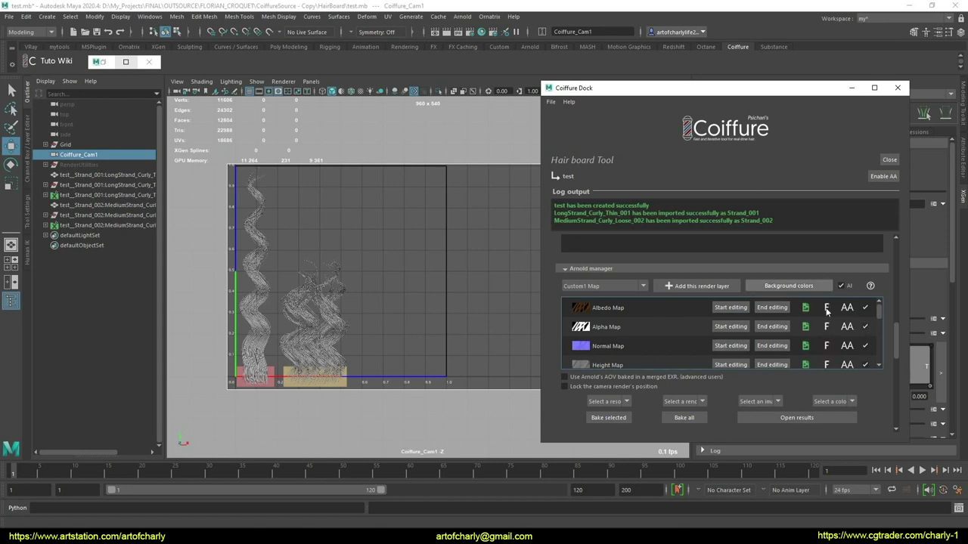
# Open the 'Hair for games. Haircut 1 (2020) - Unreal Engine 4' artwork from the ArtStation portfolio
pyautogui.moveTo(879, 313)
pyautogui.mouseDown()
pyautogui.moveTo(880, 324)
pyautogui.moveTo(880, 313)
pyautogui.mouseUp()
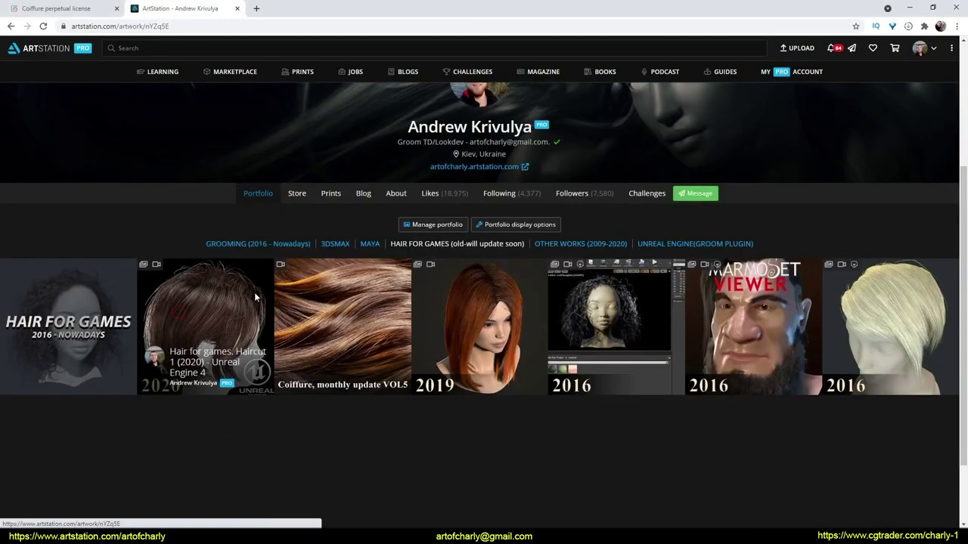
pyautogui.click(266, 335)
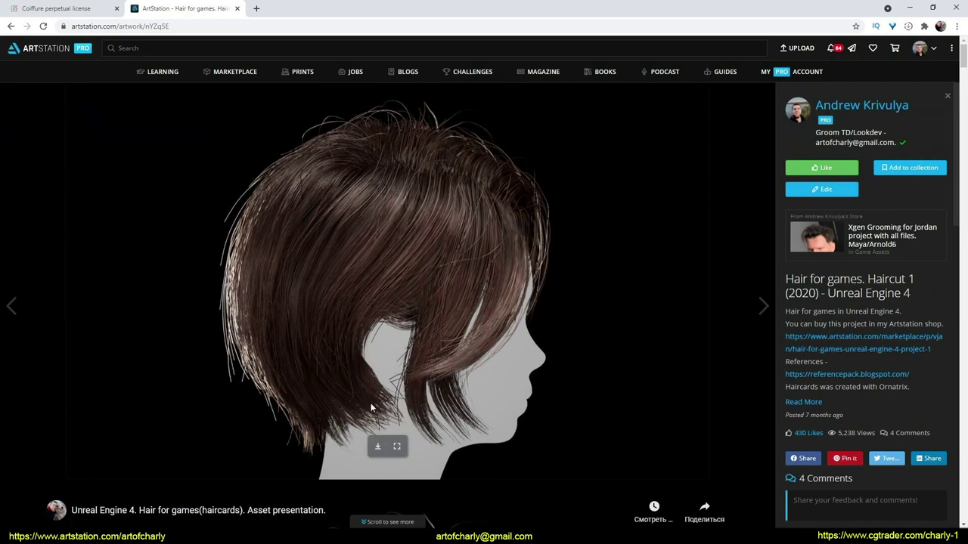
pyautogui.click(423, 499)
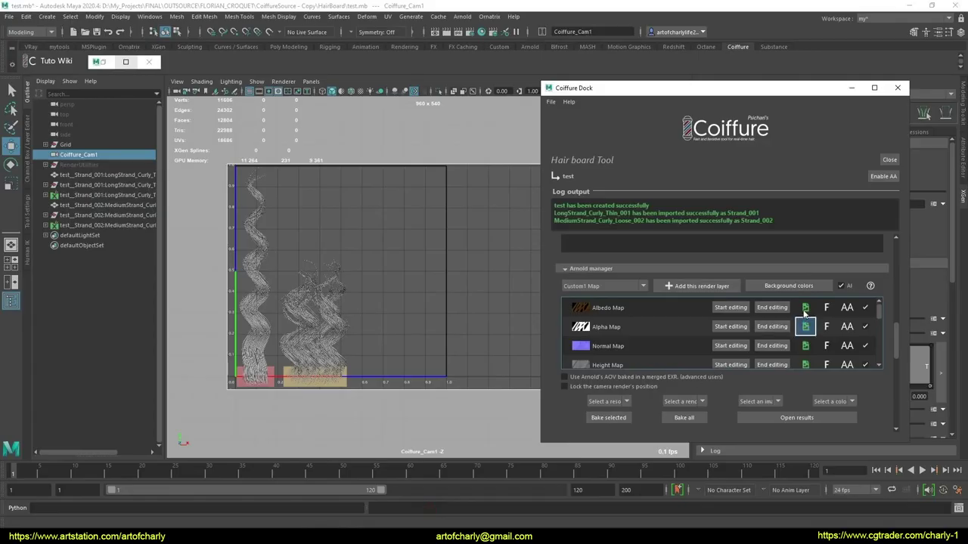
pyautogui.scroll(-2, 827, 337)
pyautogui.scroll(-3, 825, 332)
pyautogui.scroll(-2, 826, 330)
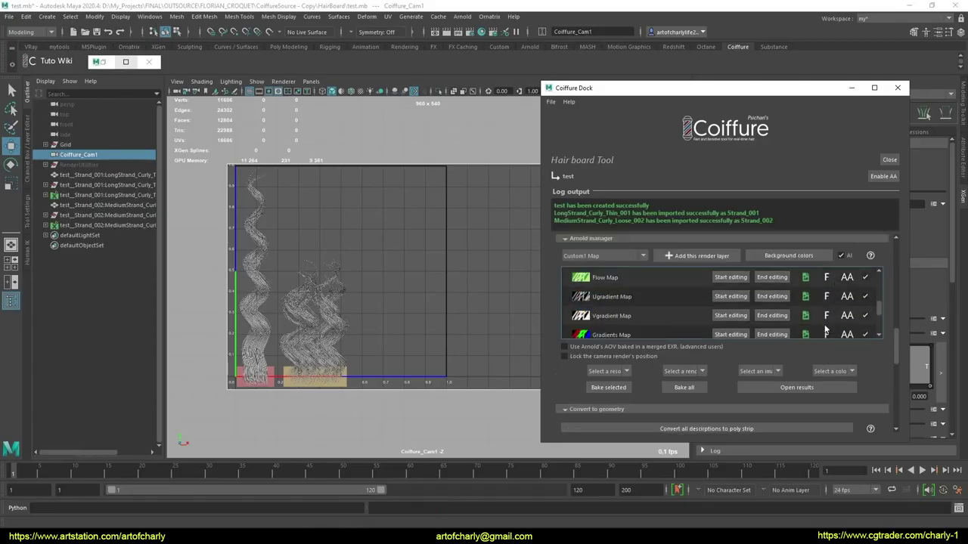
pyautogui.scroll(5, 826, 332)
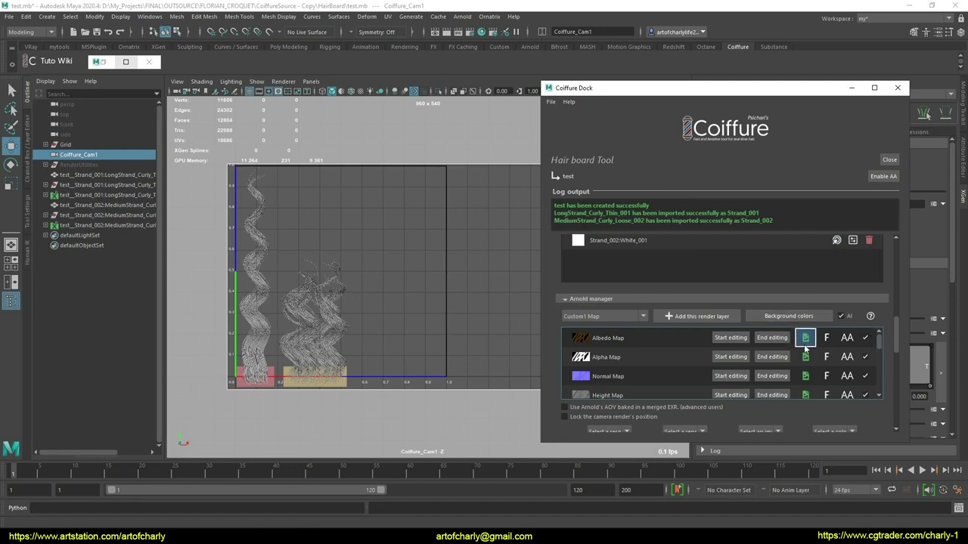
pyautogui.scroll(-1, 550, 330)
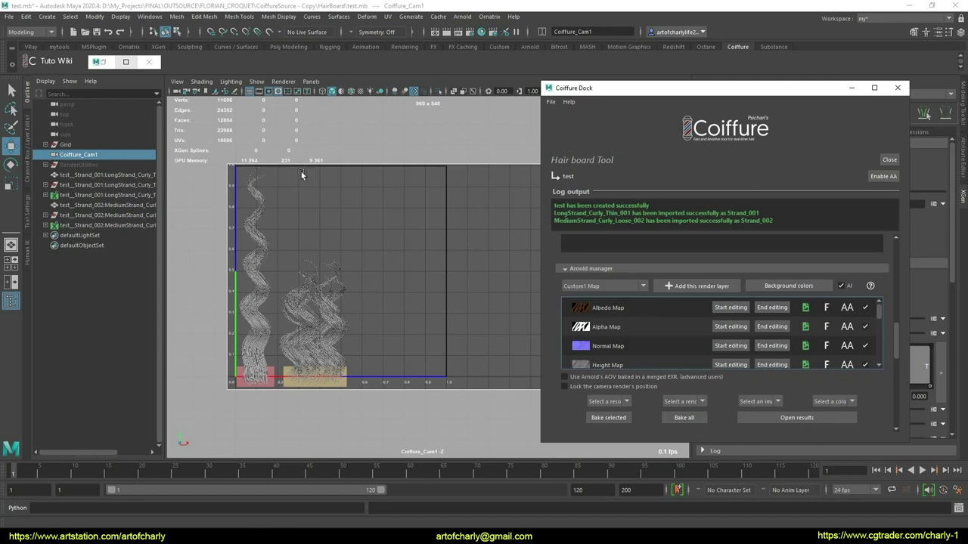
pyautogui.moveTo(896, 335); pyautogui.dragTo(898, 326)
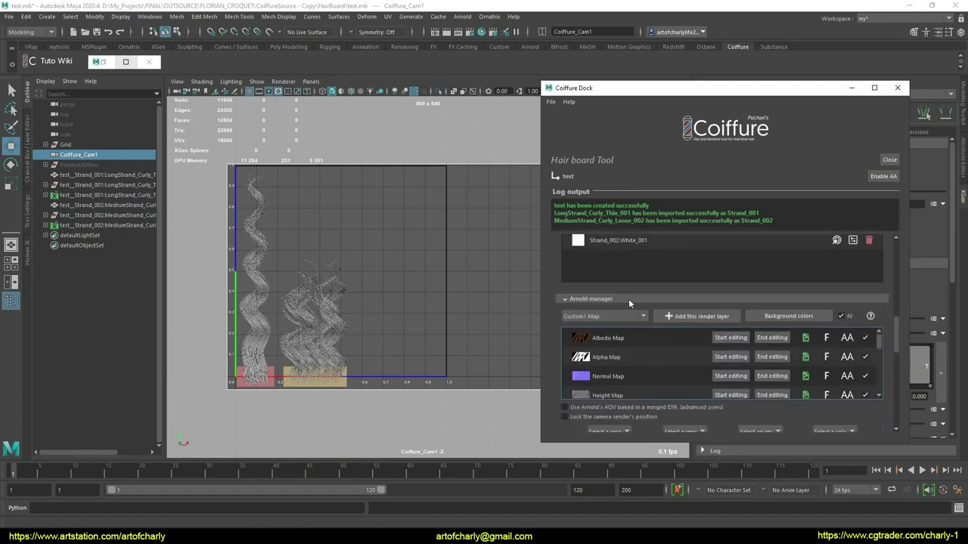
pyautogui.moveTo(892, 322); pyautogui.dragTo(894, 303)
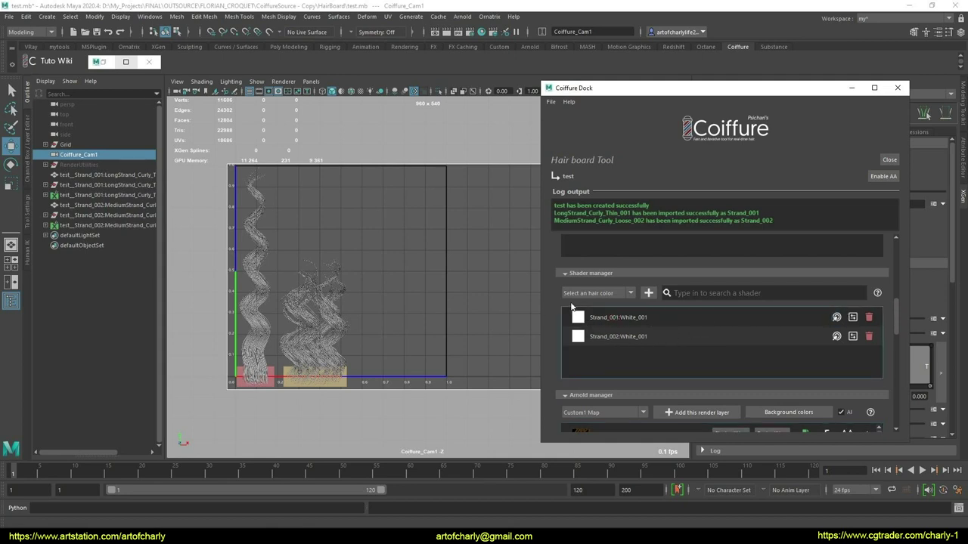
# Create a Light Brown preset hair shader and delete both strands' white shaders
pyautogui.click(614, 295)
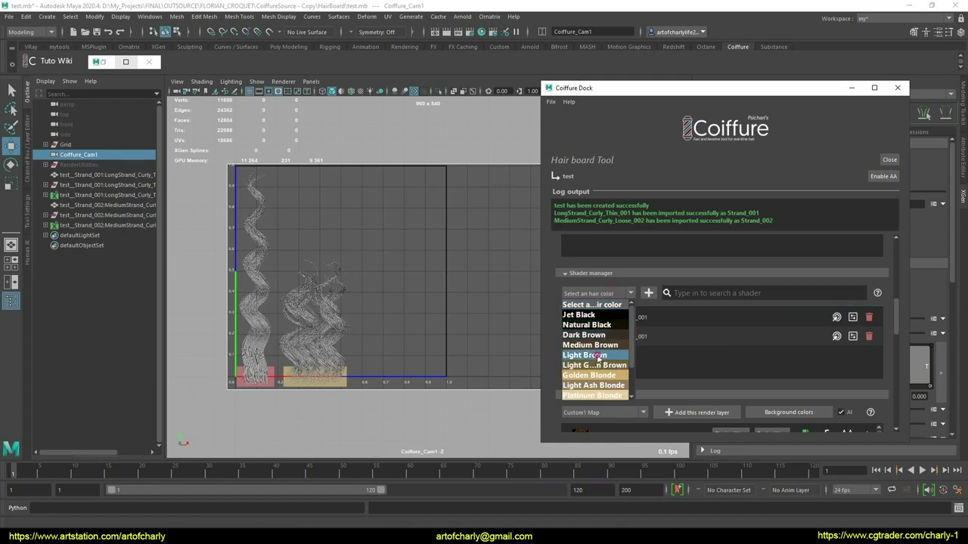
pyautogui.click(597, 355)
pyautogui.click(648, 293)
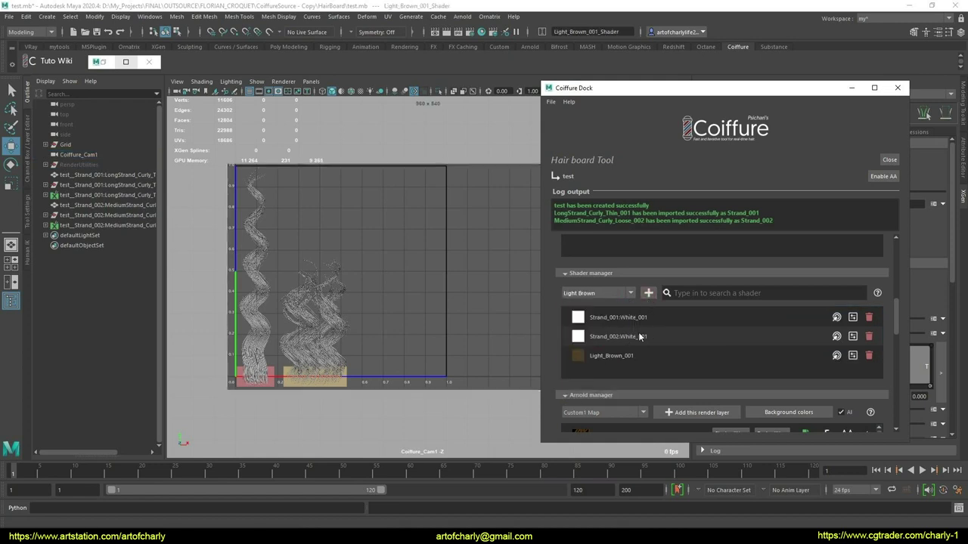
pyautogui.click(869, 336)
pyautogui.click(869, 318)
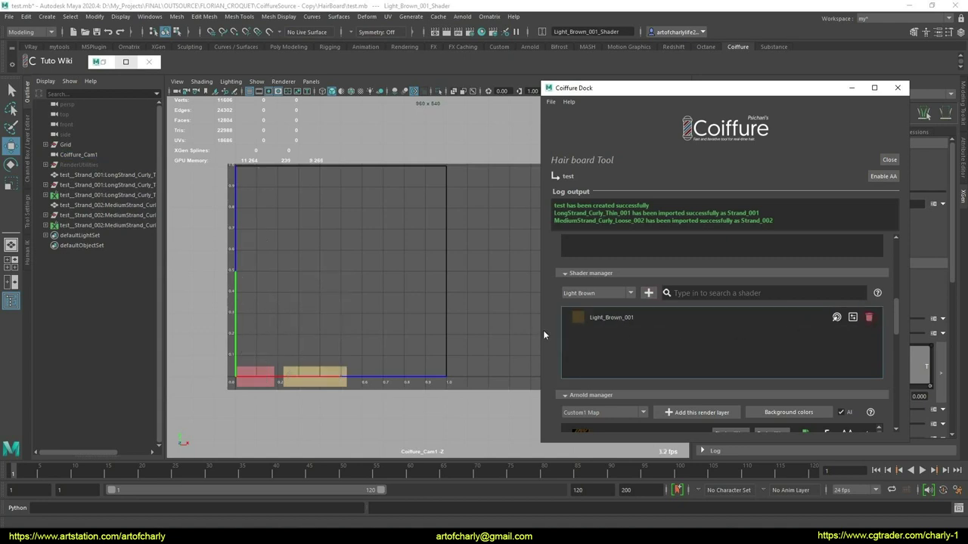
# Assign the Light_Brown_001 shader to Strand_001
pyautogui.scroll(2, 889, 319)
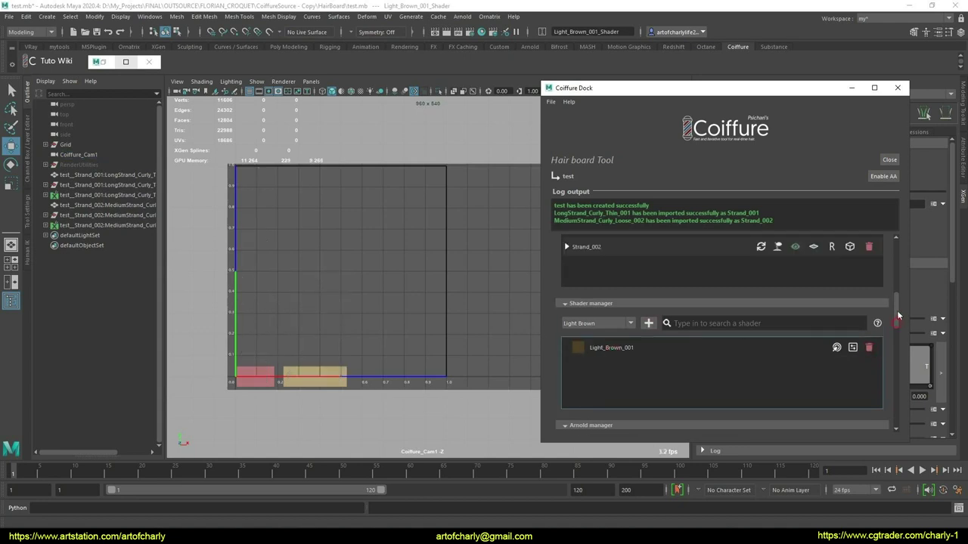
pyautogui.scroll(2, 877, 316)
pyautogui.click(586, 275)
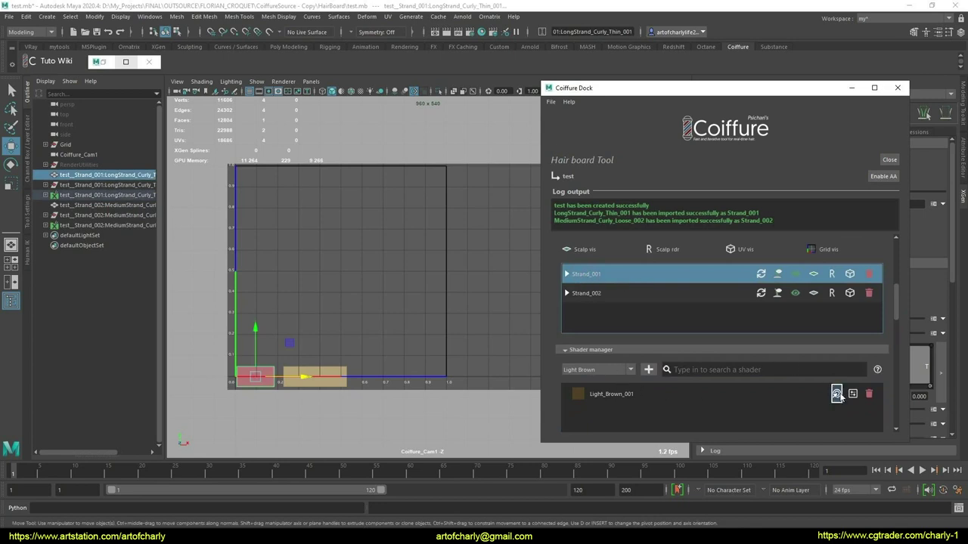
pyautogui.click(566, 275)
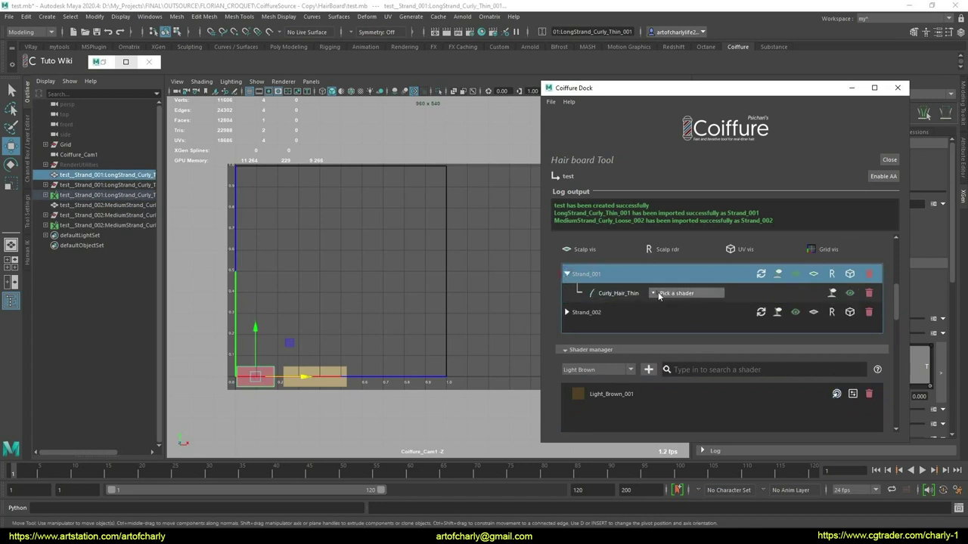
pyautogui.click(665, 292)
pyautogui.click(681, 324)
# Assign Light_Brown_001 to Strand_002, collapse both strand rows and clear the selection
pyautogui.click(566, 313)
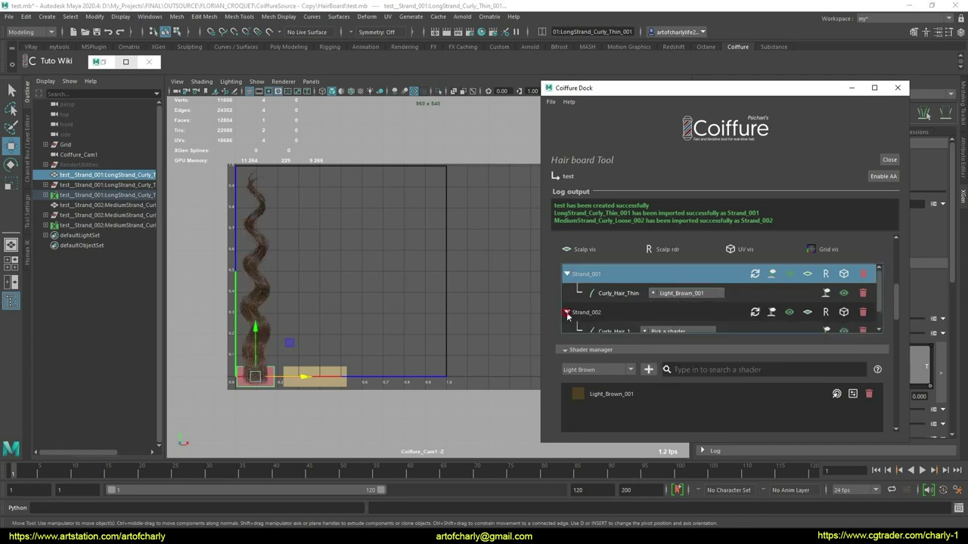
pyautogui.click(675, 331)
pyautogui.click(681, 362)
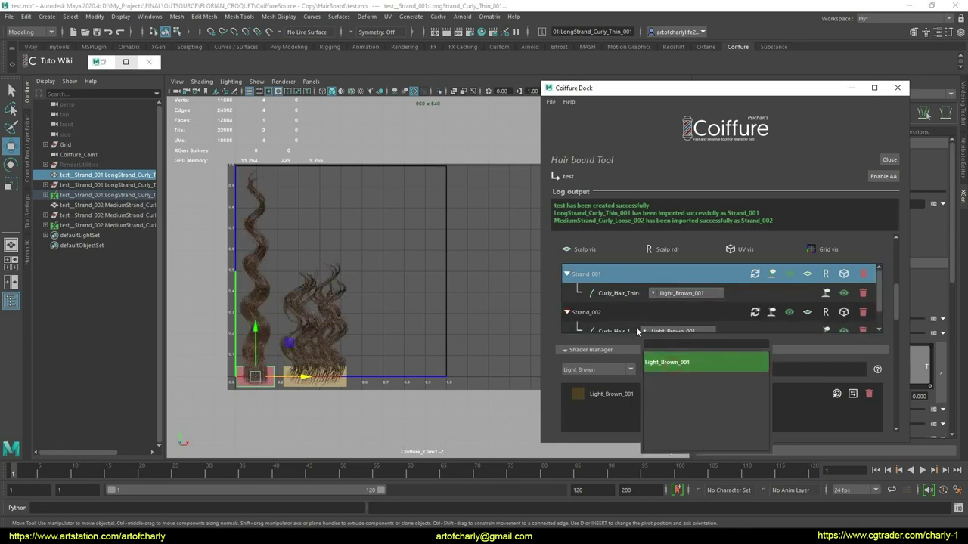
pyautogui.click(566, 312)
pyautogui.click(567, 274)
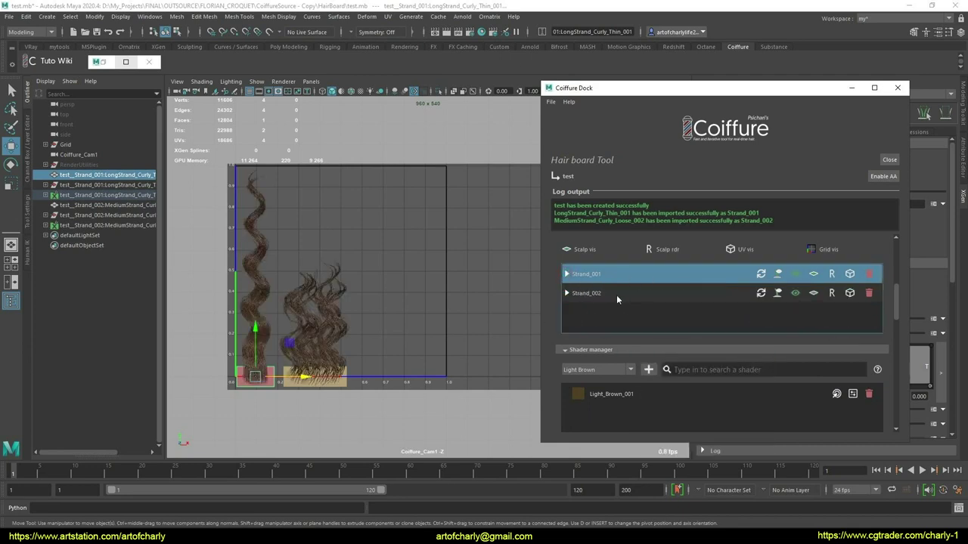
pyautogui.moveTo(896, 305); pyautogui.dragTo(894, 315)
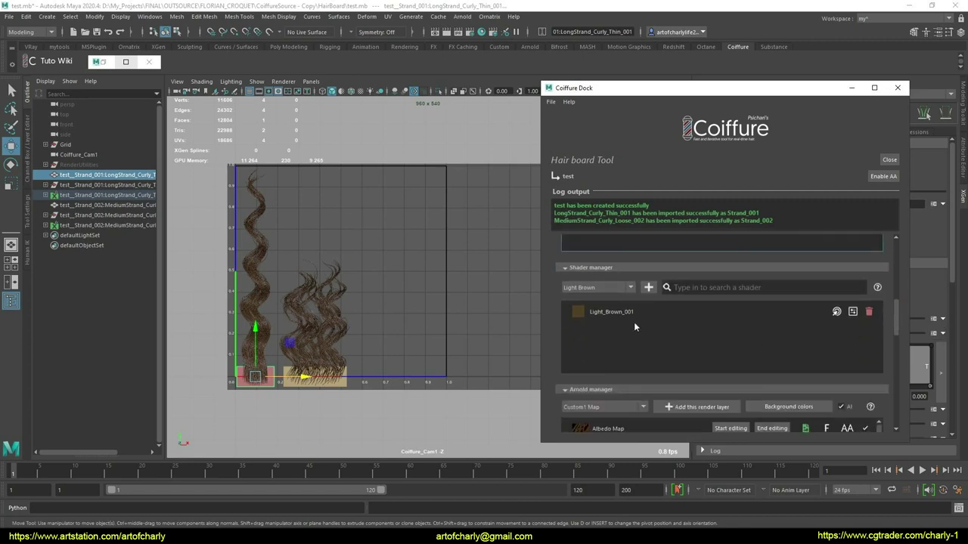
pyautogui.click(837, 313)
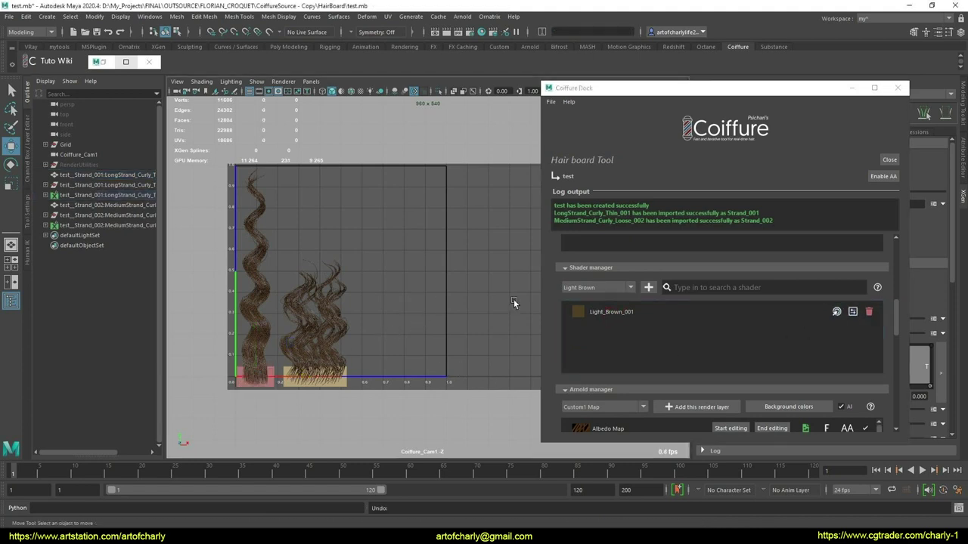
# Open the Light_Brown_001 shader's attributes and expand its tint and diffuse settings
pyautogui.click(853, 312)
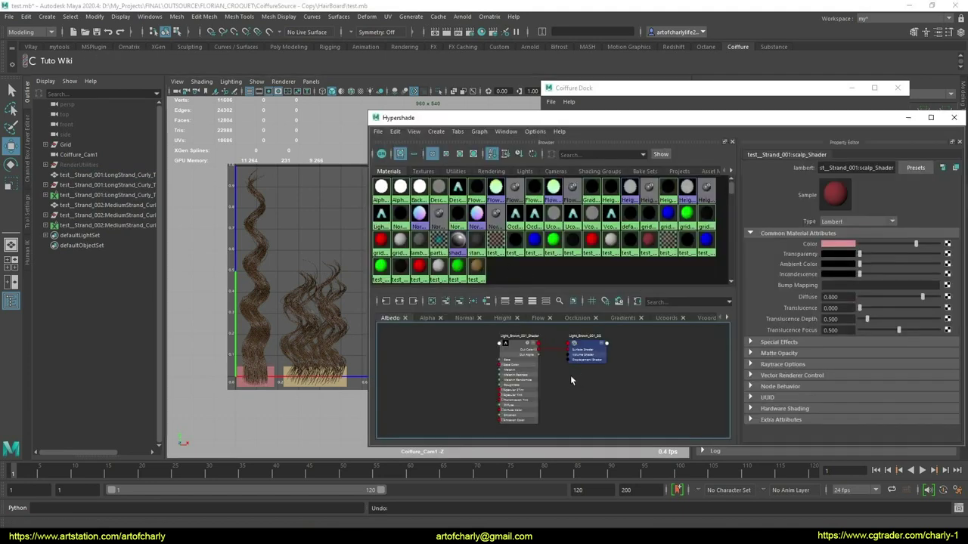
pyautogui.click(516, 344)
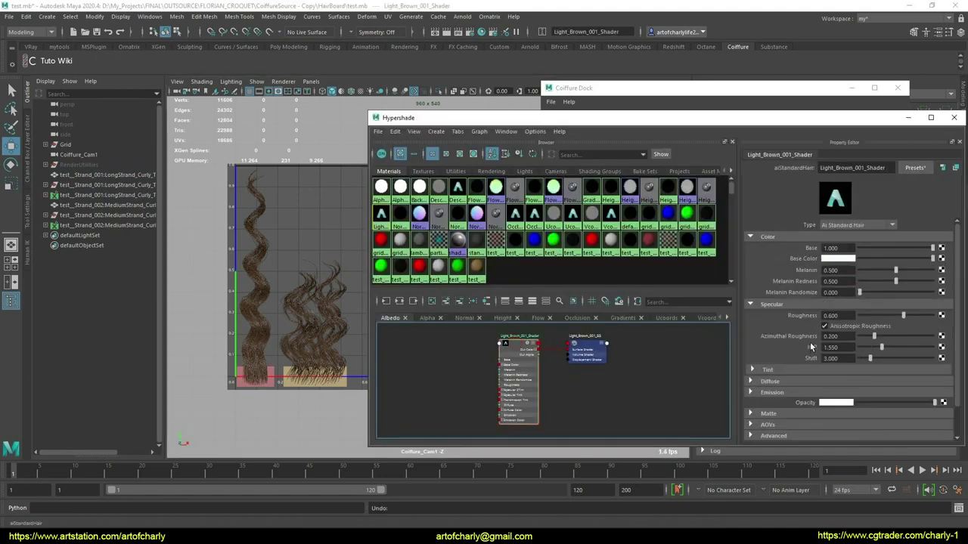
pyautogui.scroll(-1, 775, 344)
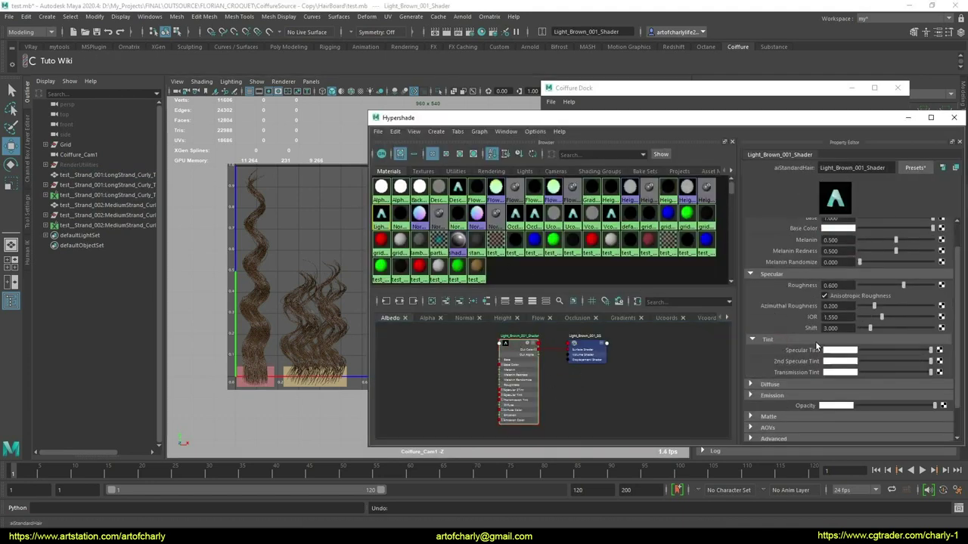
pyautogui.click(815, 340)
pyautogui.click(784, 356)
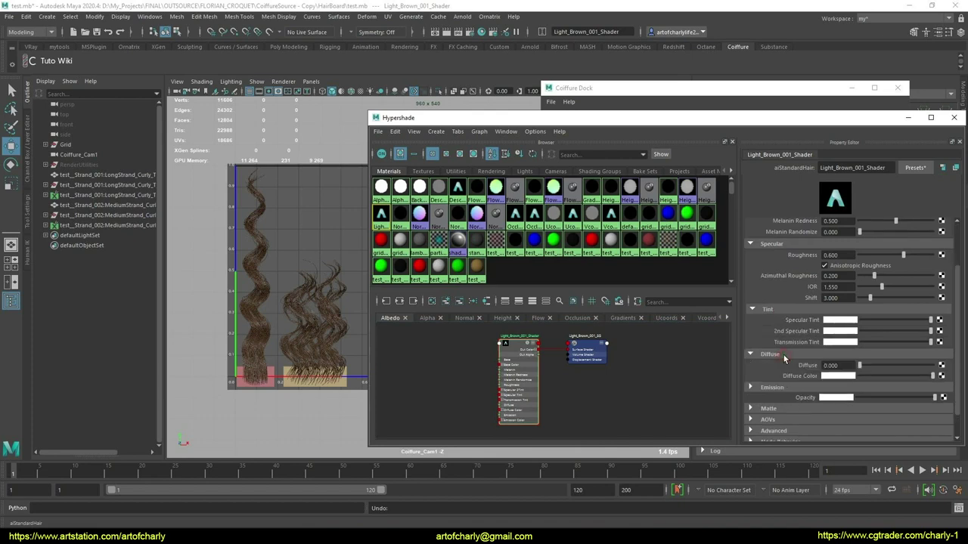
pyautogui.click(784, 356)
pyautogui.click(784, 355)
pyautogui.scroll(2, 792, 298)
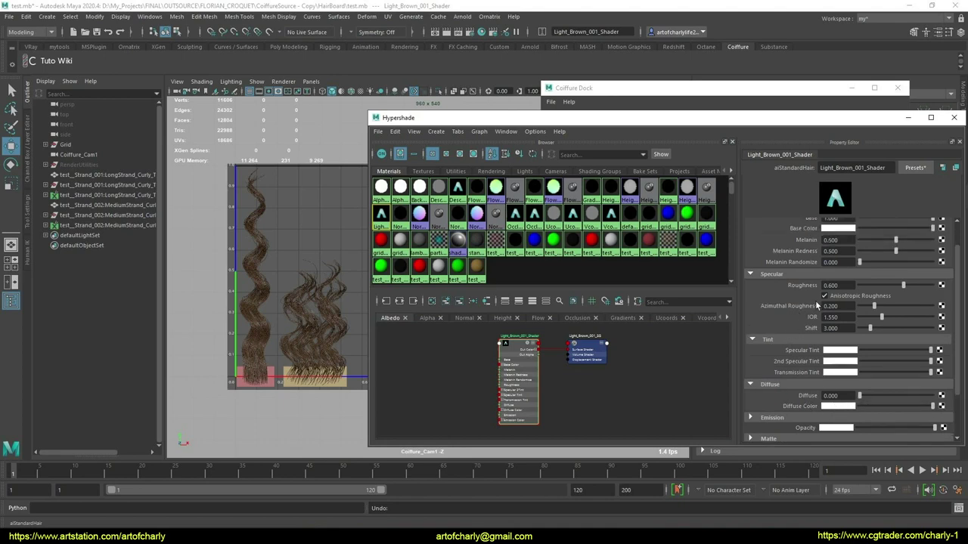
pyautogui.scroll(2, 853, 297)
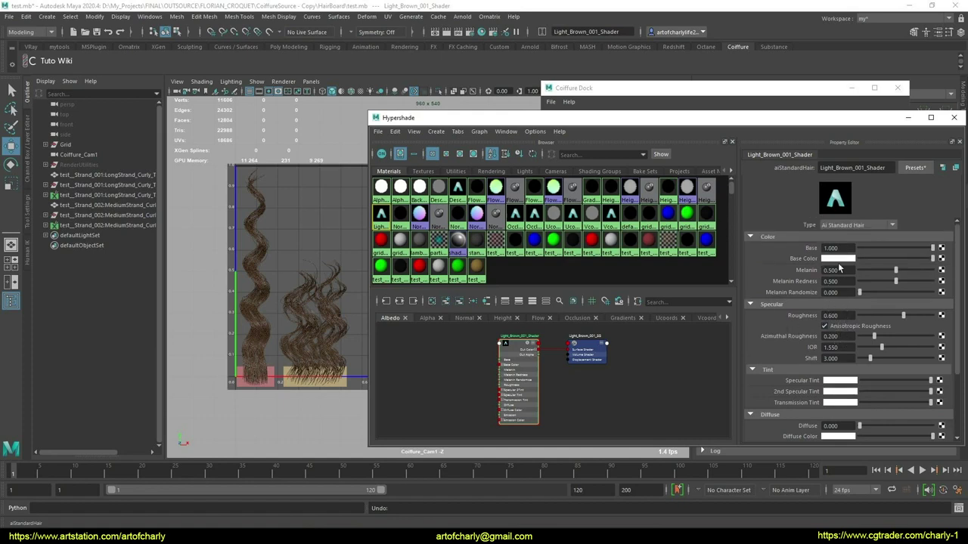
pyautogui.scroll(-4, 753, 358)
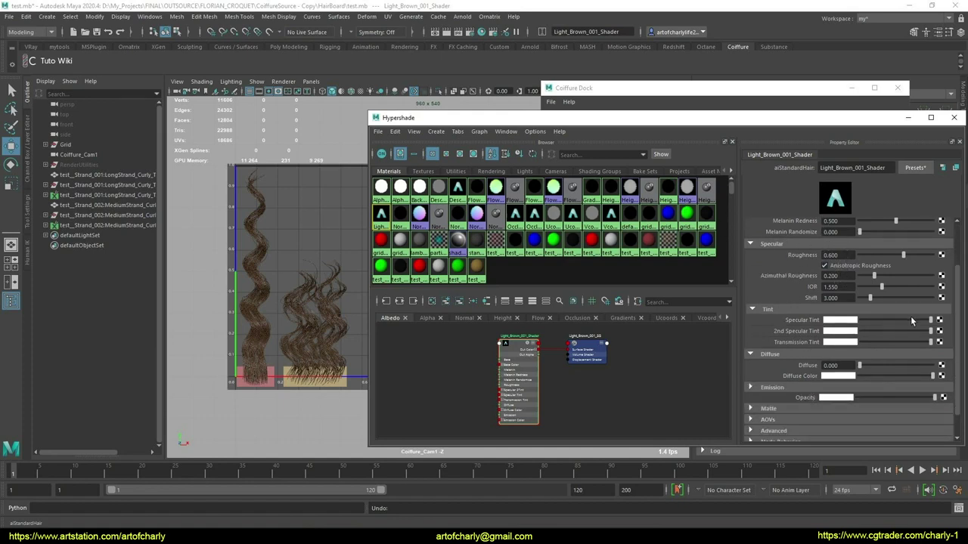
# Turn 2nd Specular and Transmission Tint black, raise Diffuse to 1 and set Melanin to 0
pyautogui.moveTo(930, 320)
pyautogui.mouseDown()
pyautogui.moveTo(958, 323)
pyautogui.moveTo(787, 325)
pyautogui.mouseUp()
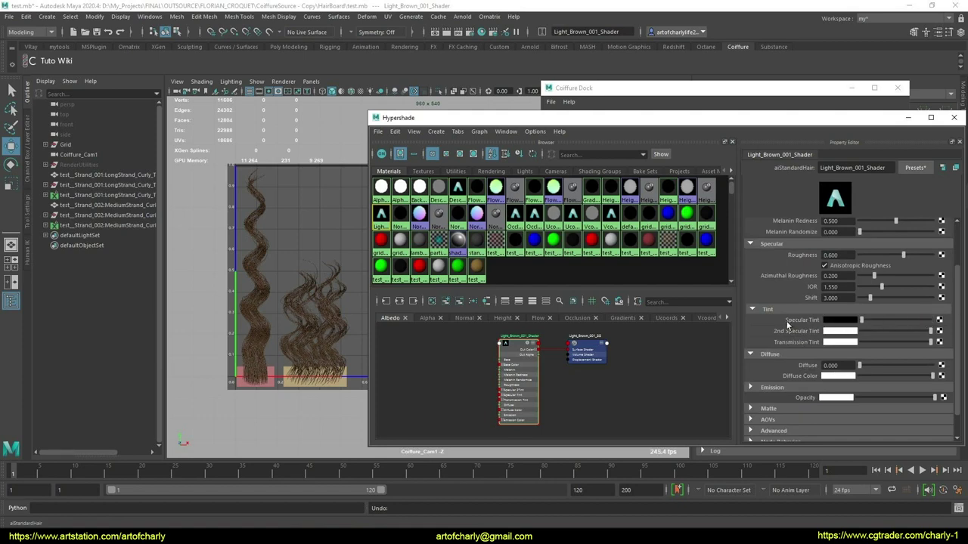
pyautogui.moveTo(930, 331); pyautogui.dragTo(788, 338)
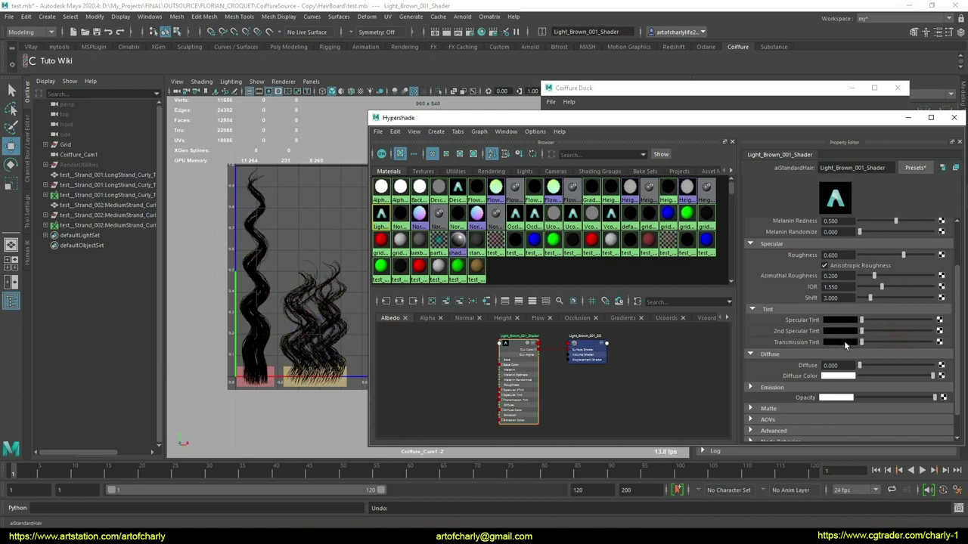
pyautogui.moveTo(860, 342); pyautogui.dragTo(963, 344)
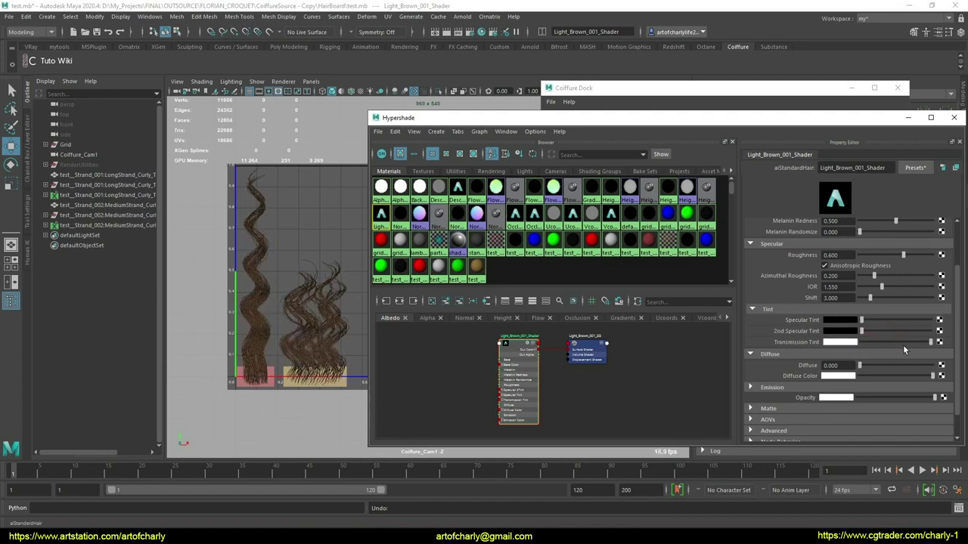
pyautogui.hotkey('ctrl', 'z')
pyautogui.moveTo(859, 365); pyautogui.dragTo(932, 366)
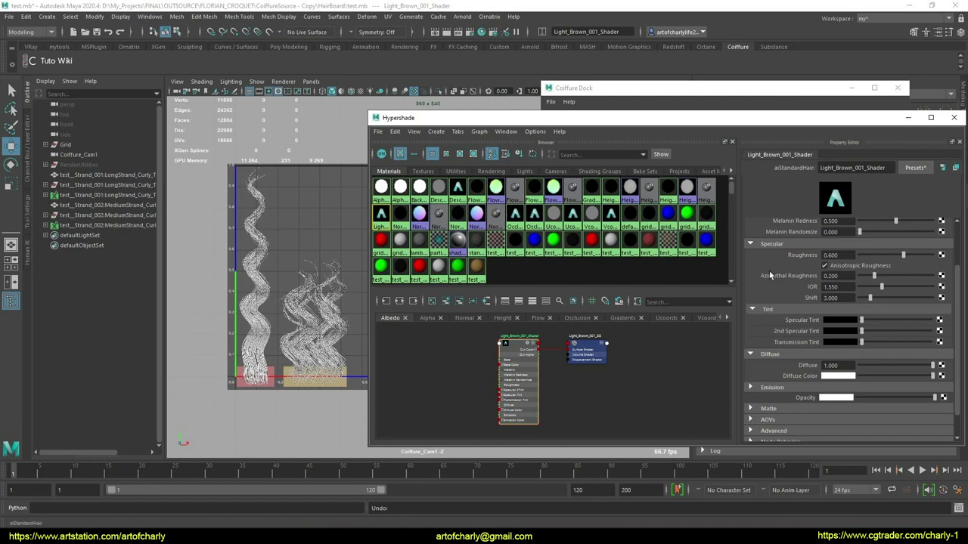
pyautogui.scroll(2, 782, 296)
pyautogui.scroll(-2, 771, 302)
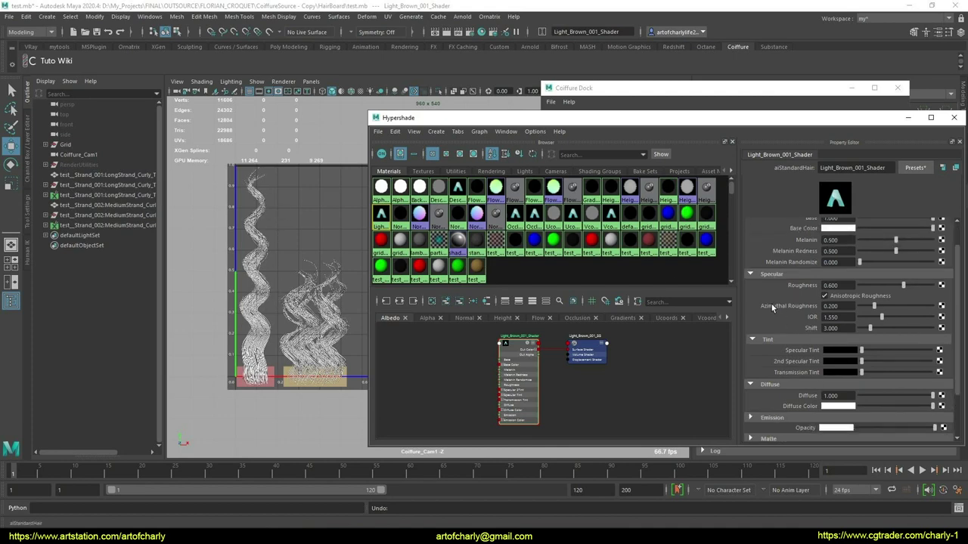
pyautogui.moveTo(892, 241); pyautogui.dragTo(854, 241)
# Connect a ramp texture to Diffuse Color and make its root entry red
pyautogui.click(941, 407)
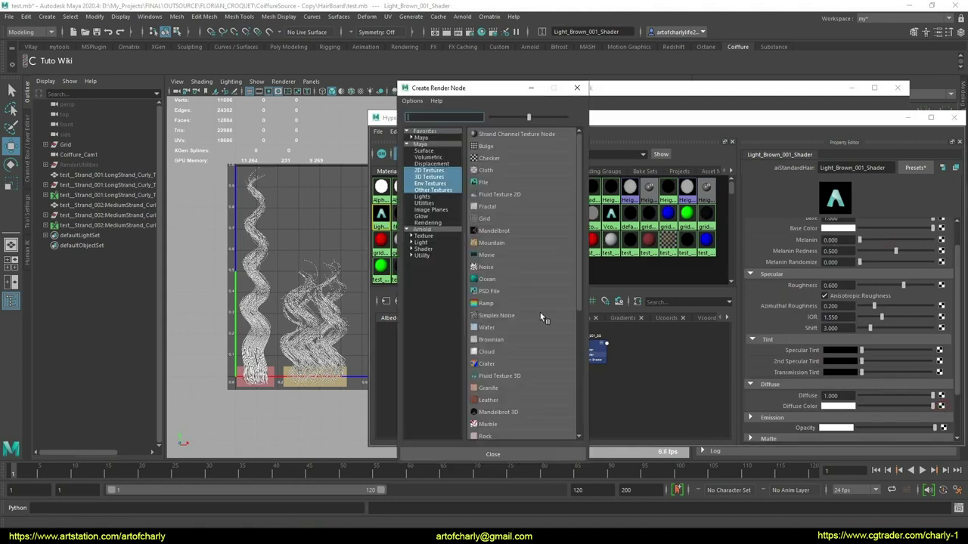
pyautogui.click(490, 309)
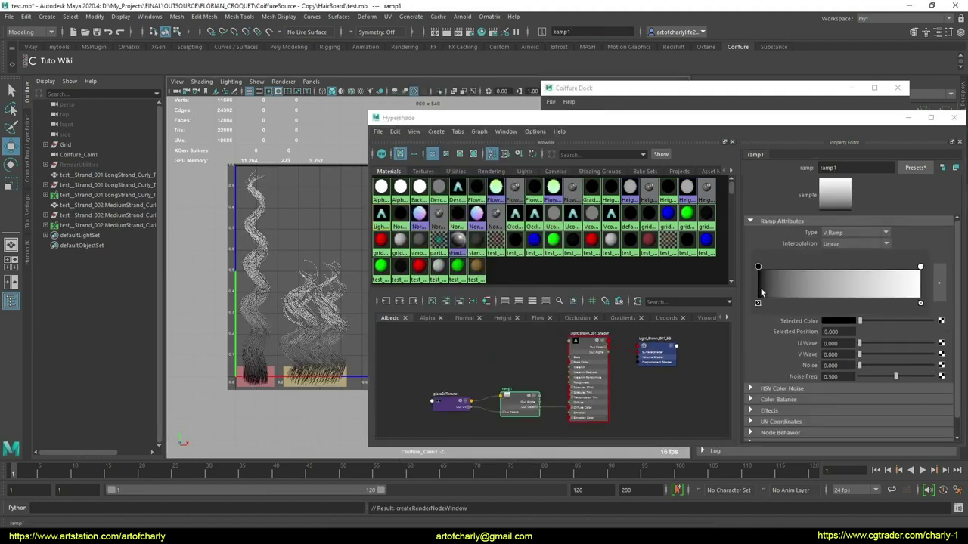
pyautogui.scroll(-1, 788, 340)
pyautogui.scroll(1, 788, 341)
pyautogui.moveTo(763, 269)
pyautogui.mouseDown()
pyautogui.moveTo(795, 270)
pyautogui.moveTo(771, 266)
pyautogui.mouseUp()
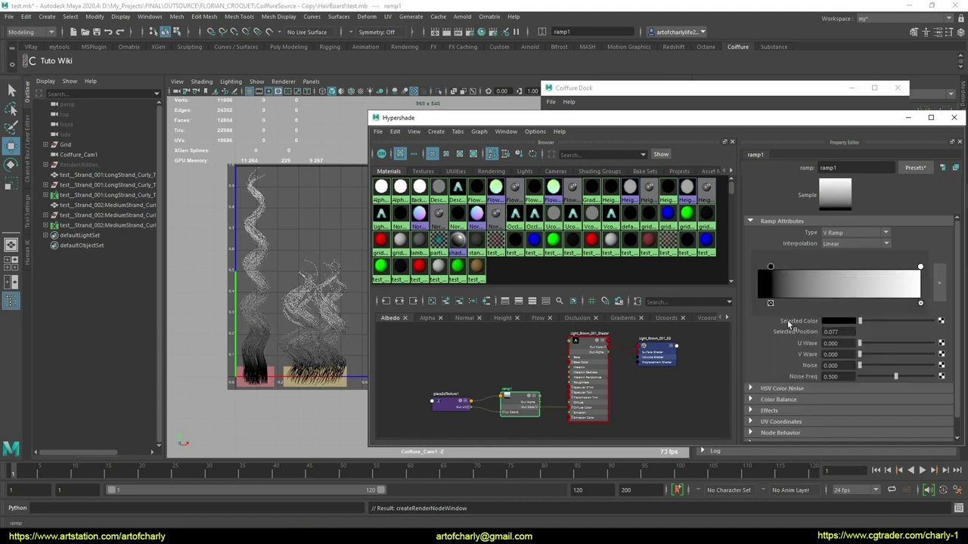
pyautogui.click(838, 324)
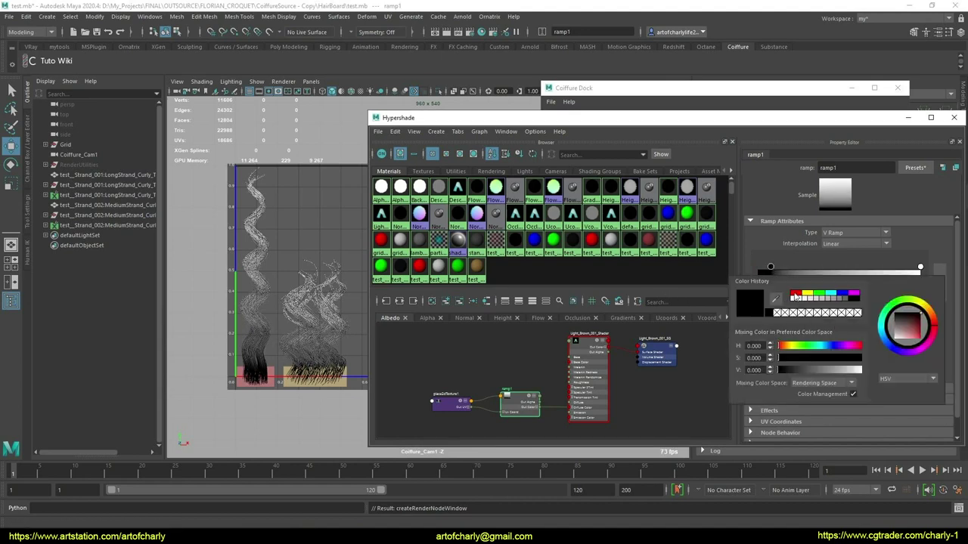
pyautogui.click(795, 297)
# Make the ramp's tip end yellow and move the red entry to 0.136
pyautogui.click(919, 268)
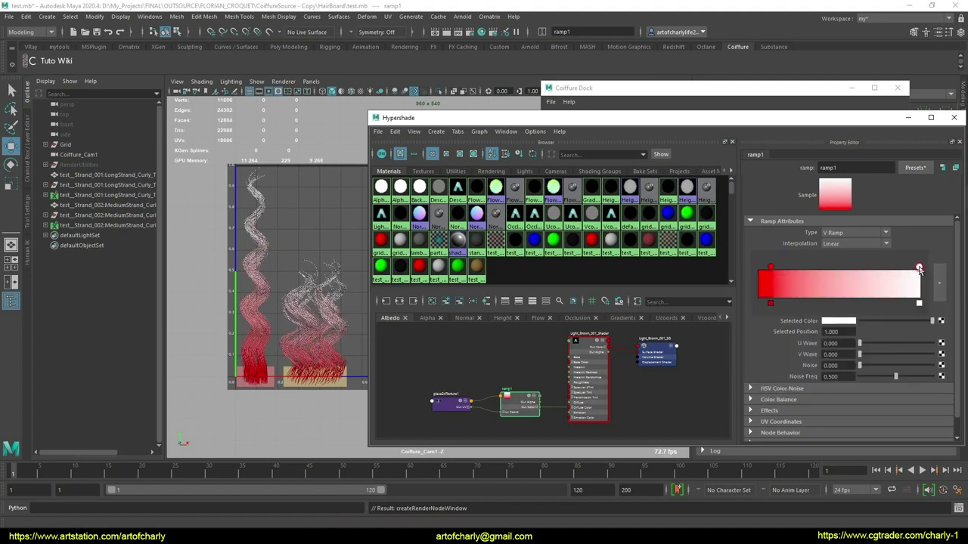
pyautogui.click(844, 321)
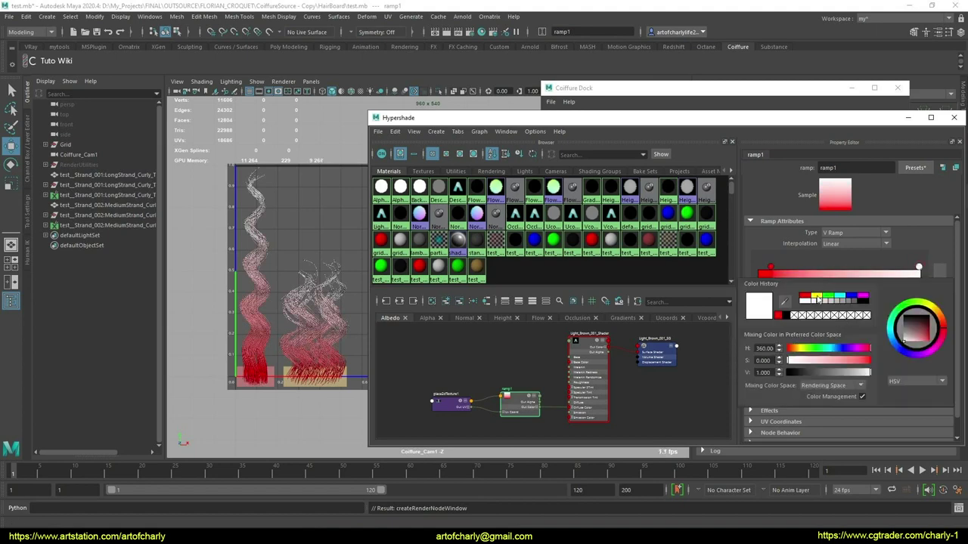
pyautogui.click(817, 297)
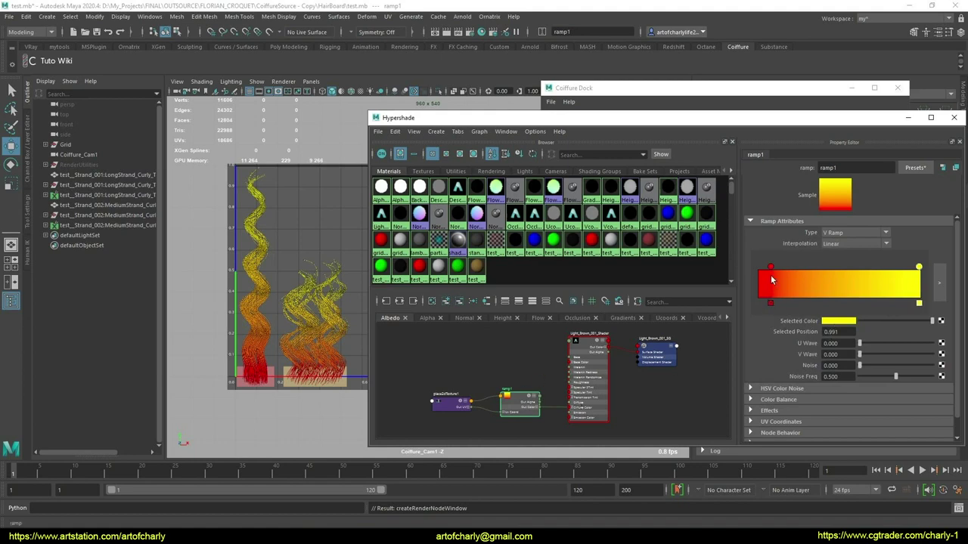
pyautogui.moveTo(771, 266); pyautogui.dragTo(780, 266)
pyautogui.click(639, 394)
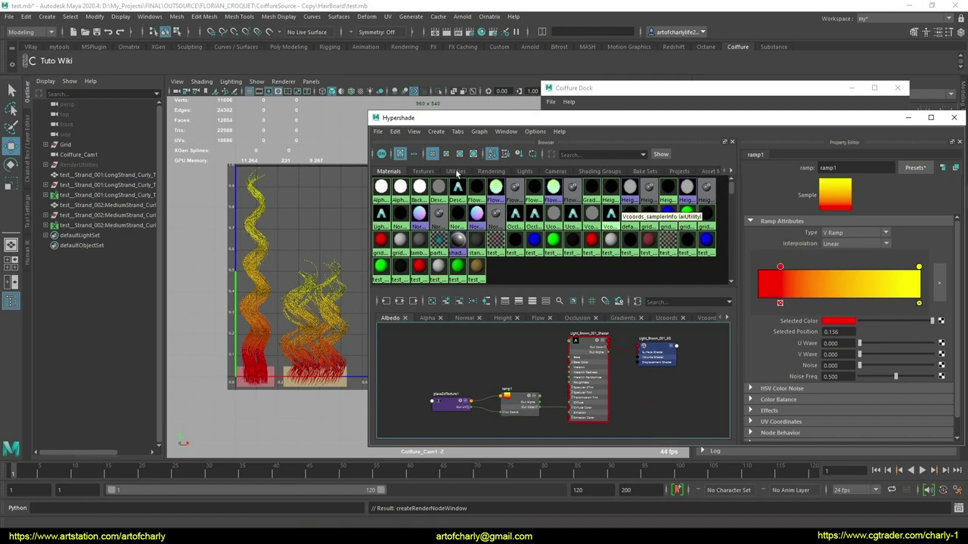
pyautogui.moveTo(855, 122); pyautogui.dragTo(552, 120)
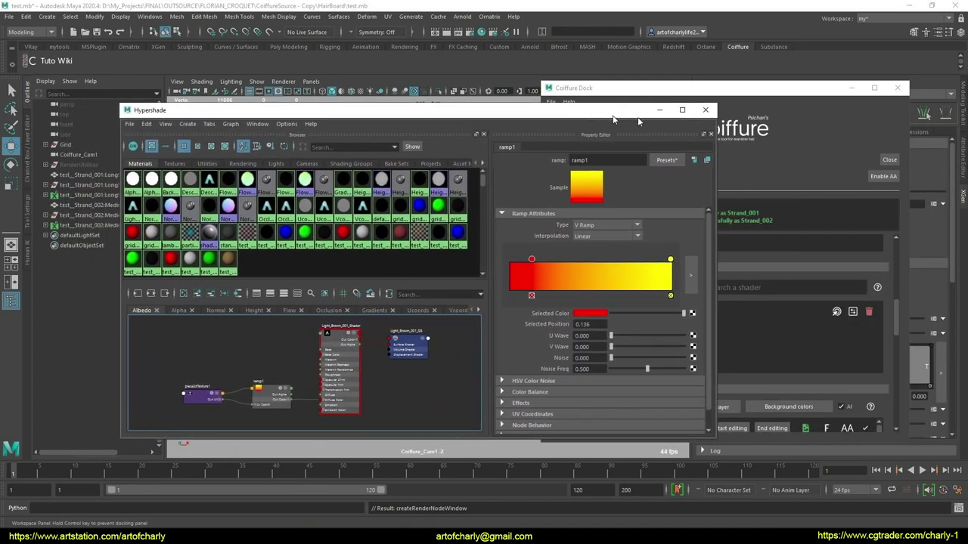
# Minimise the Hypershade and scroll the Coiffure dock down to the Arnold bake manager
pyautogui.moveTo(552, 119); pyautogui.dragTo(740, 125)
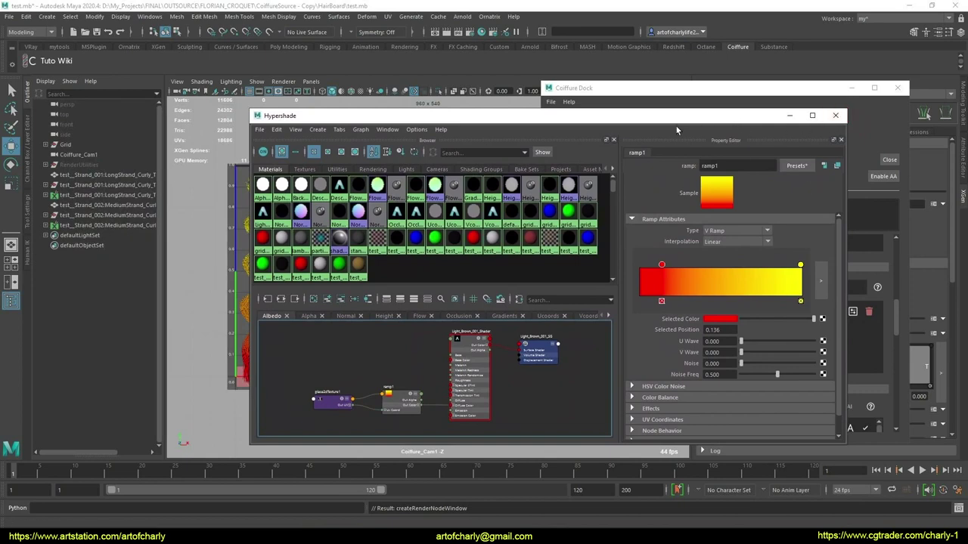
pyautogui.click(789, 116)
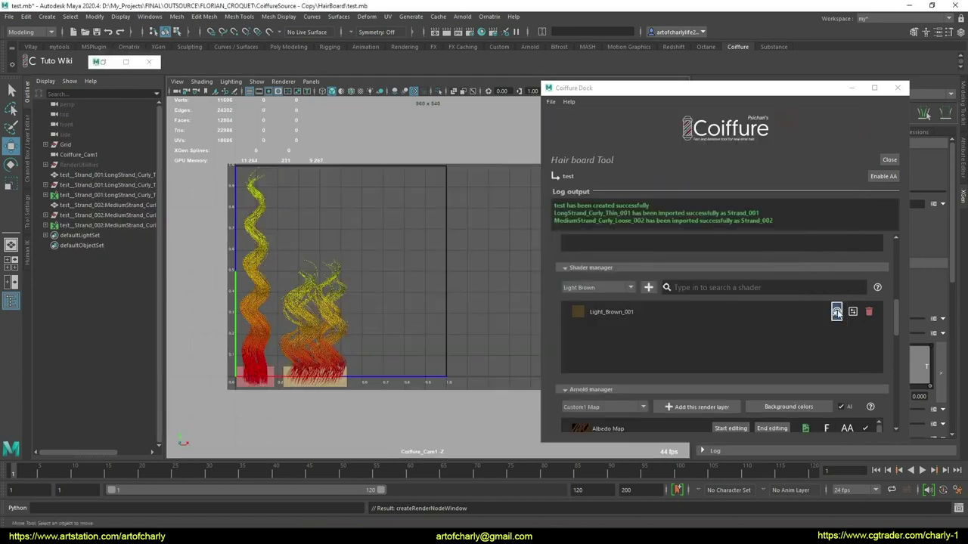
pyautogui.moveTo(892, 326); pyautogui.dragTo(896, 333)
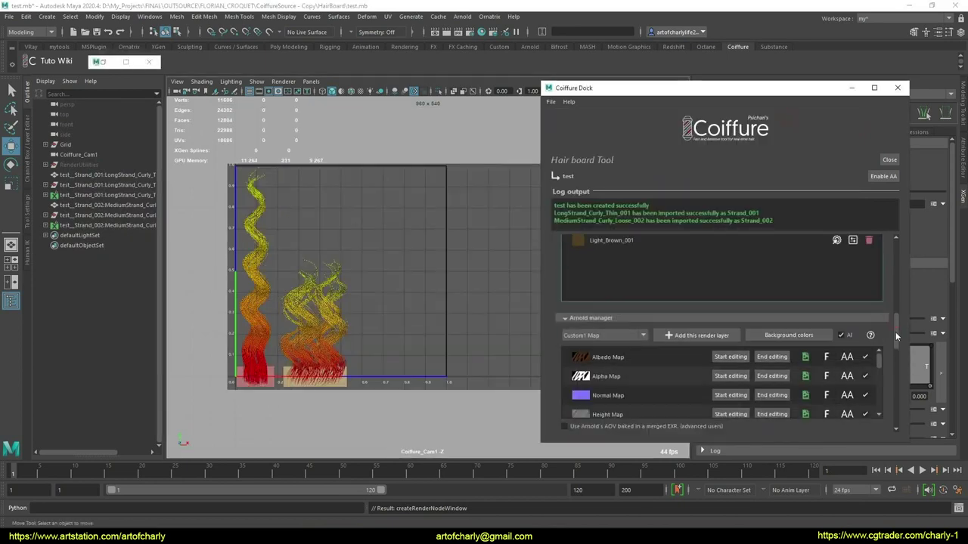
pyautogui.click(728, 357)
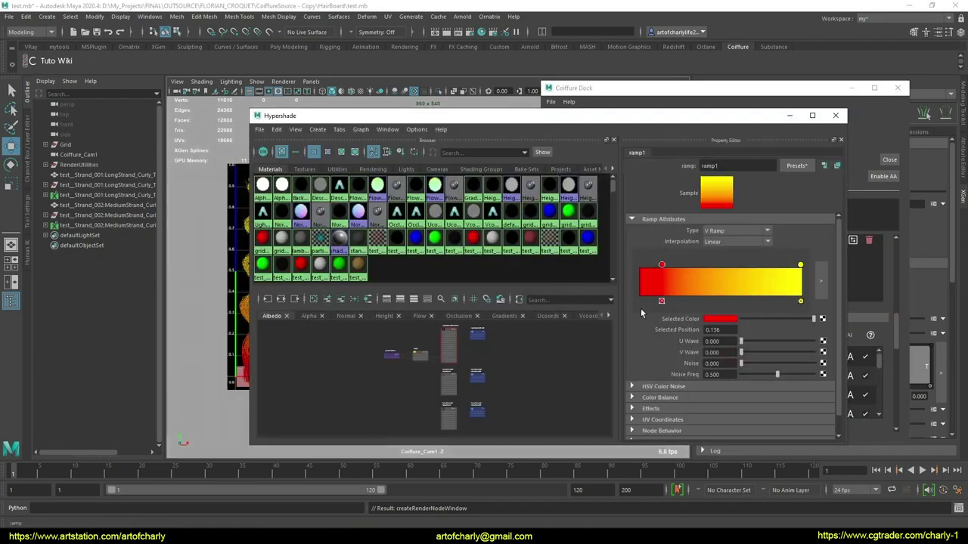
pyautogui.moveTo(676, 119)
pyautogui.mouseDown()
pyautogui.moveTo(481, 121)
pyautogui.moveTo(477, 137)
pyautogui.mouseUp()
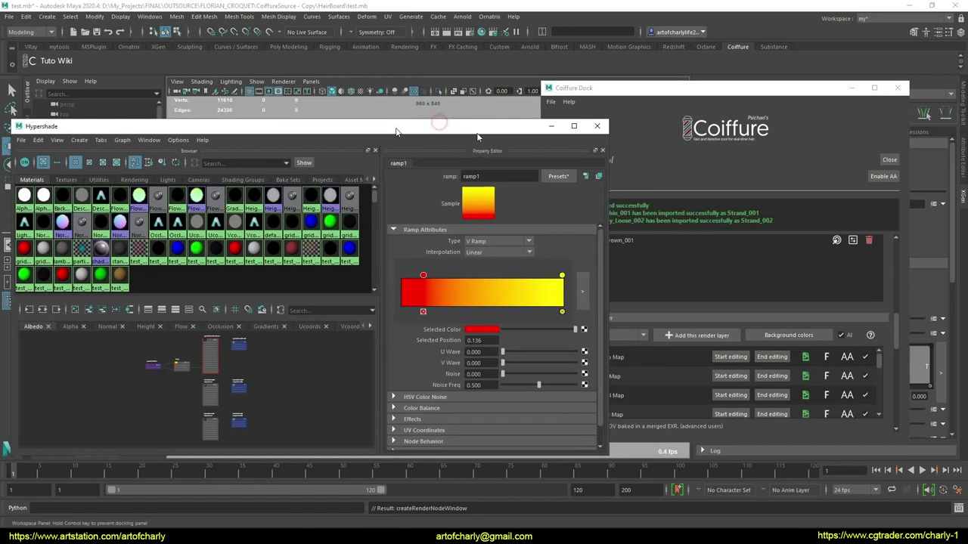
pyautogui.click(551, 126)
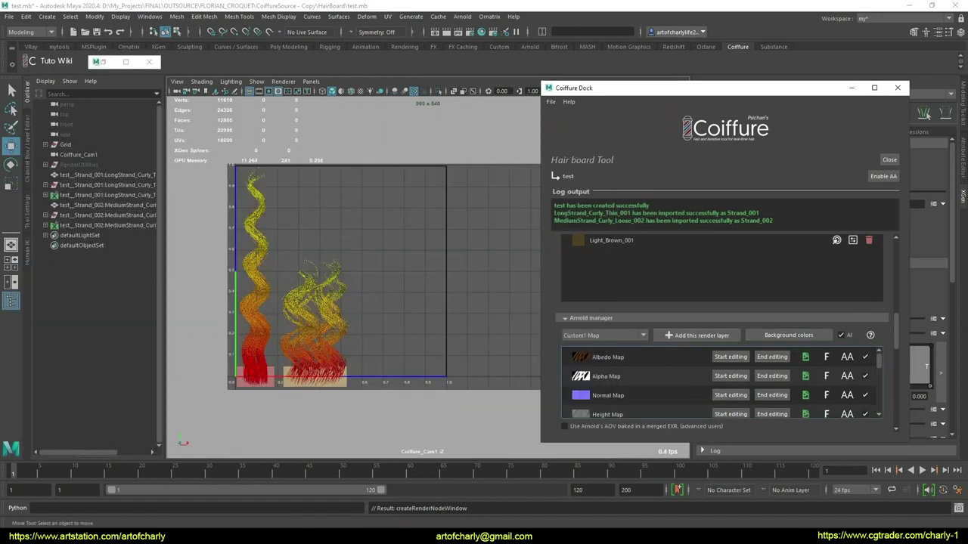
pyautogui.moveTo(897, 342); pyautogui.dragTo(897, 346)
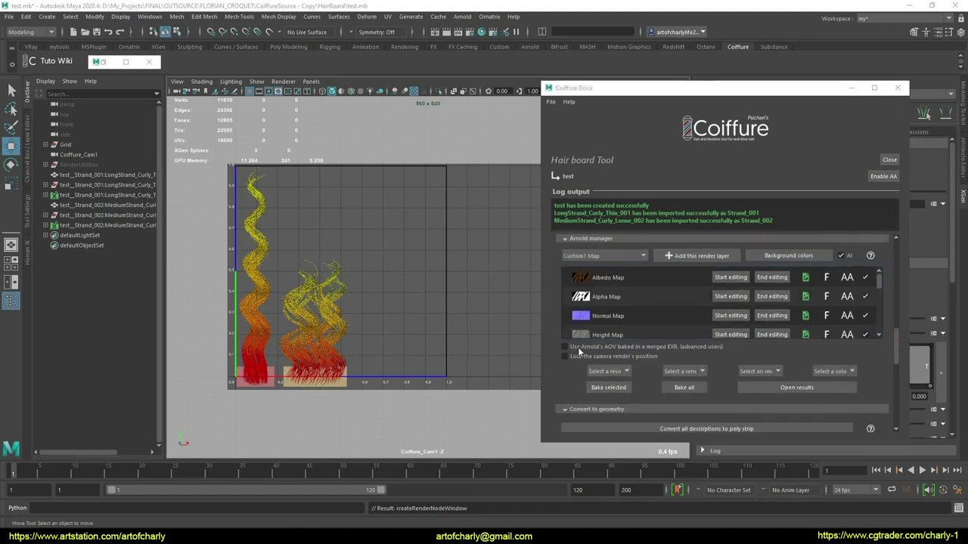
# Choose 2K x 1K bake resolution and Low bake quality in the Coiffure dock
pyautogui.moveTo(897, 335); pyautogui.dragTo(899, 347)
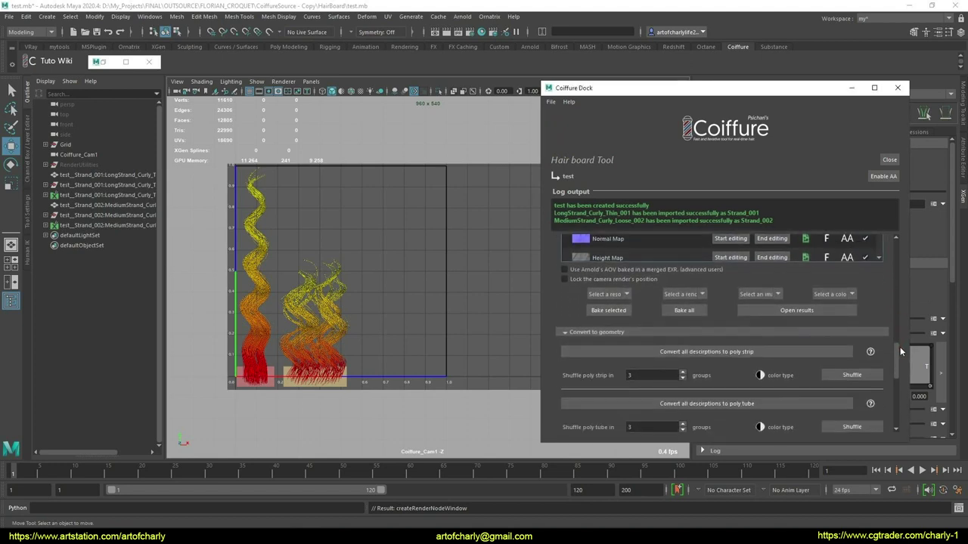
pyautogui.click(625, 295)
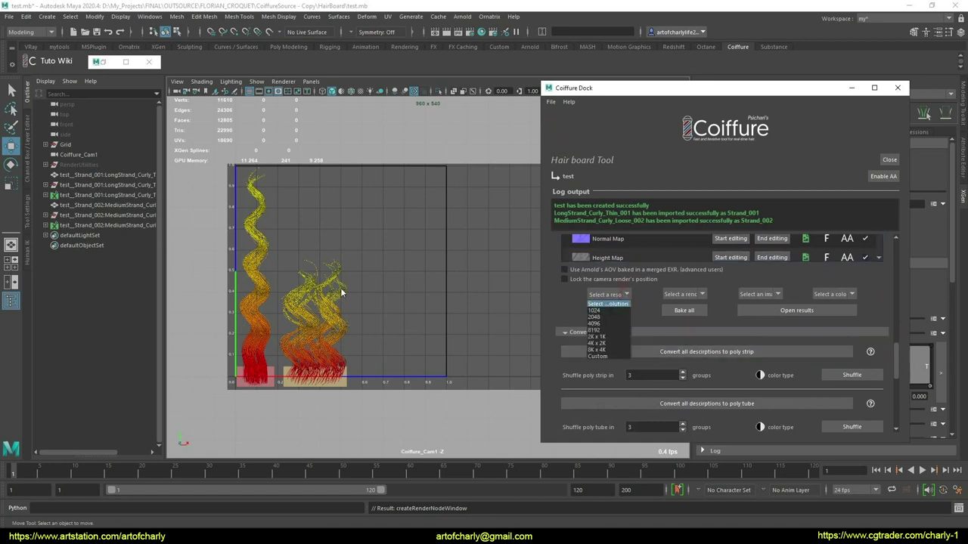
pyautogui.click(613, 338)
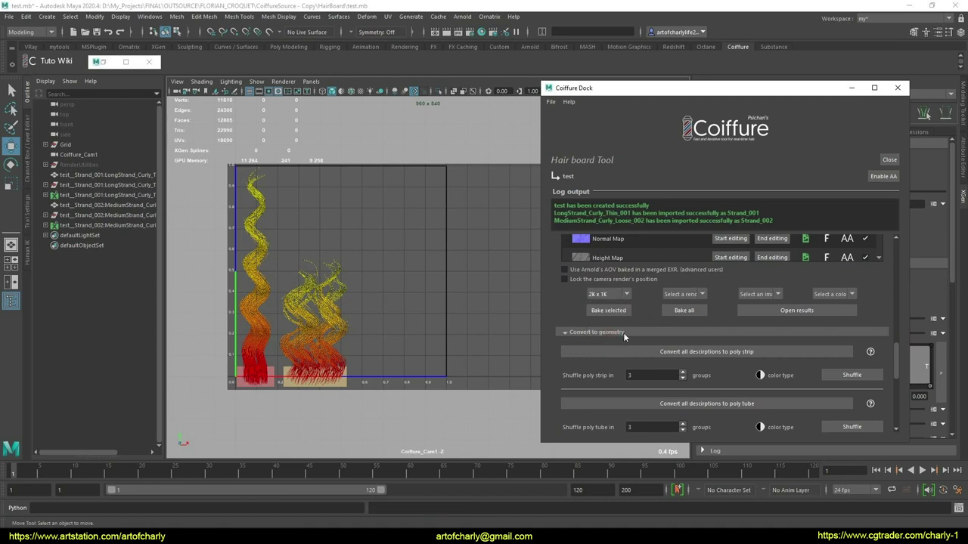
pyautogui.click(701, 295)
pyautogui.click(674, 311)
# In Render Settings, keep Arnold as renderer and set the render device to GPU
pyautogui.click(458, 31)
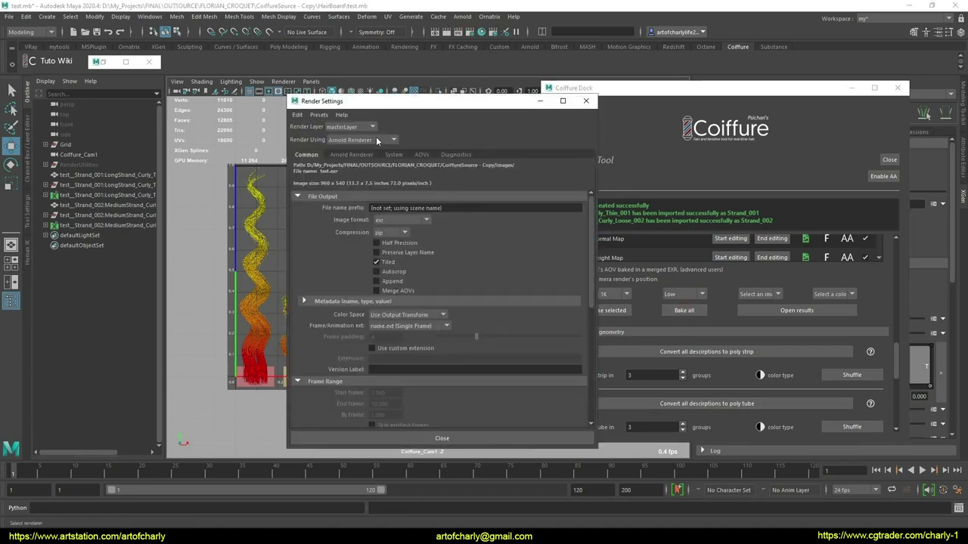
pyautogui.click(377, 140)
pyautogui.click(405, 129)
pyautogui.click(393, 154)
pyautogui.click(386, 178)
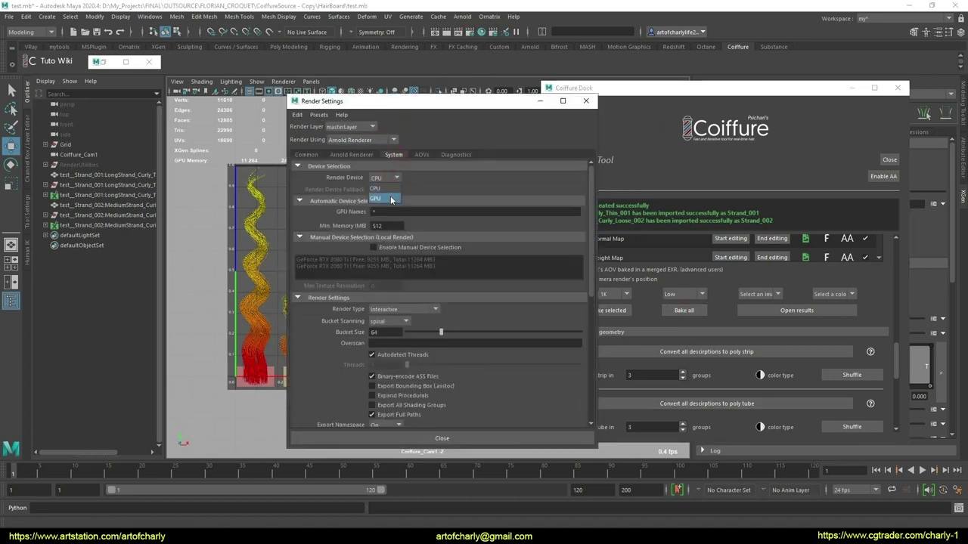
pyautogui.click(391, 200)
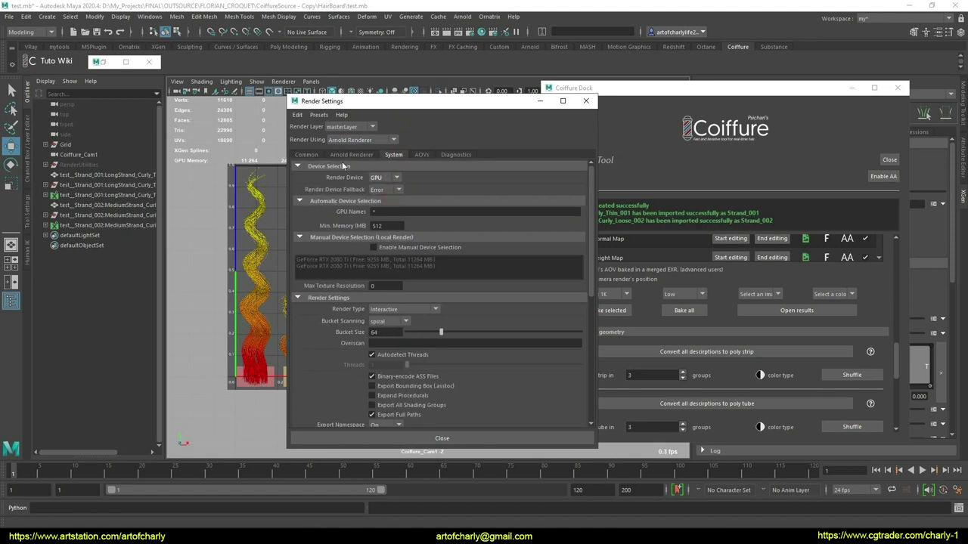
# Set Camera (AA) to 4, enable adaptive sampling with Max Camera (AA) 8, and close
pyautogui.click(360, 156)
pyautogui.click(333, 286)
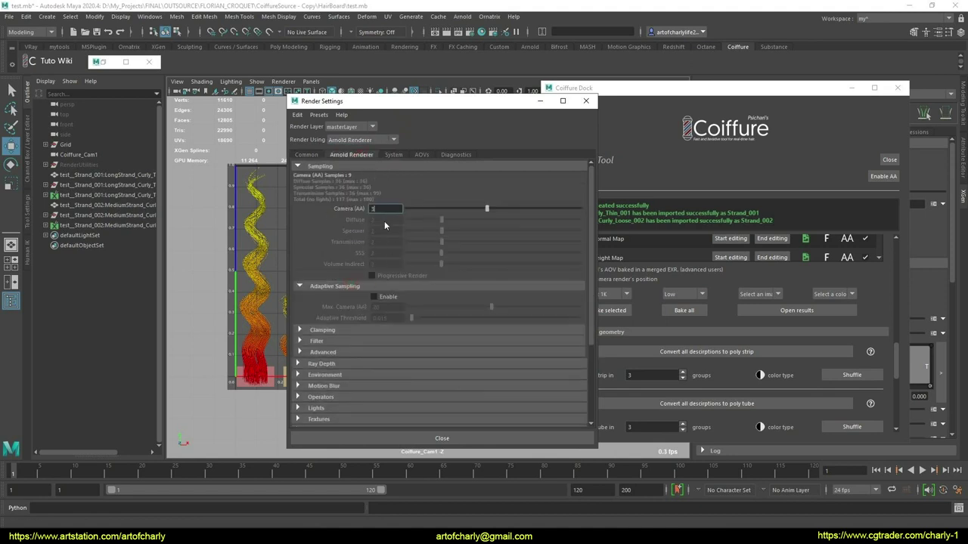
pyautogui.write('4')
pyautogui.press('Return')
pyautogui.click(373, 296)
pyautogui.click(386, 307)
pyautogui.write('8')
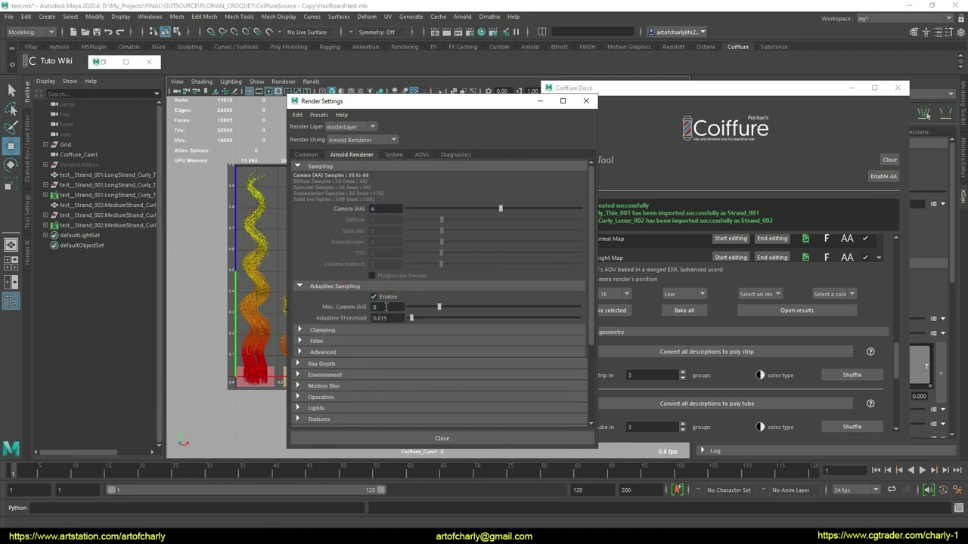
pyautogui.press('Return')
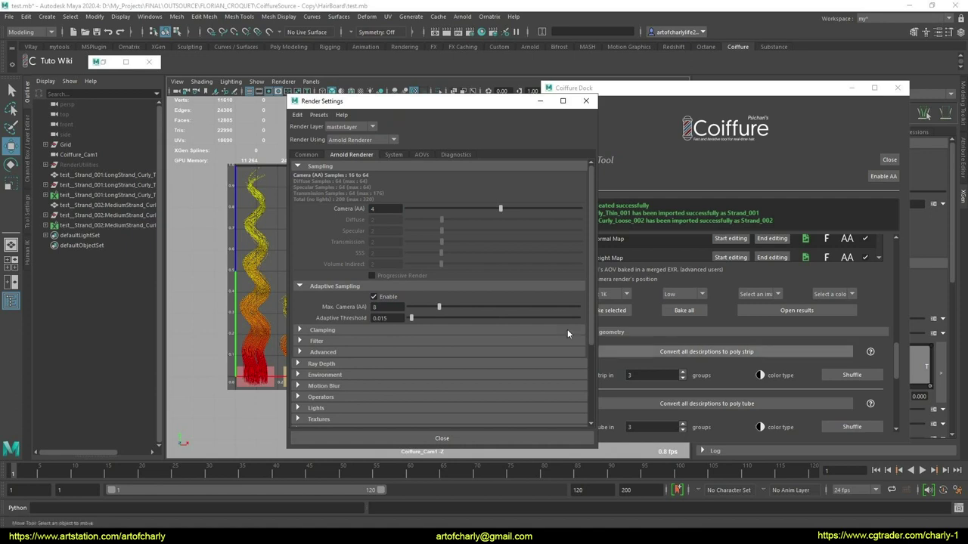
pyautogui.click(438, 439)
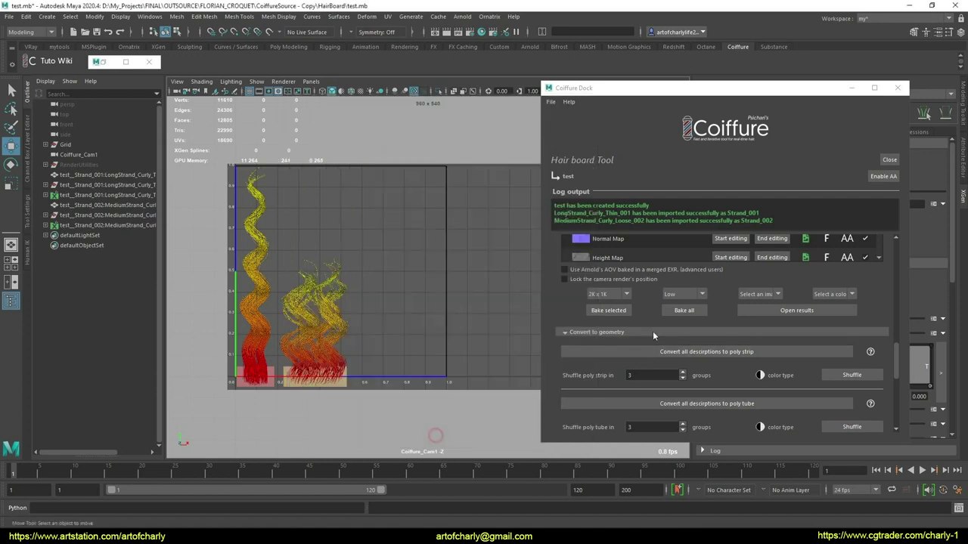
# Bake the hair board maps as jpeg images in Raw colour space
pyautogui.click(776, 295)
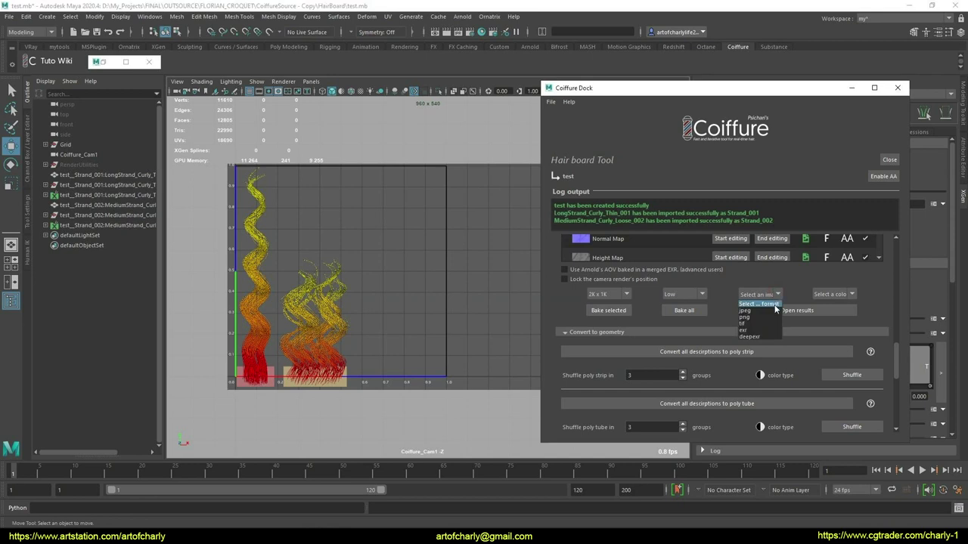
pyautogui.click(771, 310)
pyautogui.click(850, 295)
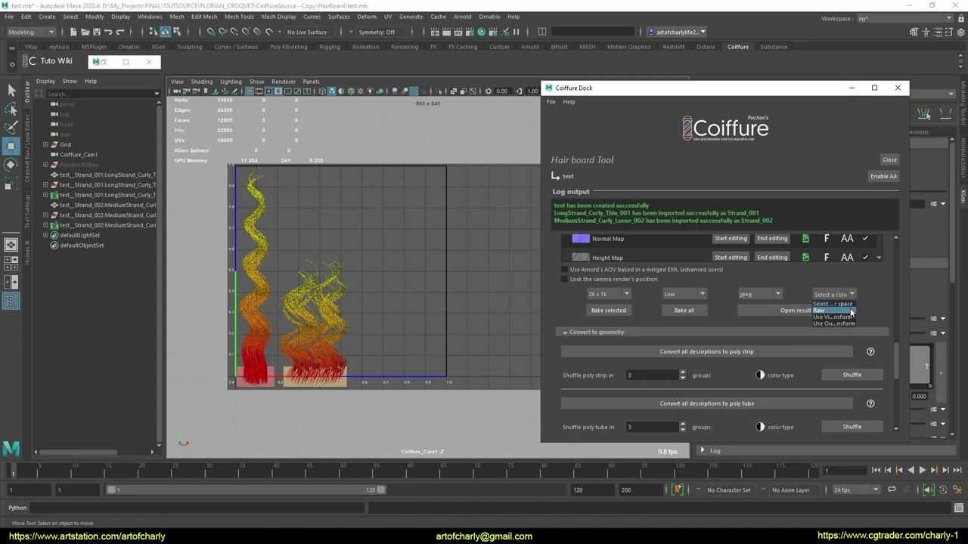
pyautogui.click(851, 312)
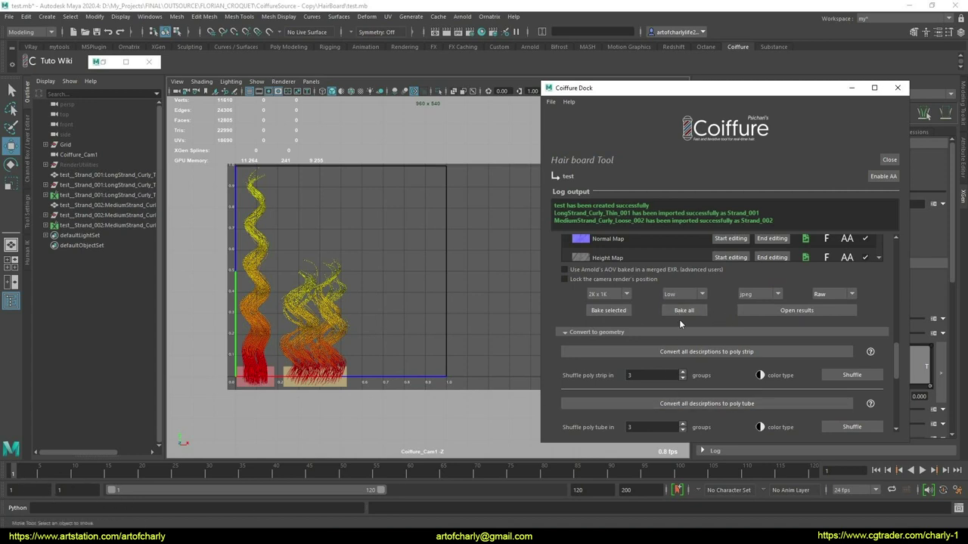
pyautogui.click(615, 310)
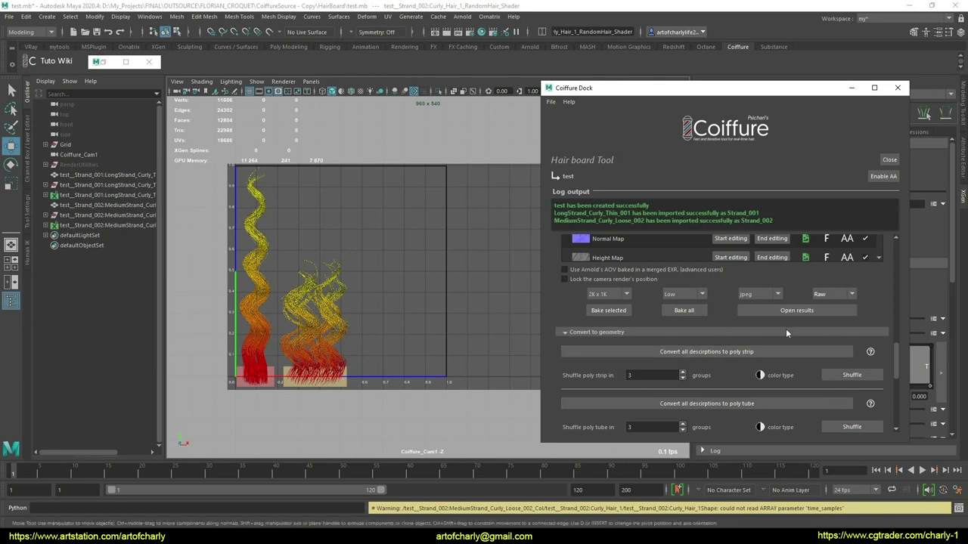
# Maximise the File Explorer window showing the RENDER\test folder of baked maps
pyautogui.moveTo(820, 312); pyautogui.dragTo(802, 322)
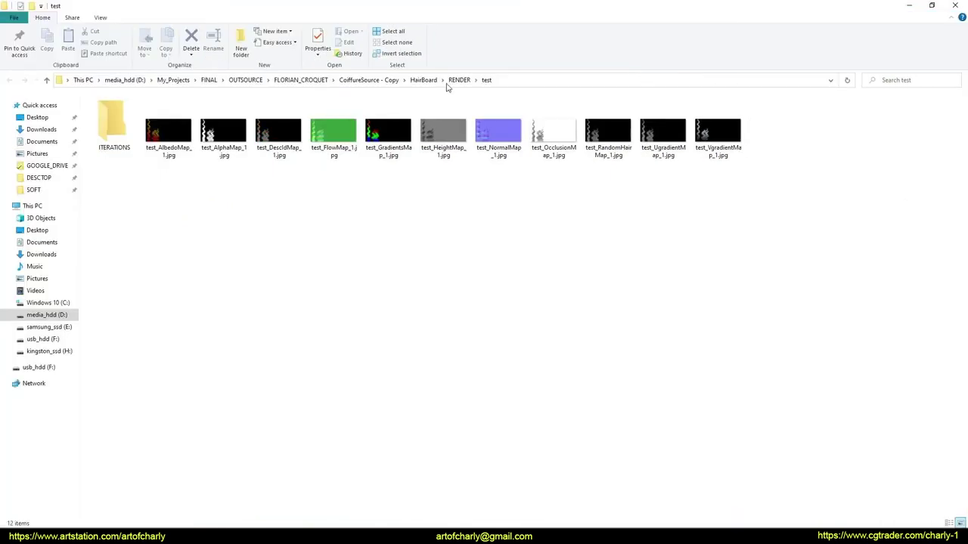
pyautogui.click(870, 7)
# Open test_AlbedoMap_1.jpg and step through the alpha, DescId, flow, gradients, height and normal maps
pyautogui.doubleClick(167, 130)
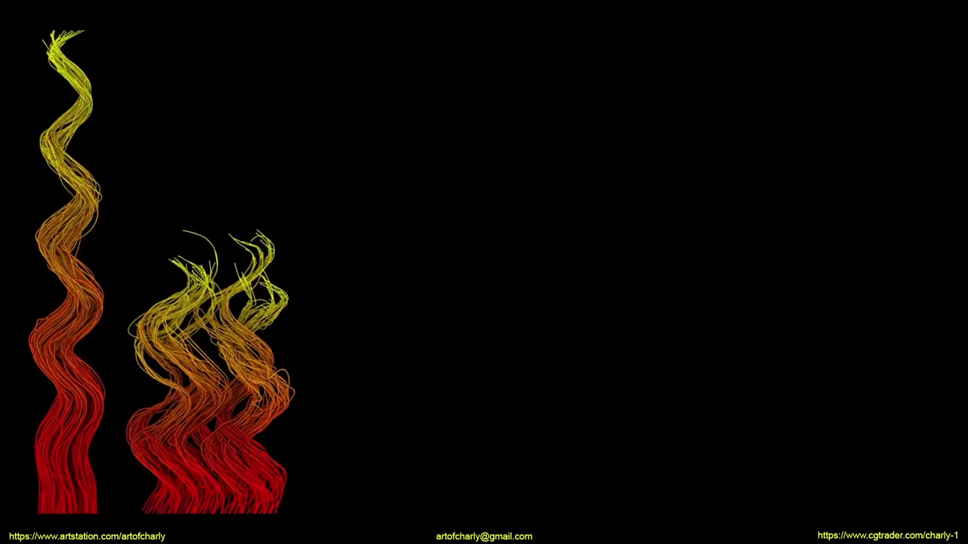
pyautogui.press('Right')
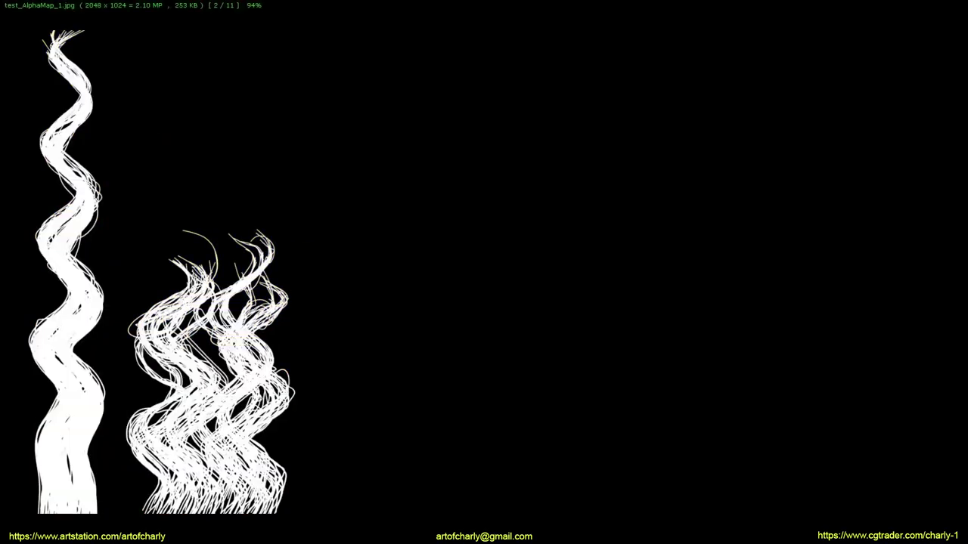
pyautogui.press('Right')
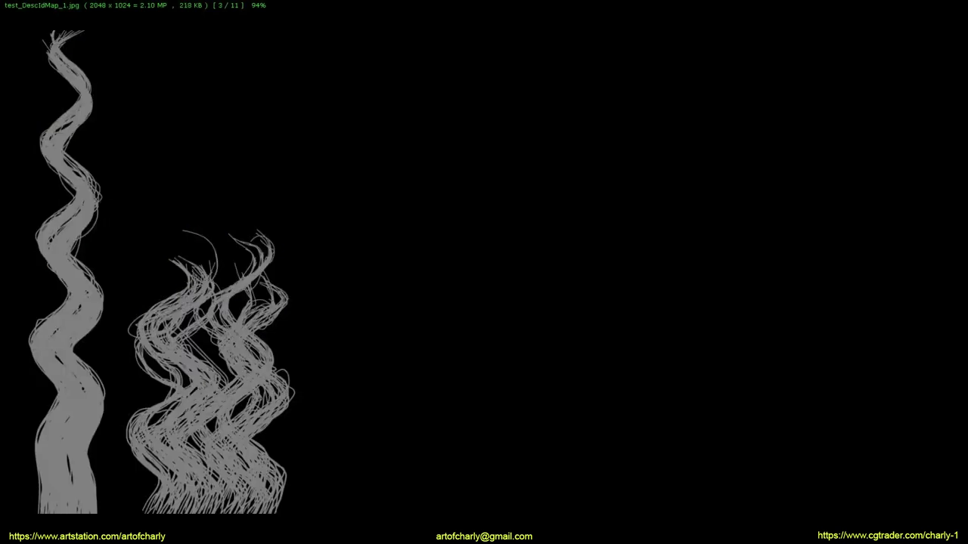
pyautogui.press('Right')
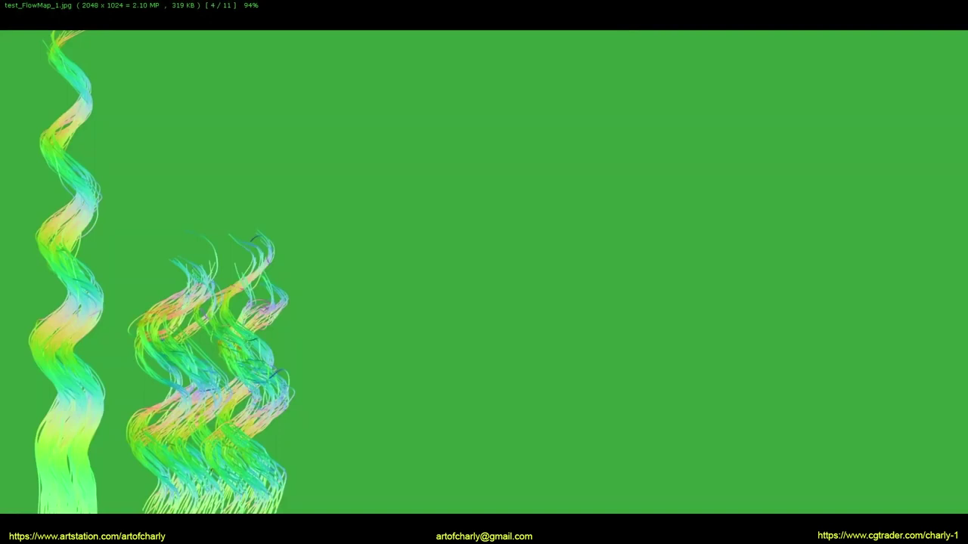
pyautogui.press('Right')
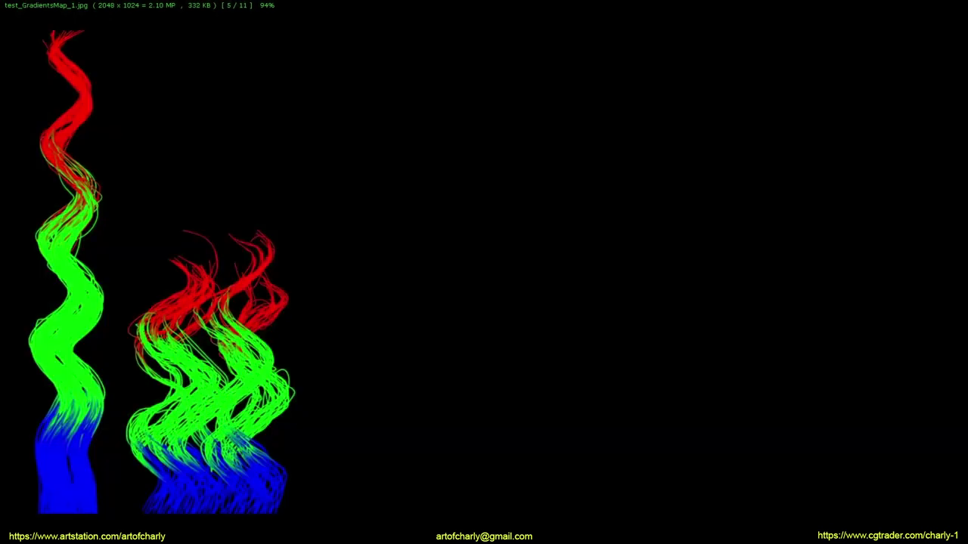
pyautogui.press('Right')
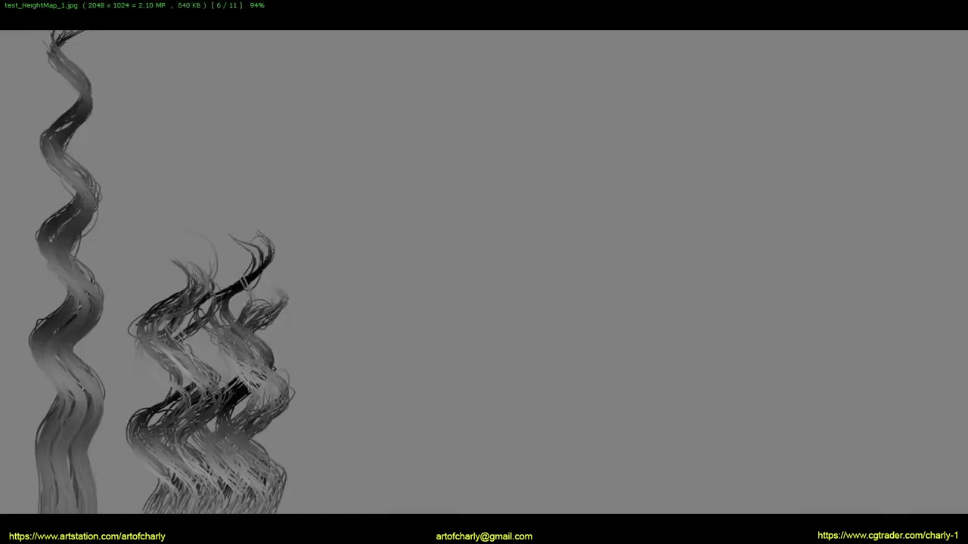
pyautogui.press('Right')
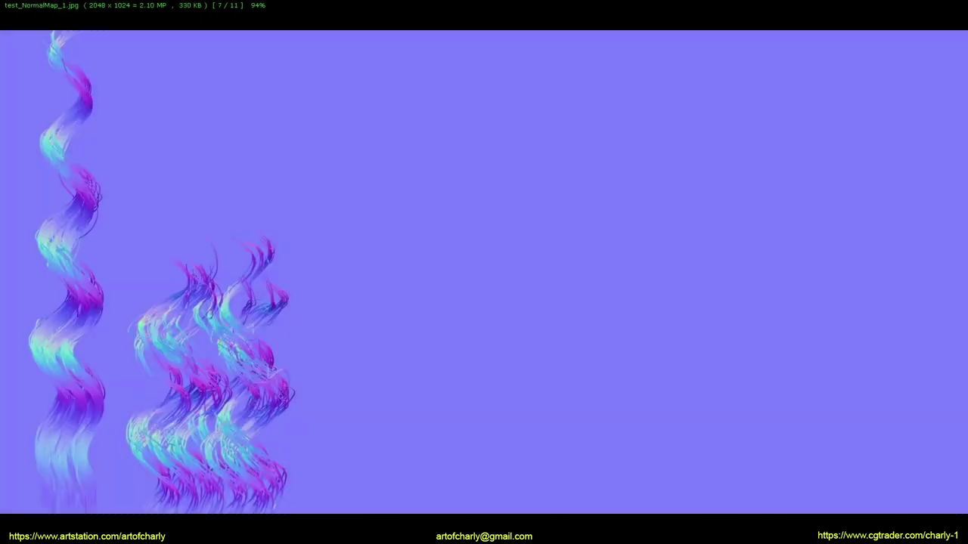
# Continue through the occlusion, random, U and V gradient maps, then close the viewer
pyautogui.press('Right')
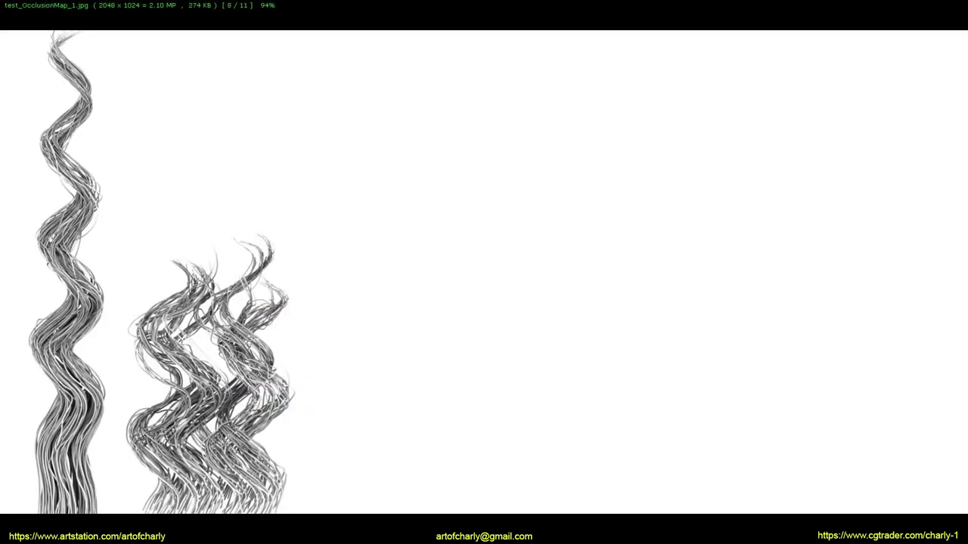
pyautogui.press('Right')
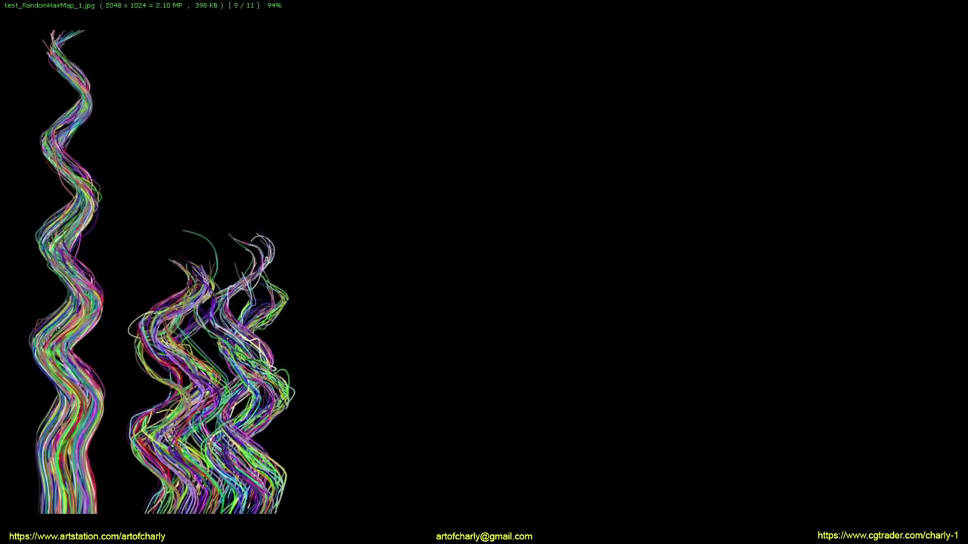
pyautogui.press('Right')
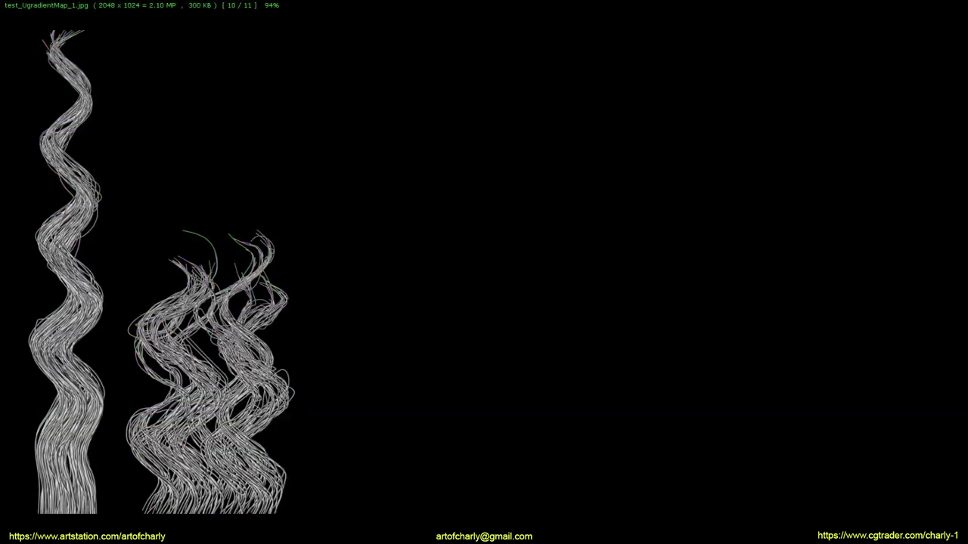
pyautogui.press('Right')
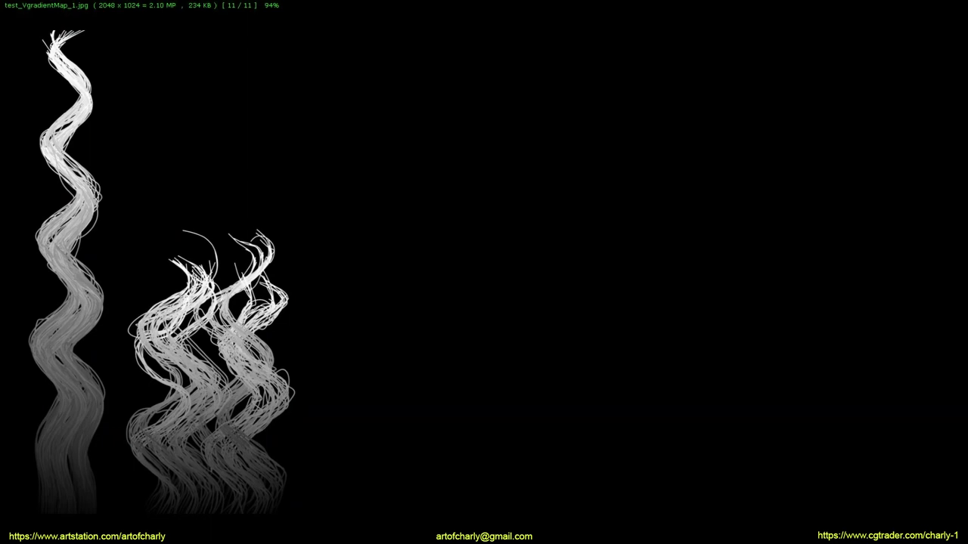
pyautogui.press('Right')
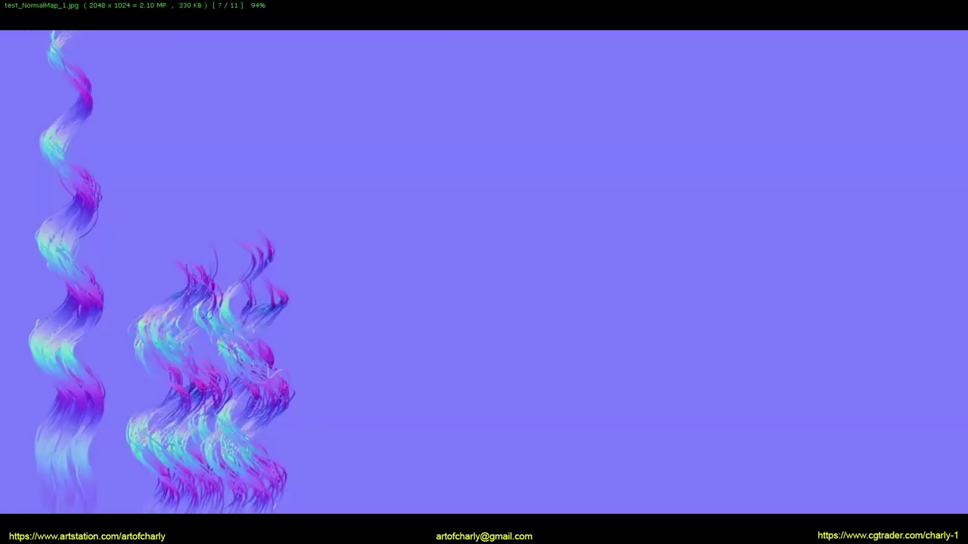
pyautogui.press('Right')
pyautogui.press('Right')
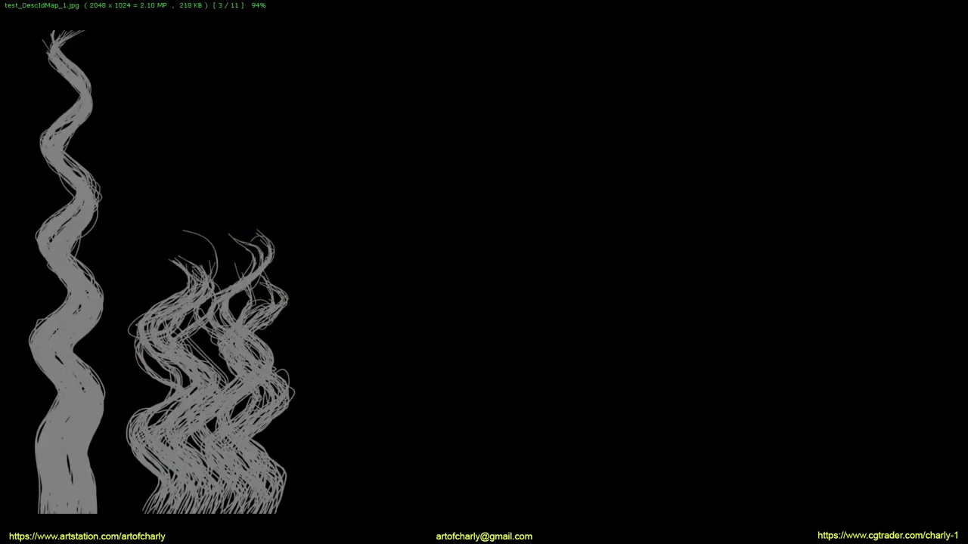
pyautogui.press('Escape')
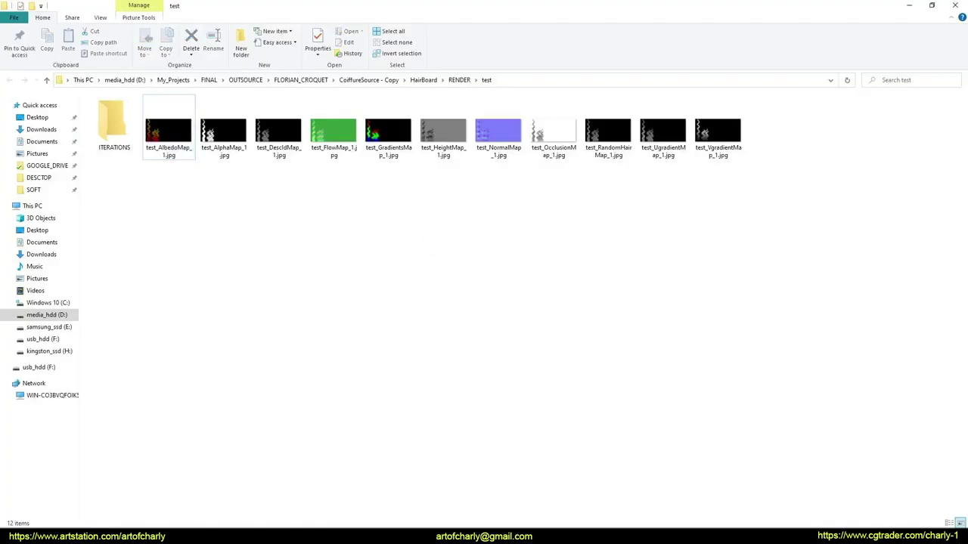
# Return to Maya and start editing the Desc Id Map from the Coiffure Arnold manager
pyautogui.click(388, 517)
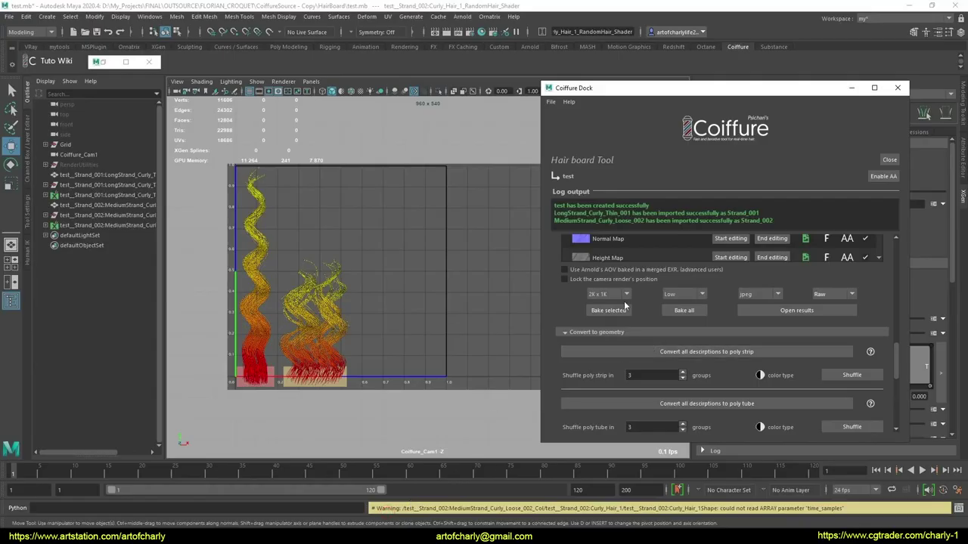
pyautogui.moveTo(897, 364)
pyautogui.mouseDown()
pyautogui.moveTo(898, 342)
pyautogui.moveTo(889, 356)
pyautogui.mouseUp()
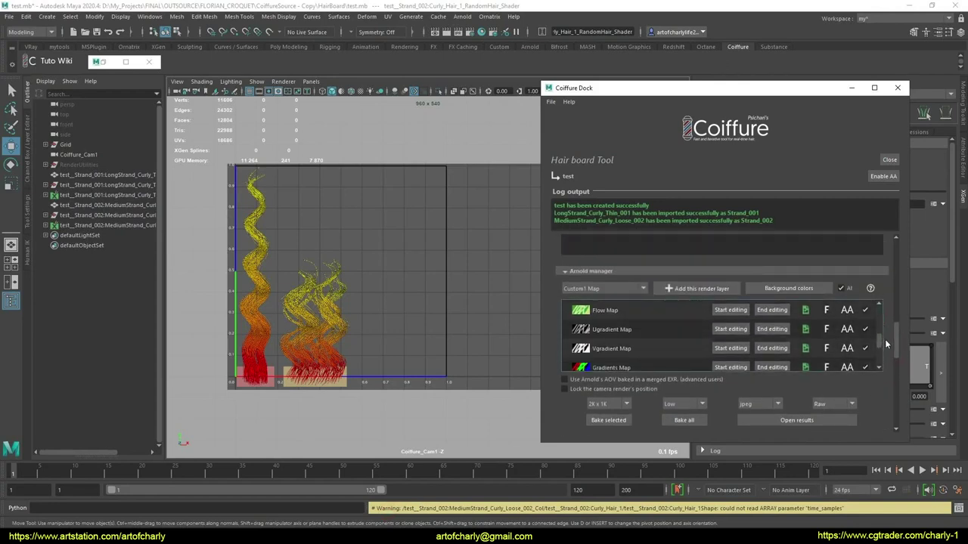
pyautogui.click(730, 349)
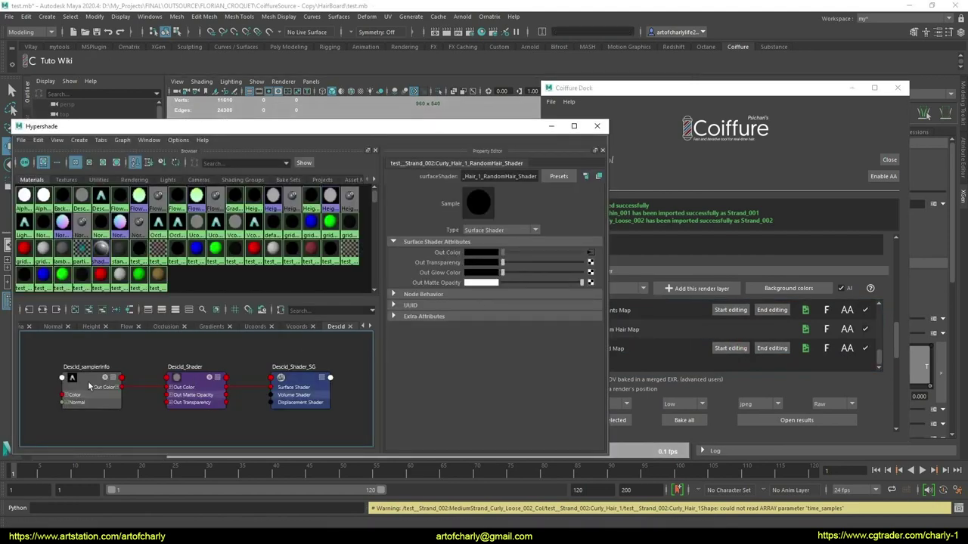
# Set DescId_samplerInfo's Color Mode to Object
pyautogui.click(92, 383)
pyautogui.click(487, 269)
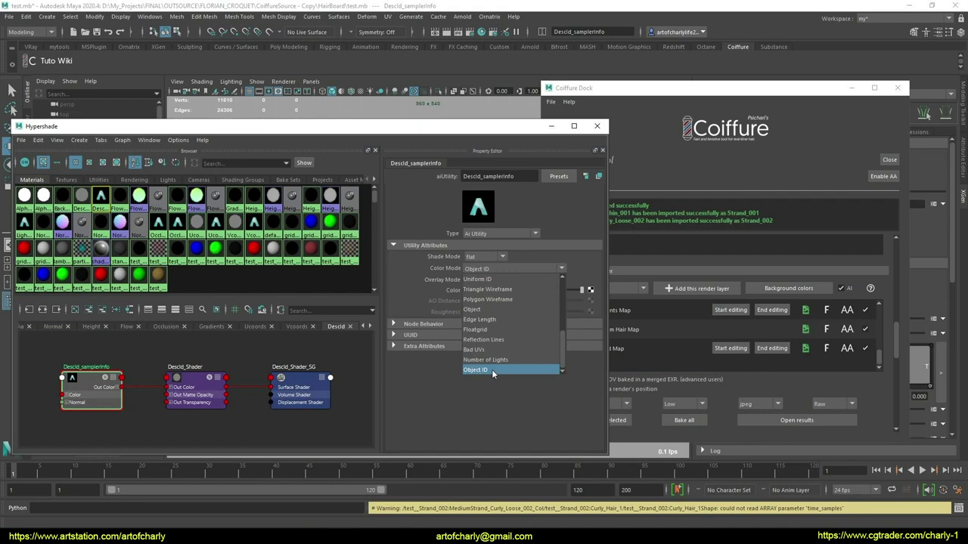
pyautogui.moveTo(561, 353)
pyautogui.mouseDown()
pyautogui.moveTo(563, 293)
pyautogui.moveTo(560, 360)
pyautogui.mouseUp()
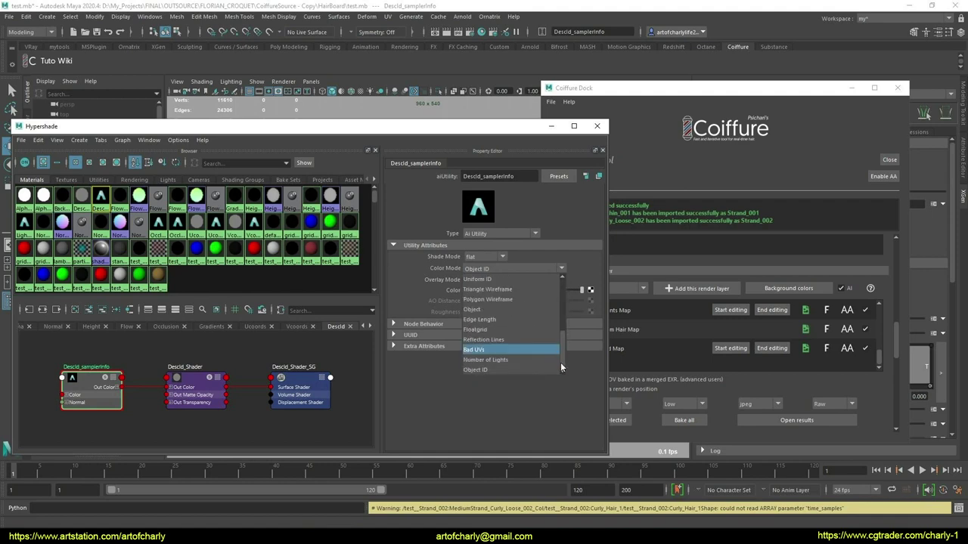
pyautogui.moveTo(560, 362); pyautogui.dragTo(561, 339)
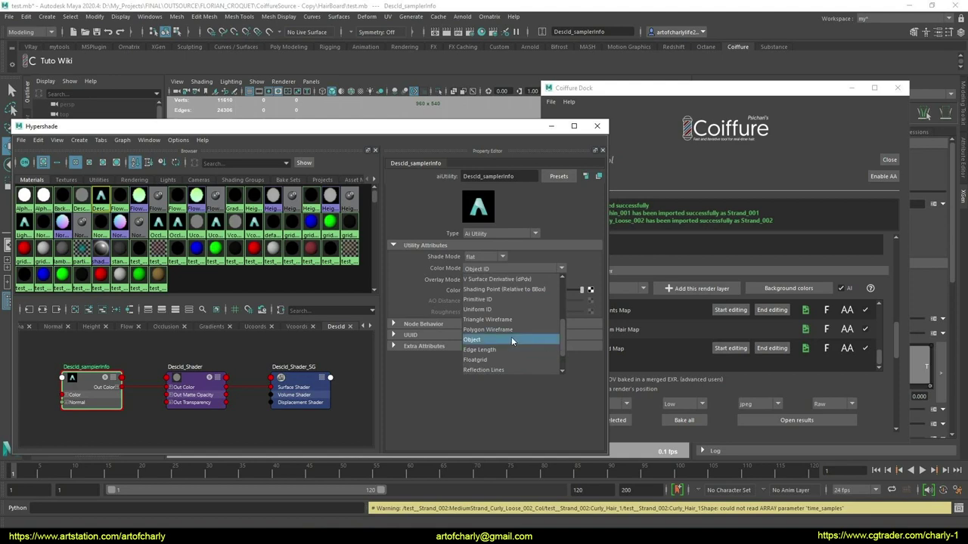
pyautogui.click(493, 341)
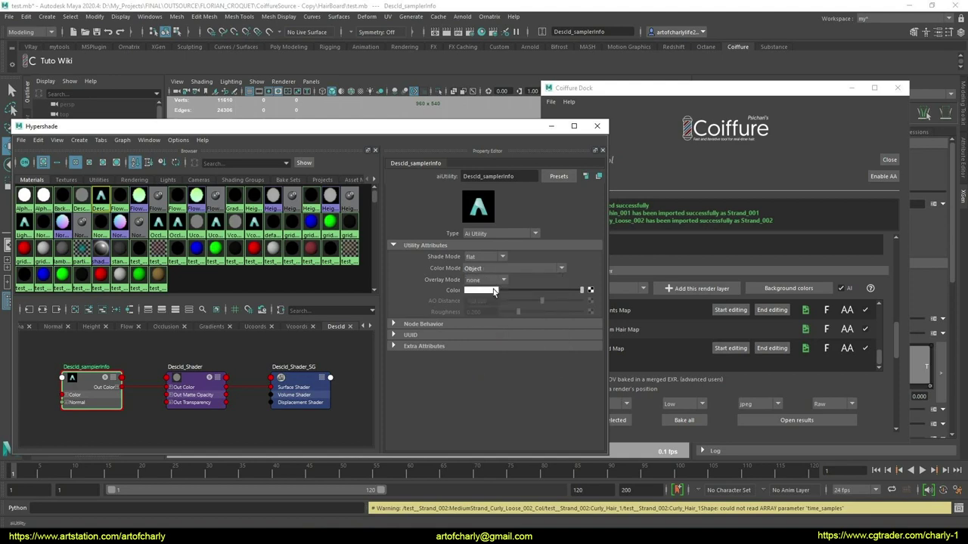
# Review the DescId_Shader and DescId_Shader_SG attributes, then close the Hypershade
pyautogui.click(200, 379)
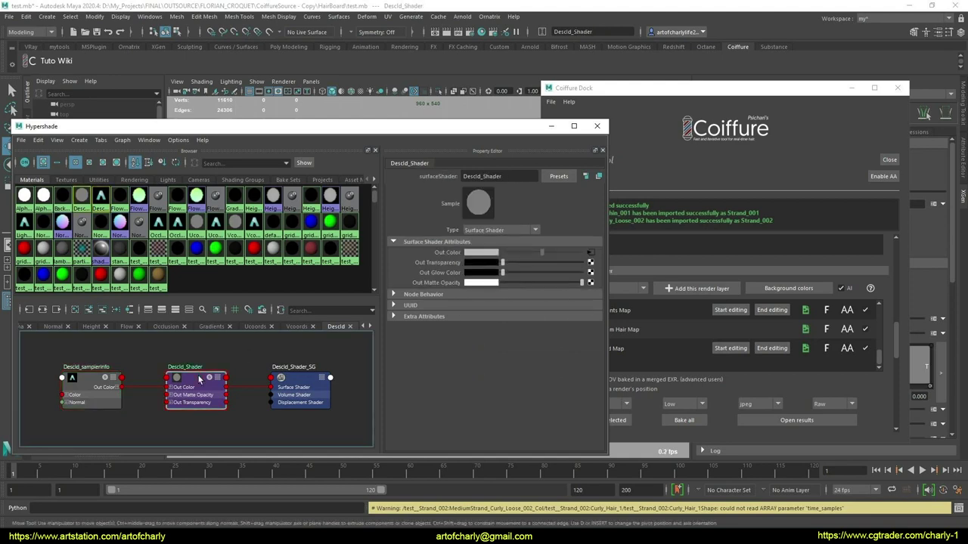
pyautogui.click(299, 382)
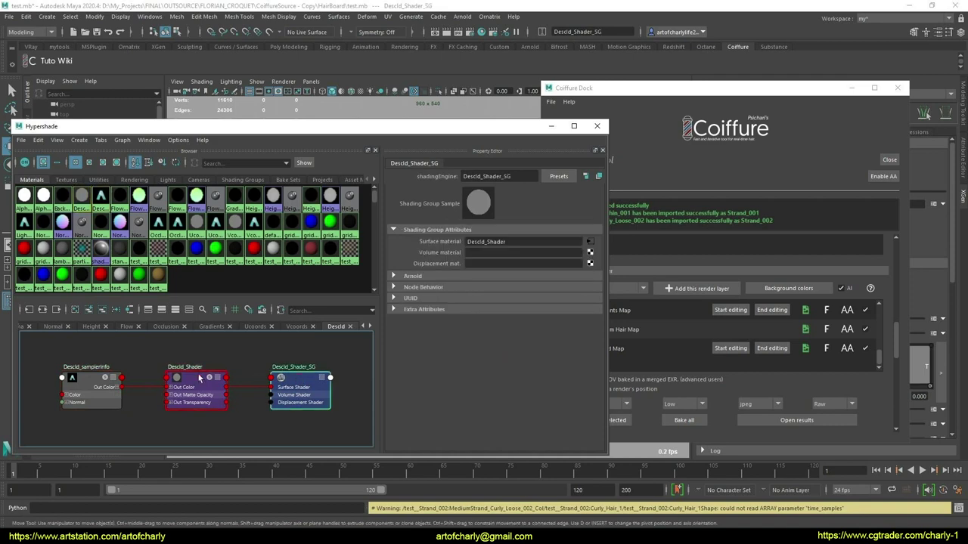
pyautogui.click(200, 378)
pyautogui.click(86, 384)
pyautogui.click(596, 125)
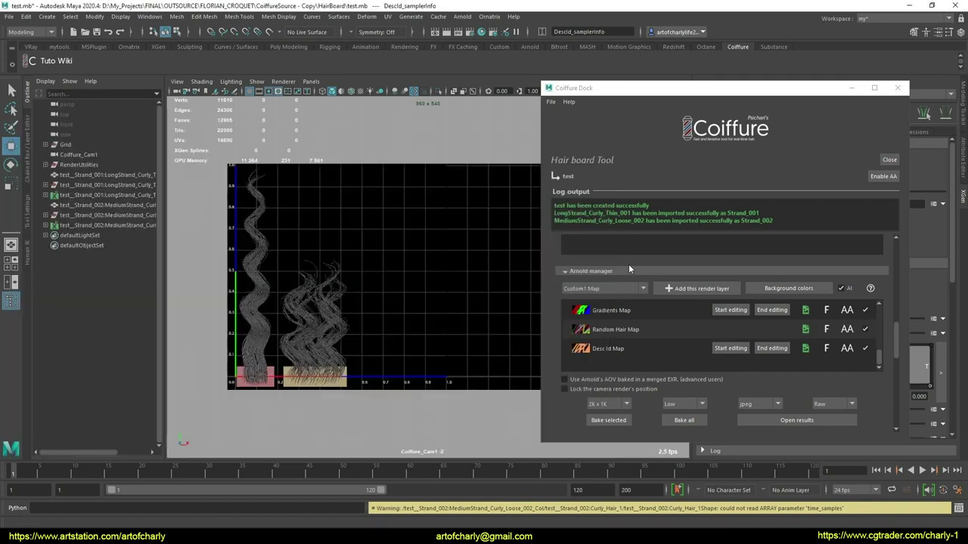
# End editing the Desc Id map and show the DescId network in the Hypershade
pyautogui.click(767, 348)
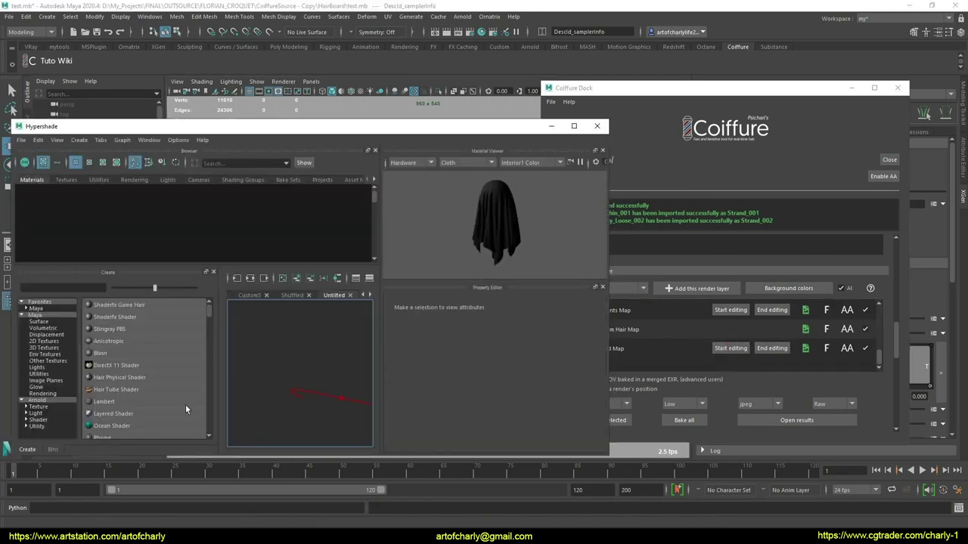
pyautogui.click(248, 357)
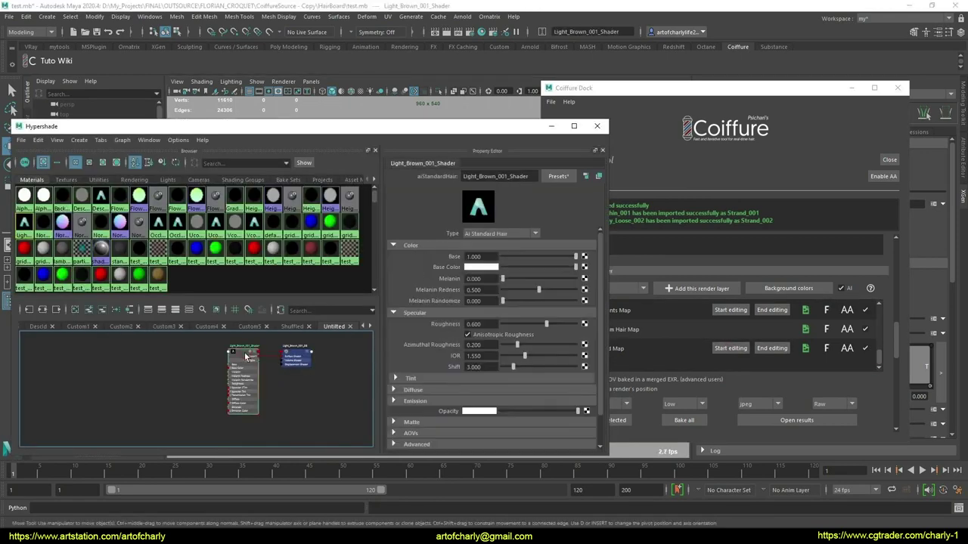
pyautogui.click(717, 352)
pyautogui.click(202, 385)
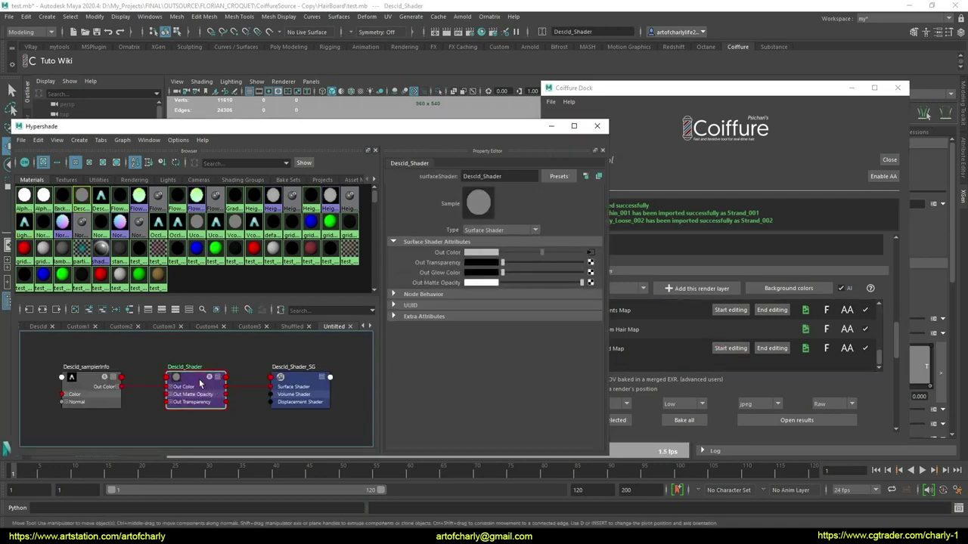
# Confirm DescId_samplerInfo's Color Mode stays Object and move the Hypershade down to reveal the viewport
pyautogui.click(92, 384)
pyautogui.click(488, 270)
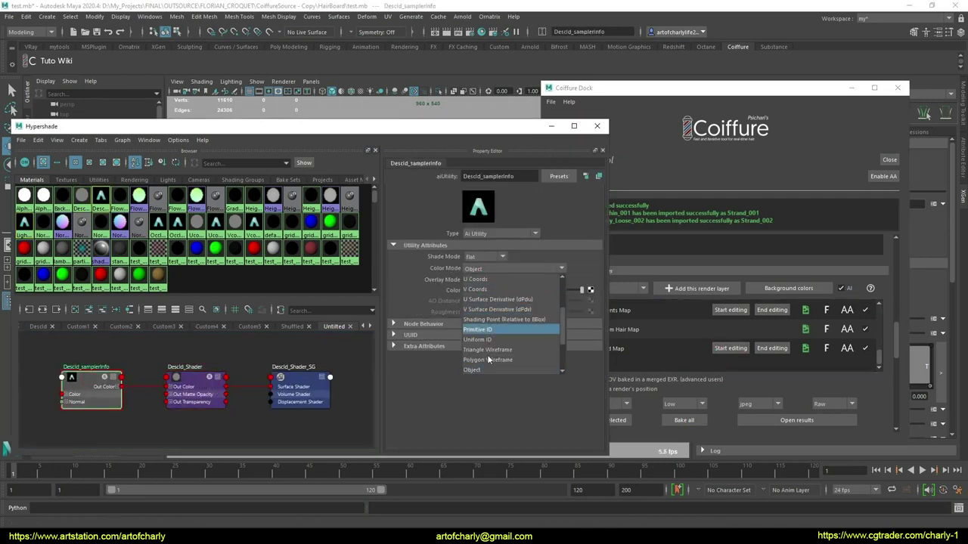
pyautogui.scroll(-2, 489, 360)
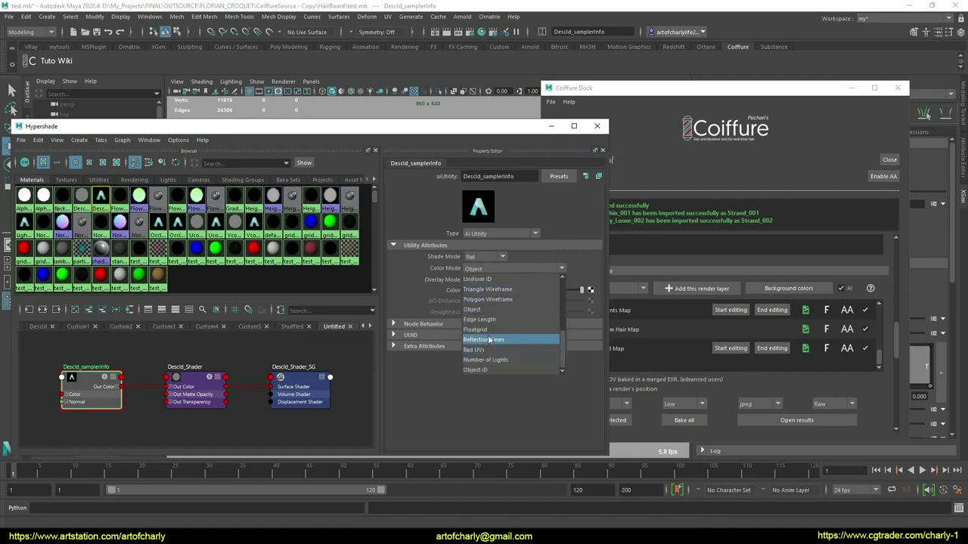
pyautogui.click(476, 309)
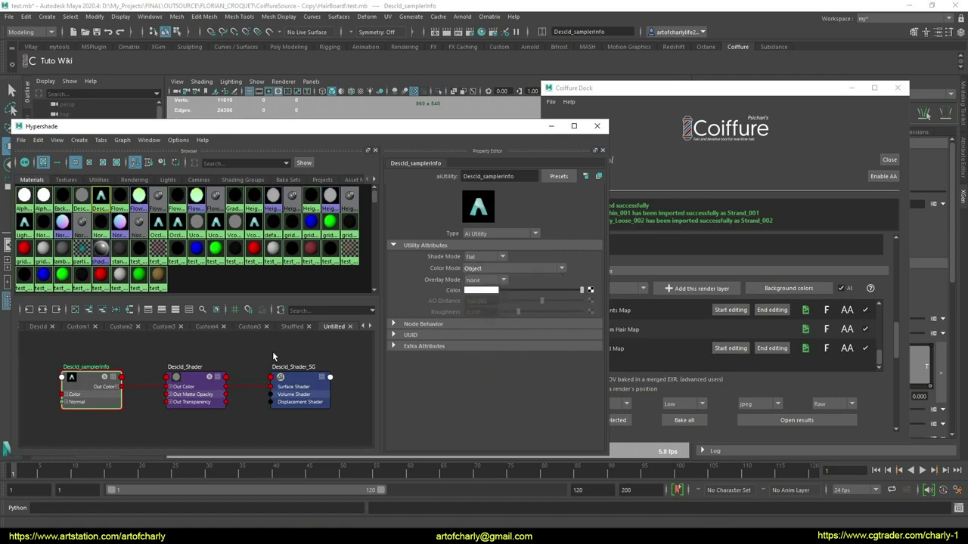
pyautogui.moveTo(451, 126)
pyautogui.mouseDown()
pyautogui.moveTo(430, 339)
pyautogui.moveTo(432, 207)
pyautogui.moveTo(548, 344)
pyautogui.mouseUp()
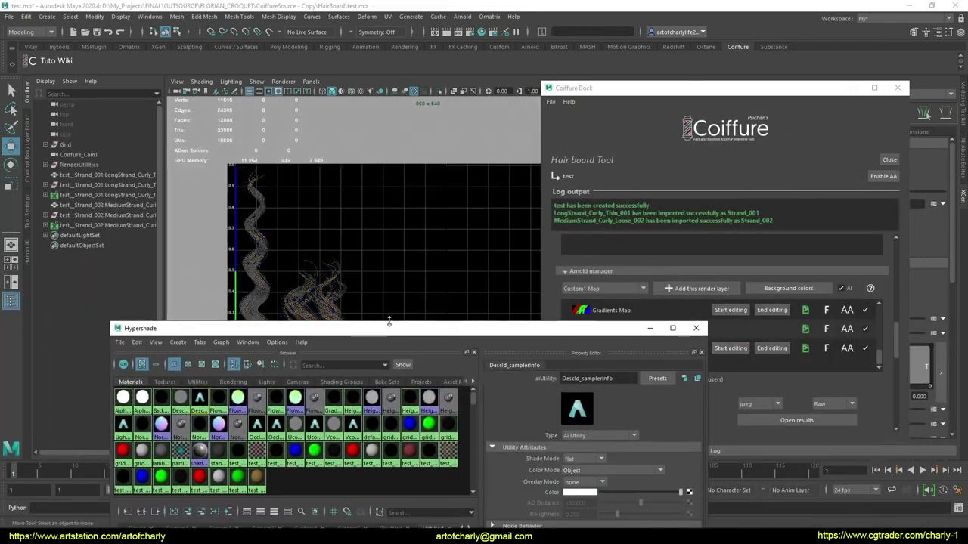
# Start an interactive Arnold render of the hair and centre the strands in the RenderView
pyautogui.moveTo(641, 352); pyautogui.dragTo(775, 410)
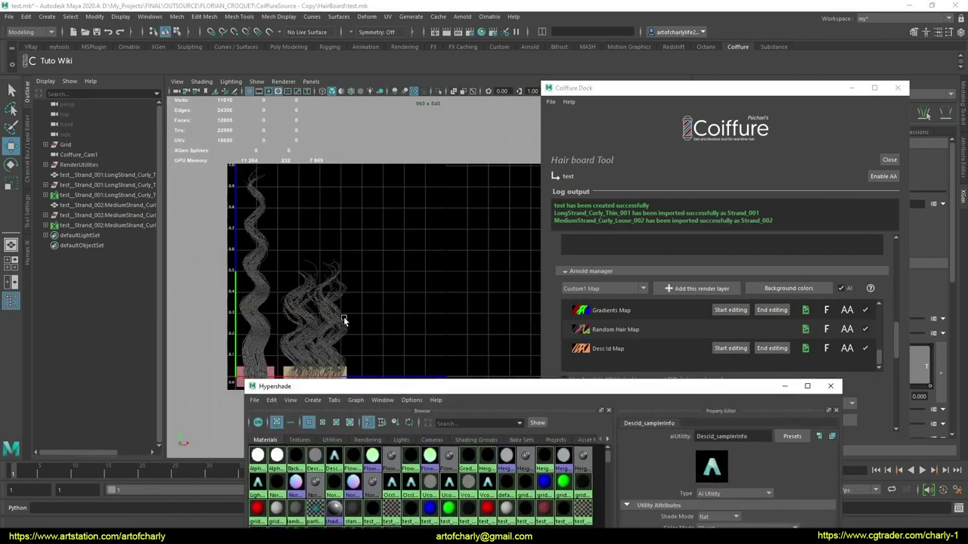
pyautogui.moveTo(490, 396); pyautogui.dragTo(619, 175)
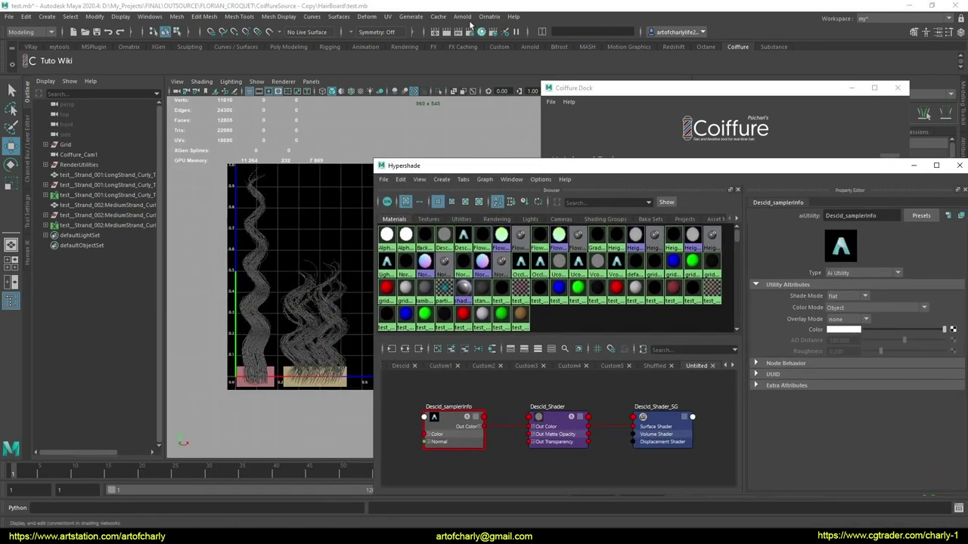
pyautogui.click(462, 16)
pyautogui.click(479, 35)
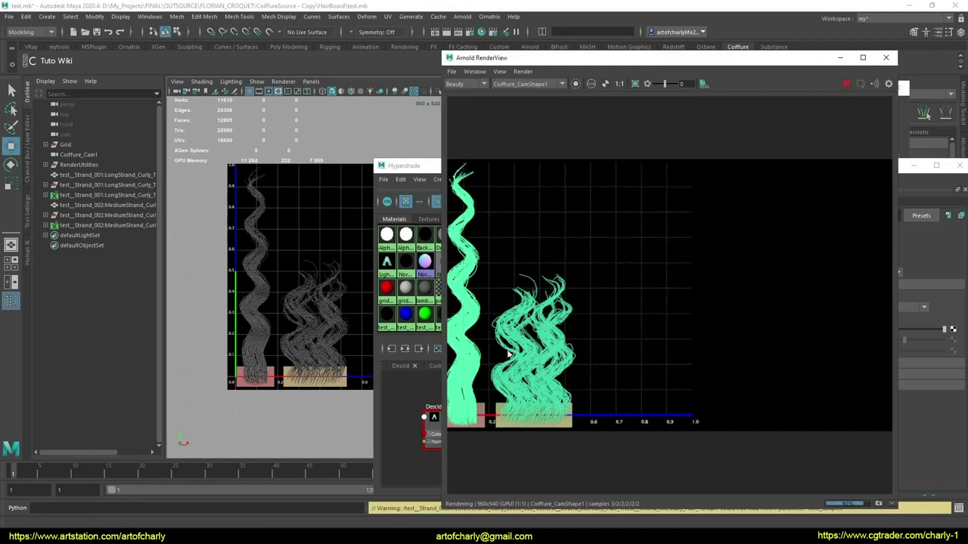
pyautogui.scroll(2, 532, 333)
pyautogui.moveTo(538, 303); pyautogui.dragTo(576, 281, button='middle')
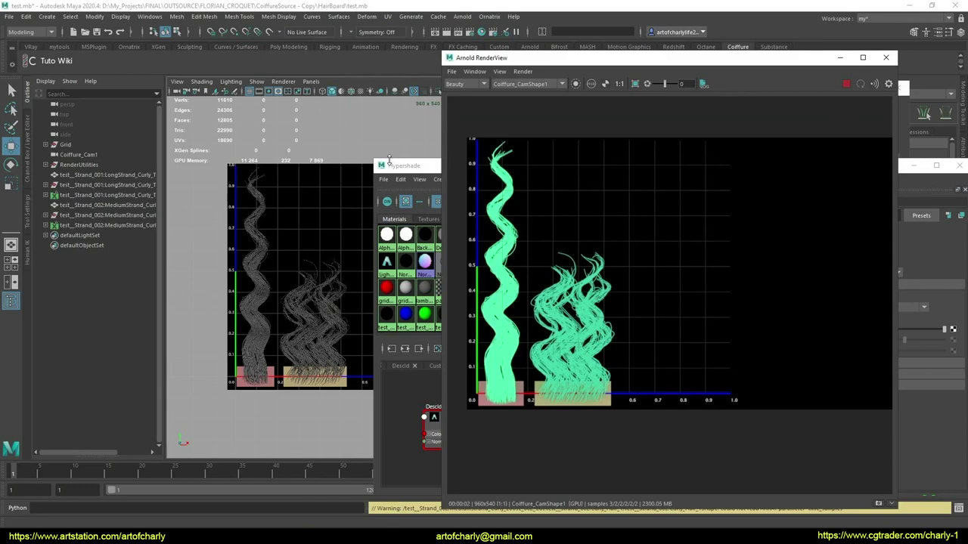
# Place the Hypershade beside the render and preview Object ID and Primitive ID modes, ending on Object
pyautogui.moveTo(403, 165)
pyautogui.mouseDown()
pyautogui.moveTo(316, 309)
pyautogui.moveTo(242, 159)
pyautogui.mouseUp()
pyautogui.moveTo(802, 273); pyautogui.dragTo(648, 274)
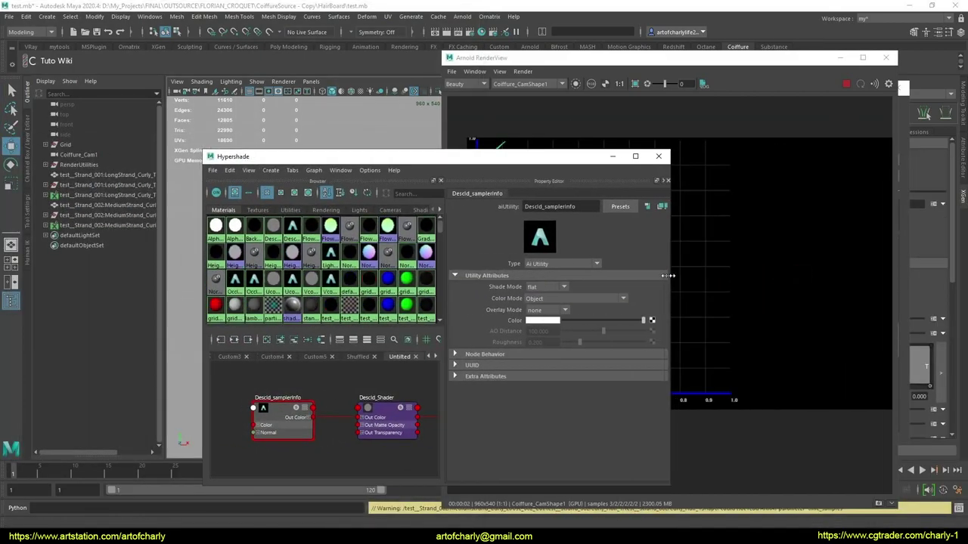
pyautogui.moveTo(384, 160); pyautogui.dragTo(220, 113)
pyautogui.click(369, 252)
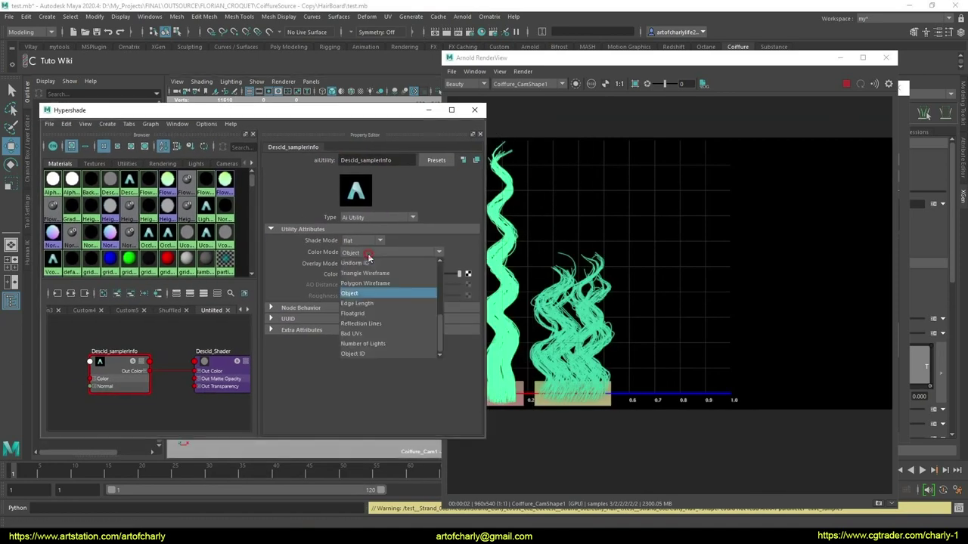
pyautogui.click(363, 350)
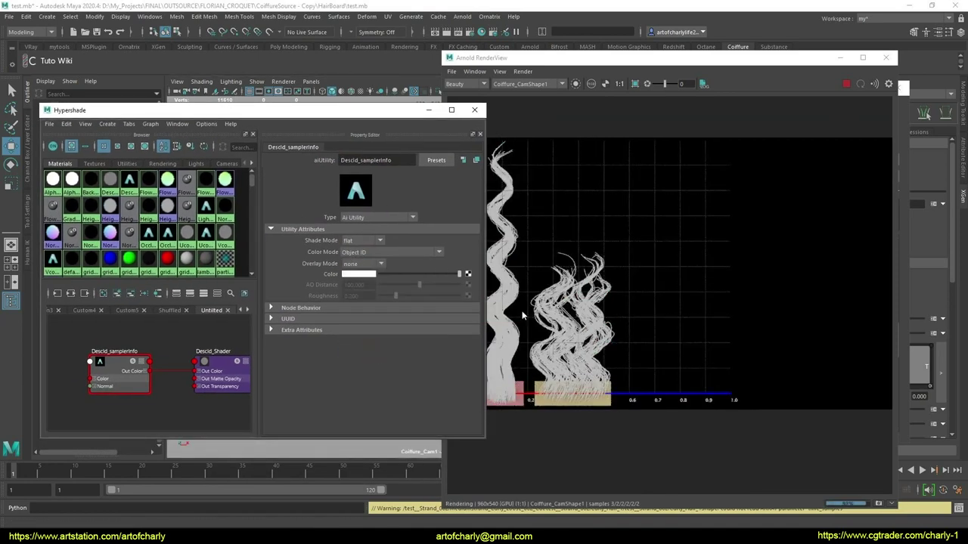
pyautogui.click(383, 253)
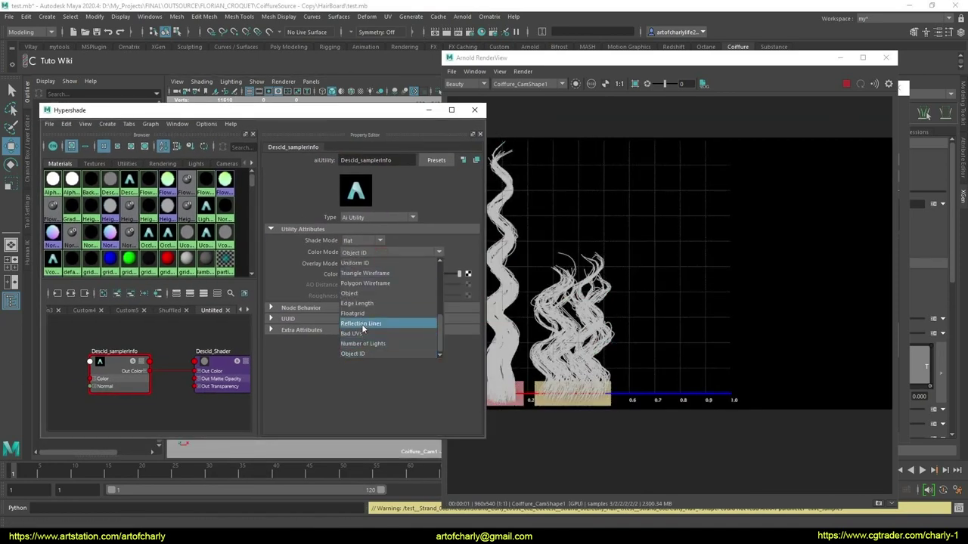
pyautogui.click(366, 294)
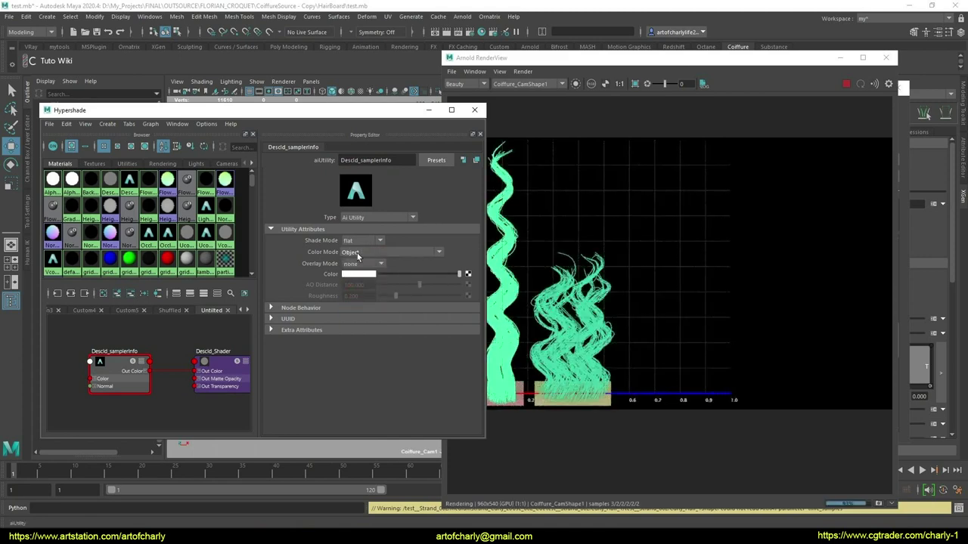
pyautogui.click(355, 254)
pyautogui.click(365, 282)
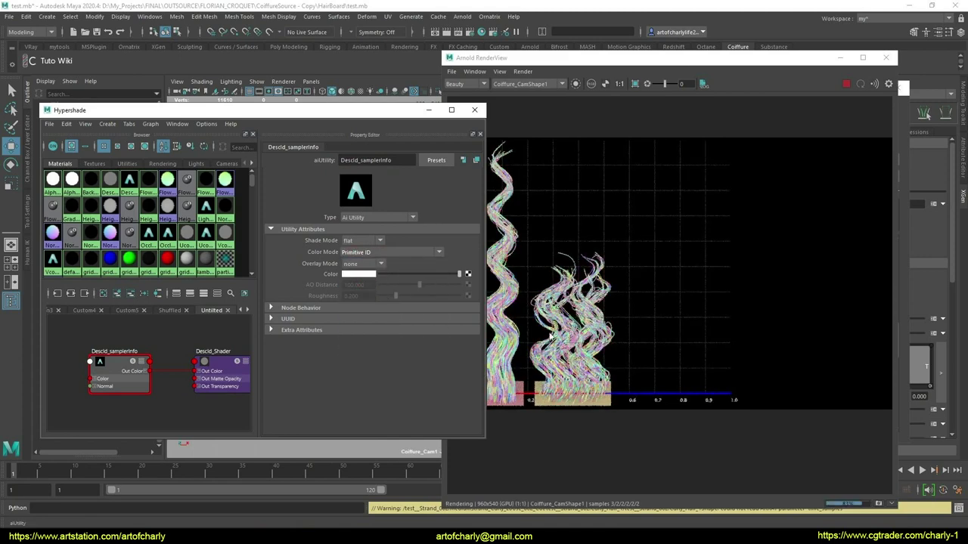
pyautogui.click(371, 255)
pyautogui.click(368, 323)
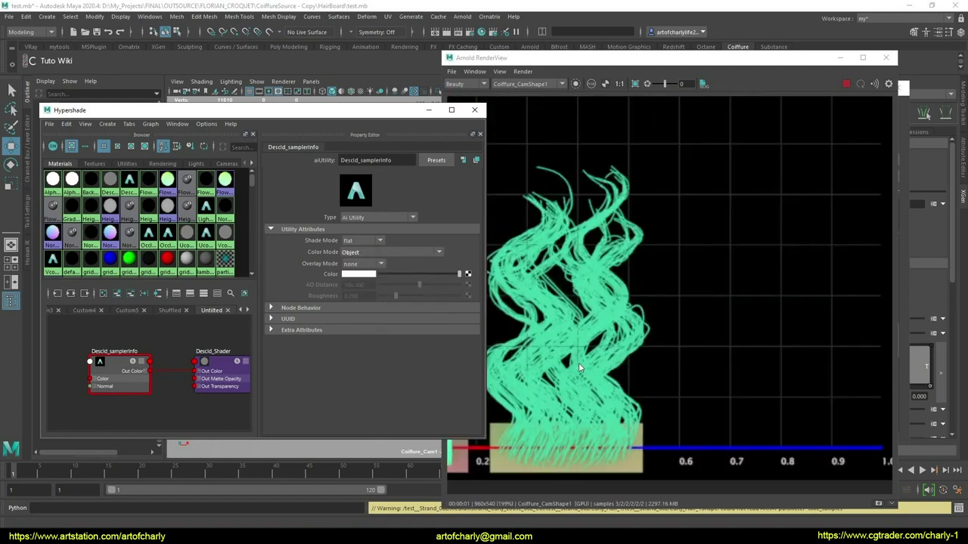
# Close the Arnold RenderView and the Hypershade to return to the Coiffure dock
pyautogui.moveTo(377, 116); pyautogui.dragTo(542, 351)
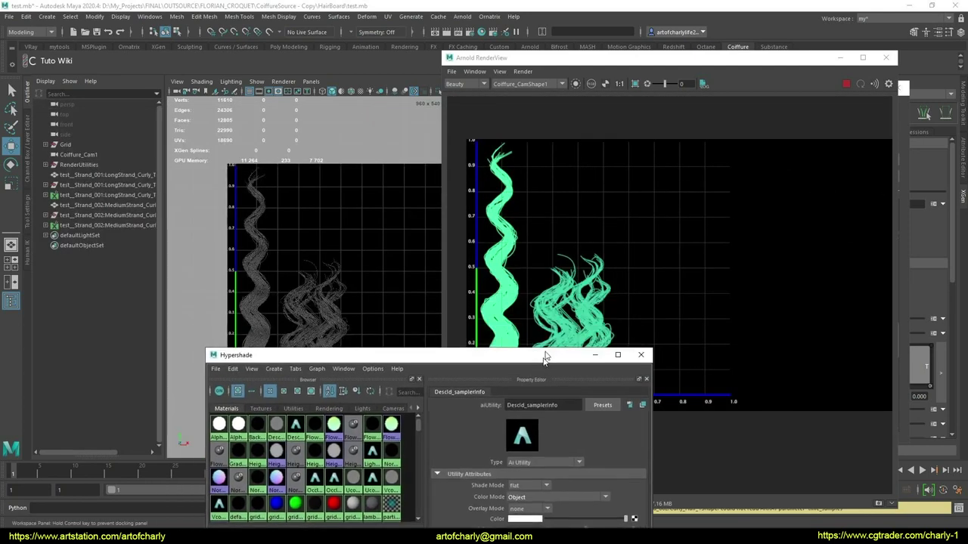
pyautogui.moveTo(651, 354); pyautogui.dragTo(586, 356)
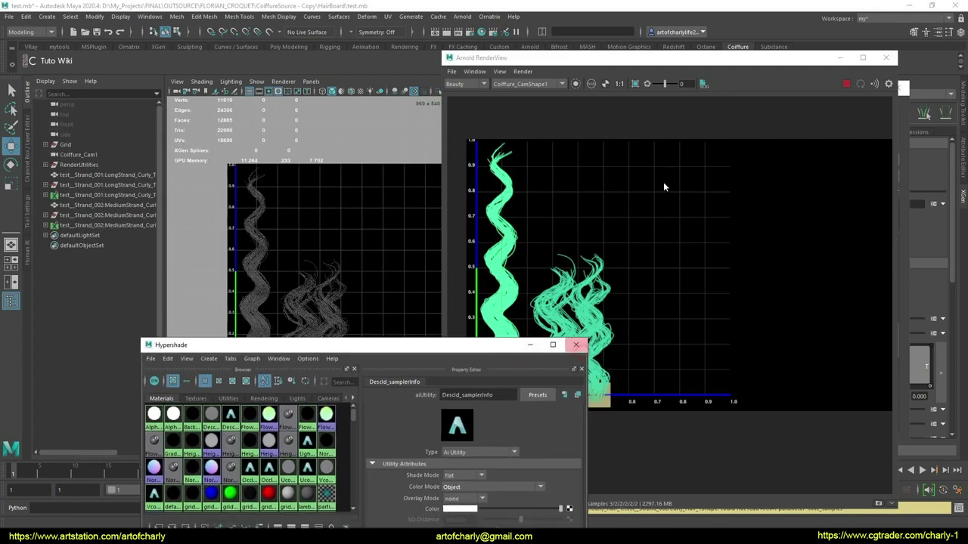
pyautogui.moveTo(495, 346); pyautogui.dragTo(442, 196)
pyautogui.click(886, 73)
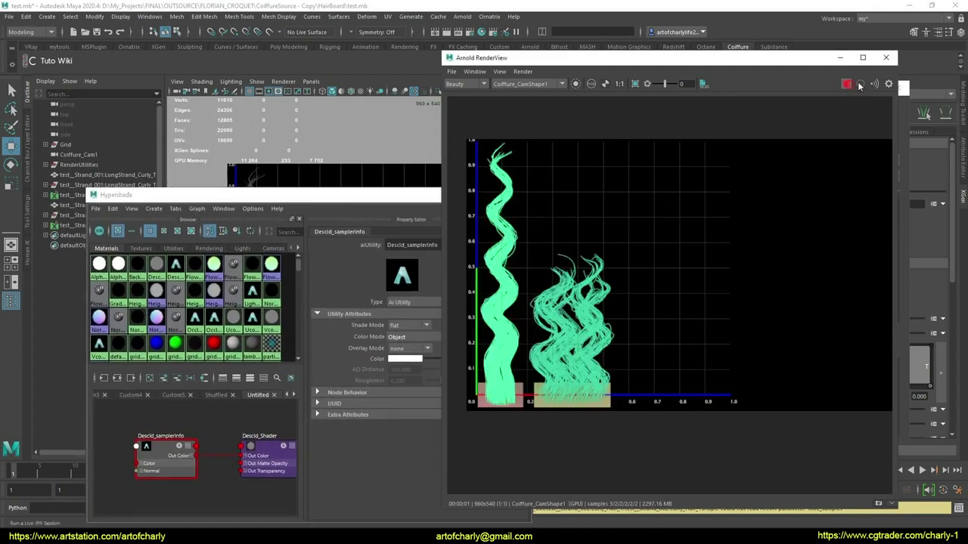
pyautogui.click(886, 58)
pyautogui.click(765, 354)
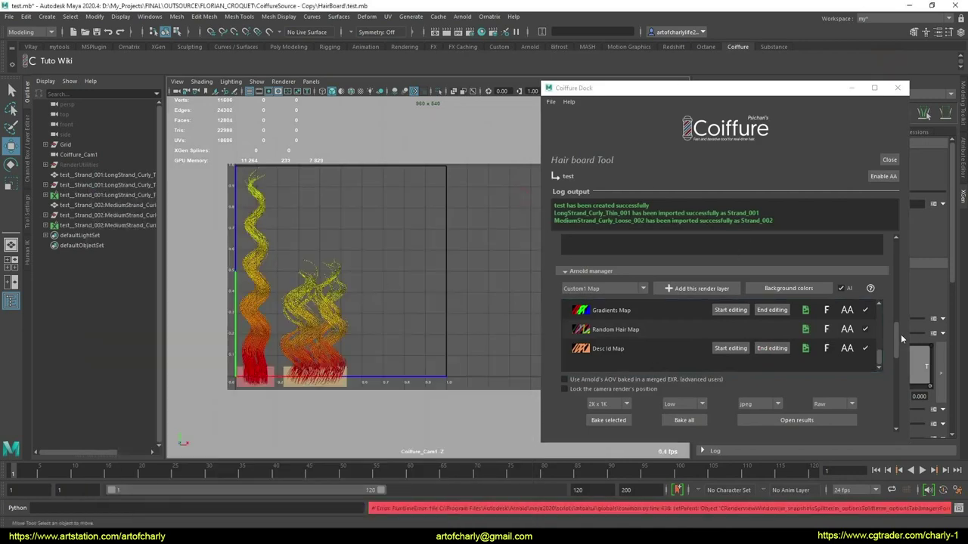
# Import the Kinky_Soft_002 strand onto the hair board as Strand_003
pyautogui.moveTo(900, 339); pyautogui.dragTo(901, 252)
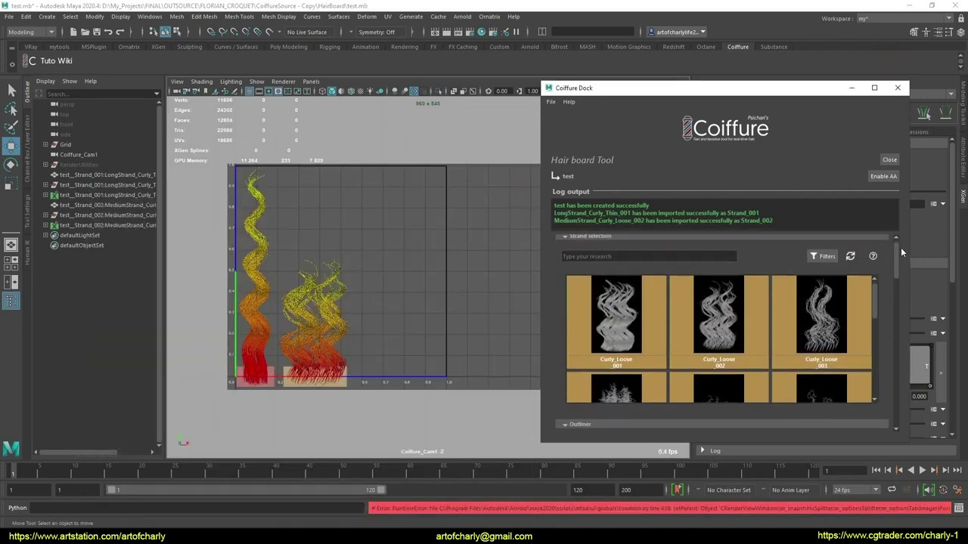
pyautogui.moveTo(876, 297); pyautogui.dragTo(879, 328)
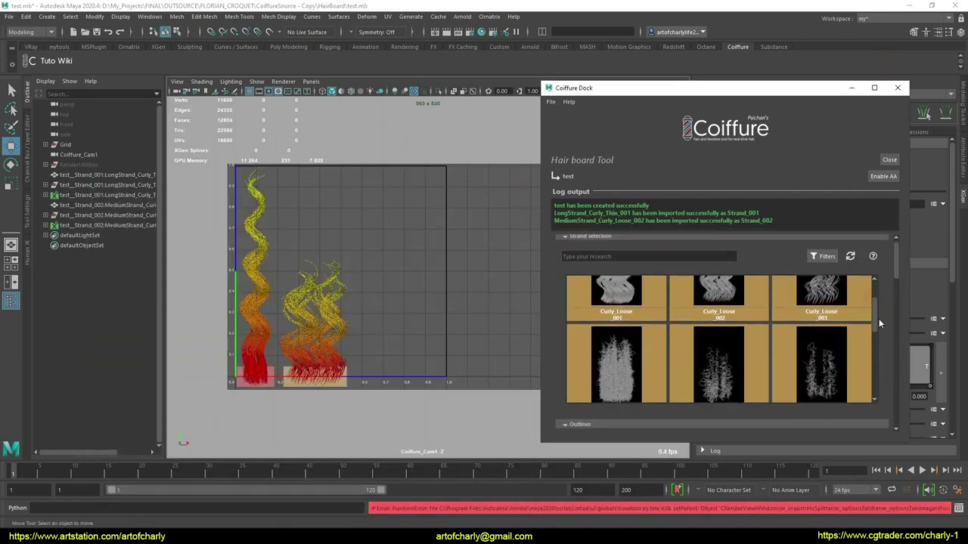
pyautogui.click(702, 333)
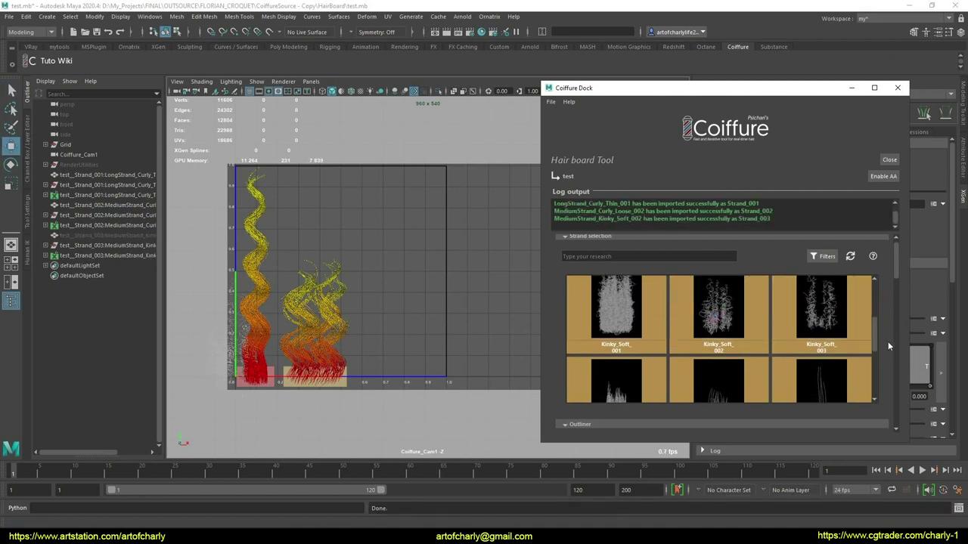
pyautogui.moveTo(875, 335)
pyautogui.mouseDown()
pyautogui.moveTo(872, 286)
pyautogui.moveTo(897, 295)
pyautogui.mouseUp()
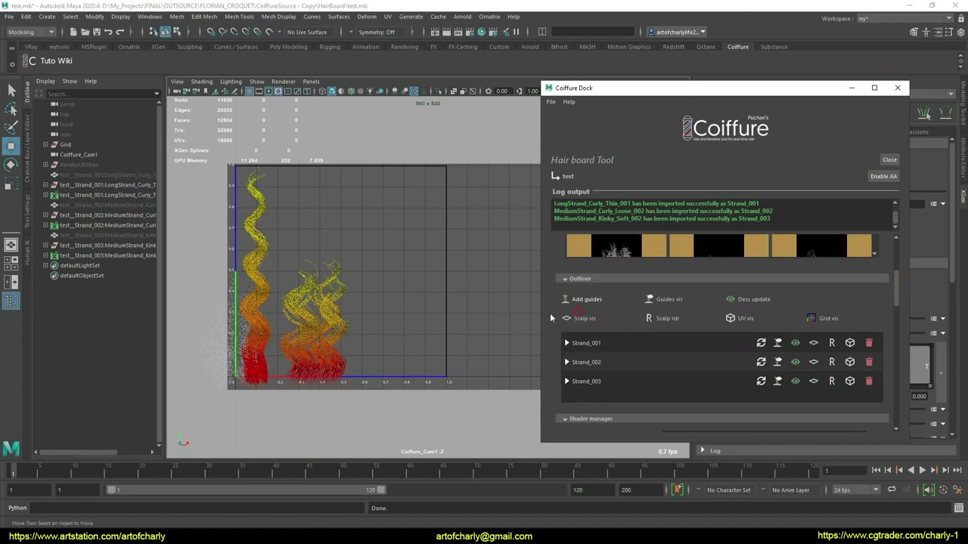
# Show scalp planes and move Strand_003's plane into the third slot, right of the curly strands
pyautogui.click(582, 318)
pyautogui.click(214, 382)
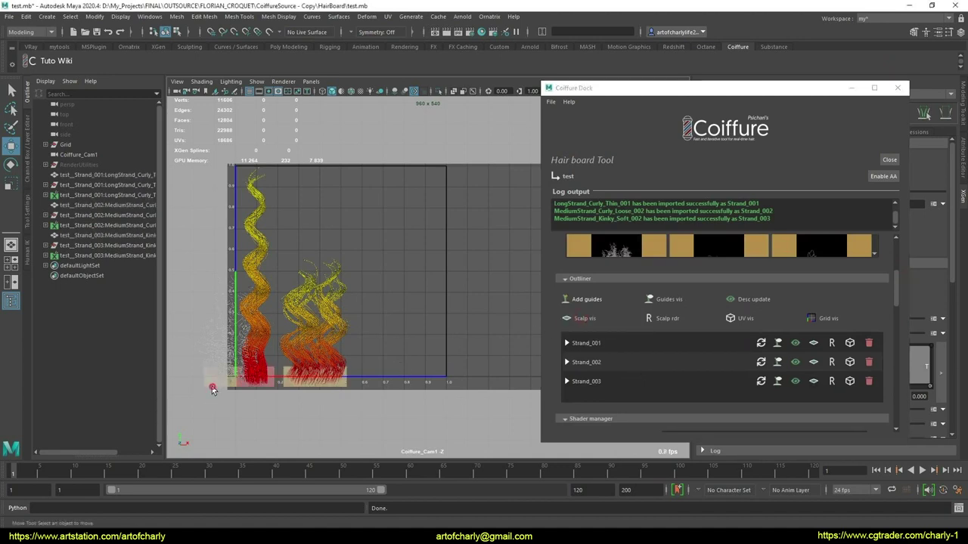
pyautogui.moveTo(268, 376); pyautogui.dragTo(416, 372)
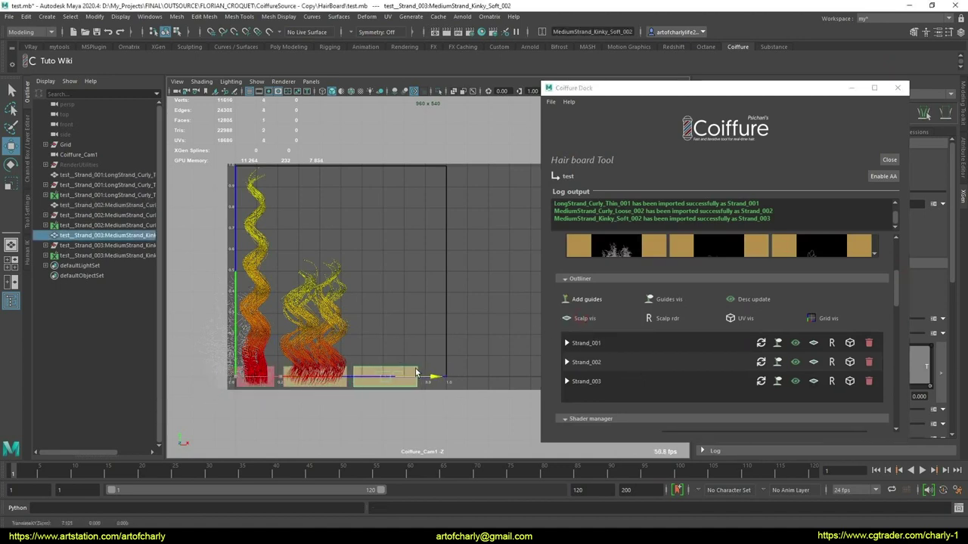
pyautogui.click(795, 381)
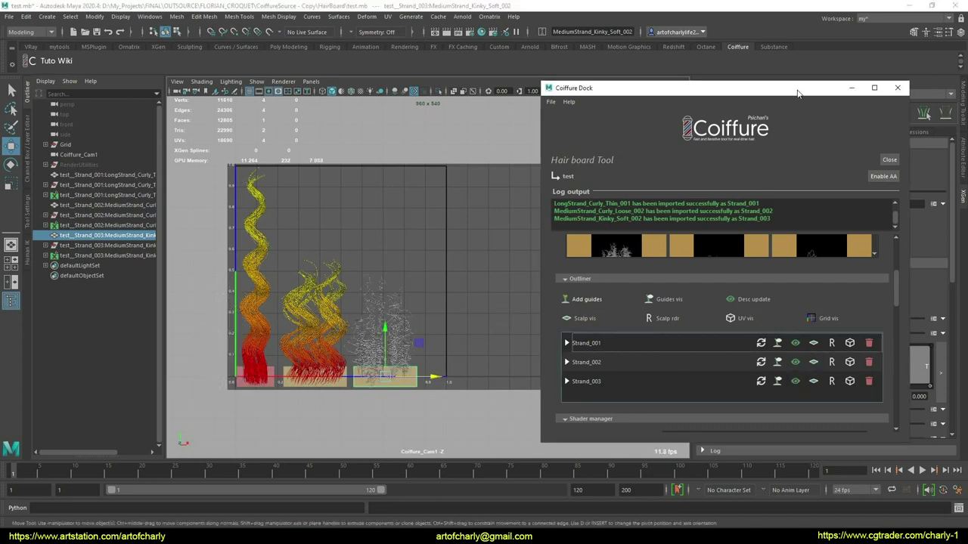
pyautogui.moveTo(796, 89); pyautogui.dragTo(590, 88)
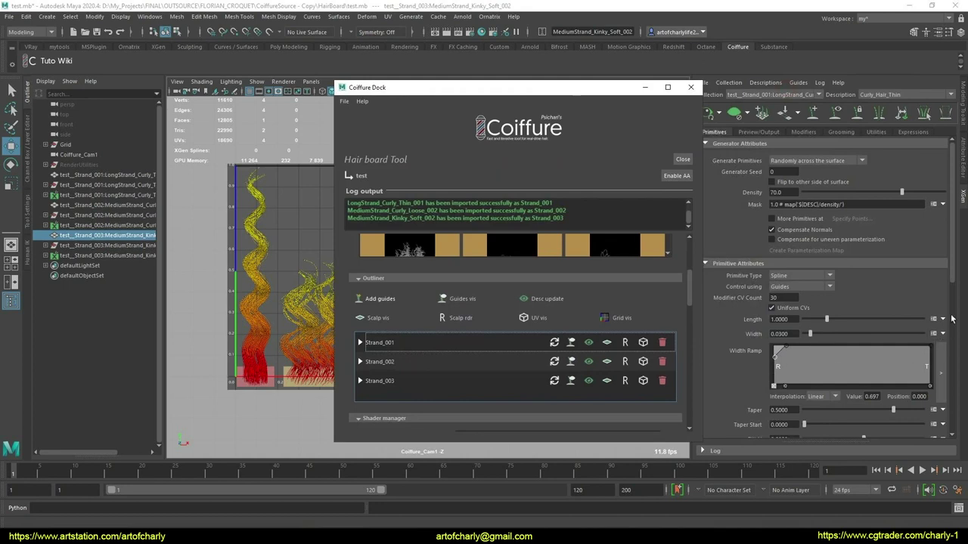
# Assign the Light_Brown_001 shader to Strand_003's Kinky_Hair_1 description
pyautogui.moveTo(687, 297); pyautogui.dragTo(686, 326)
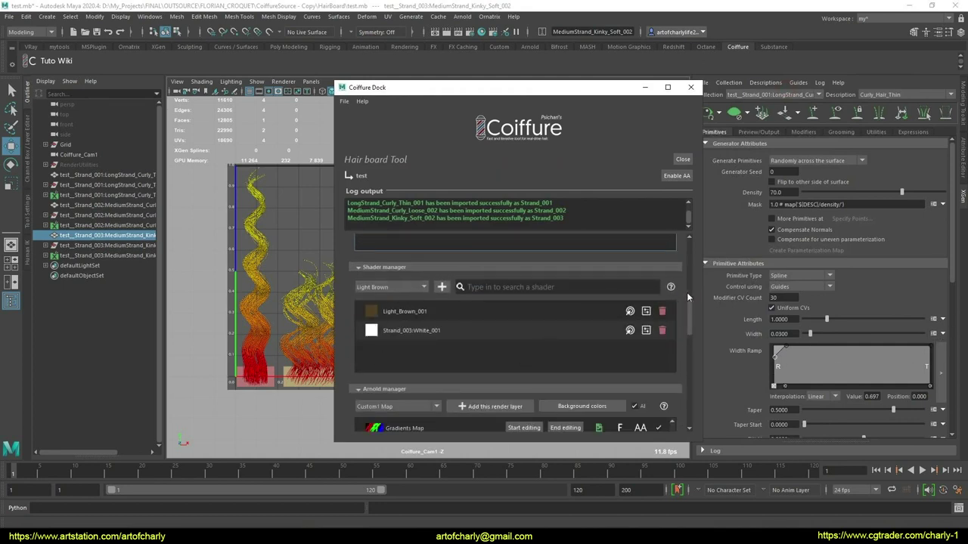
pyautogui.scroll(3, 686, 296)
pyautogui.click(361, 315)
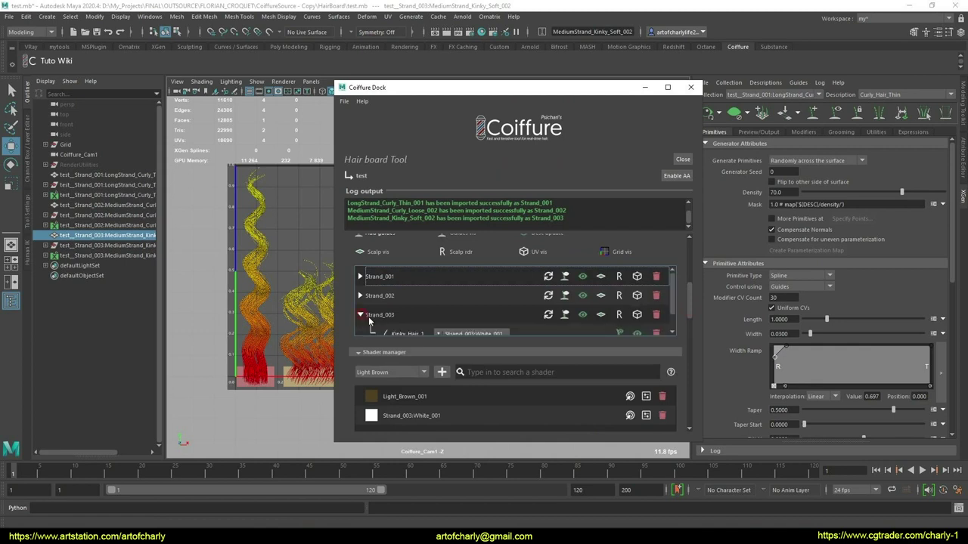
pyautogui.click(490, 336)
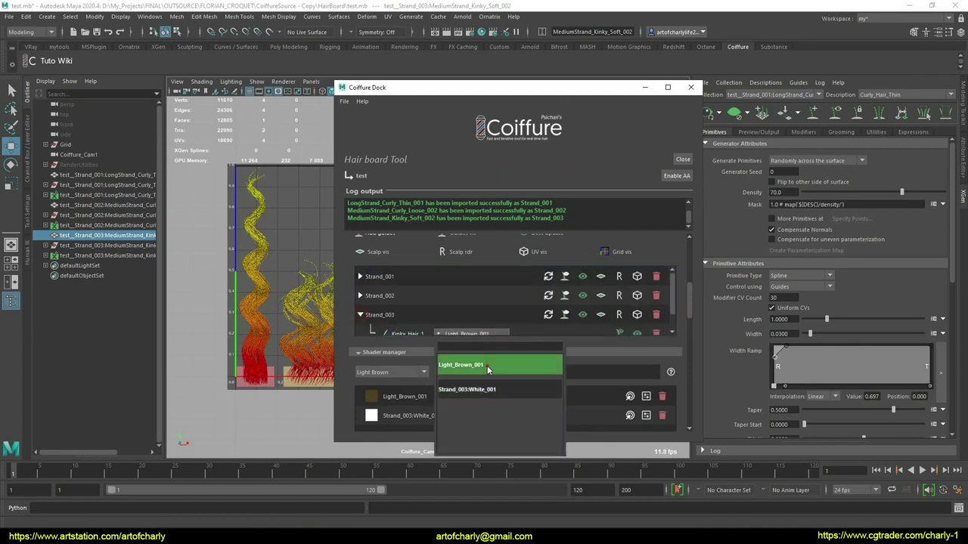
pyautogui.click(559, 400)
# Delete the unused Strand_003:White_001 shader in the Shader manager
pyautogui.click(648, 417)
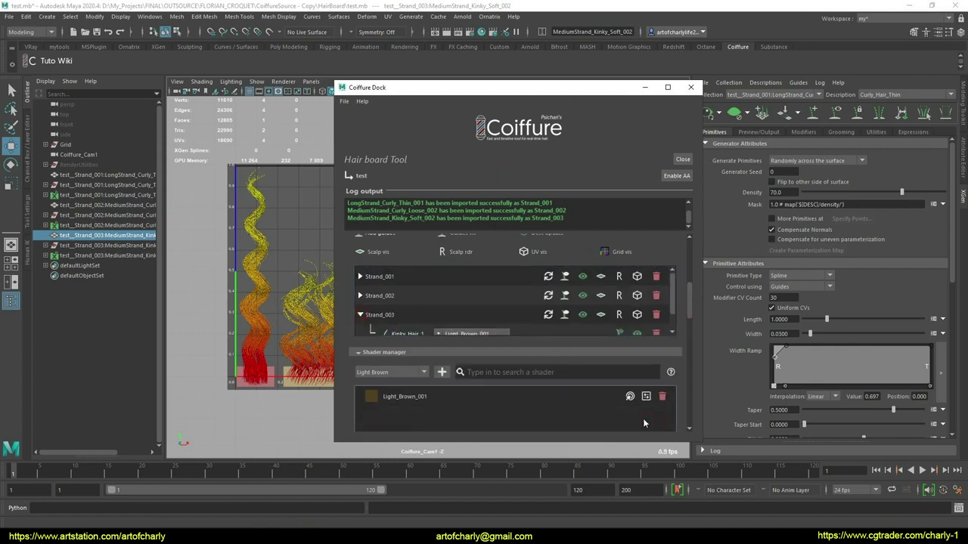
pyautogui.moveTo(458, 98); pyautogui.dragTo(639, 96)
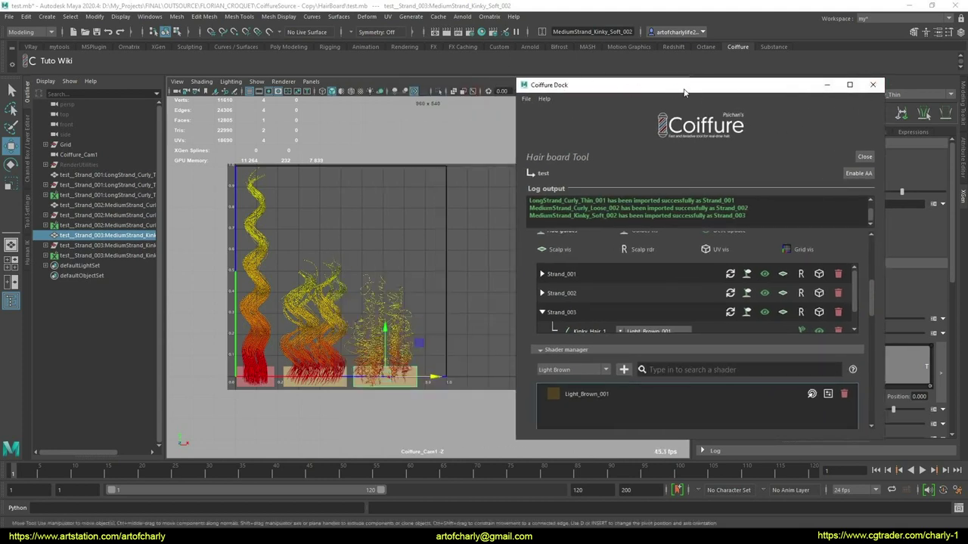
pyautogui.moveTo(684, 92); pyautogui.dragTo(671, 88)
pyautogui.moveTo(861, 306); pyautogui.dragTo(859, 330)
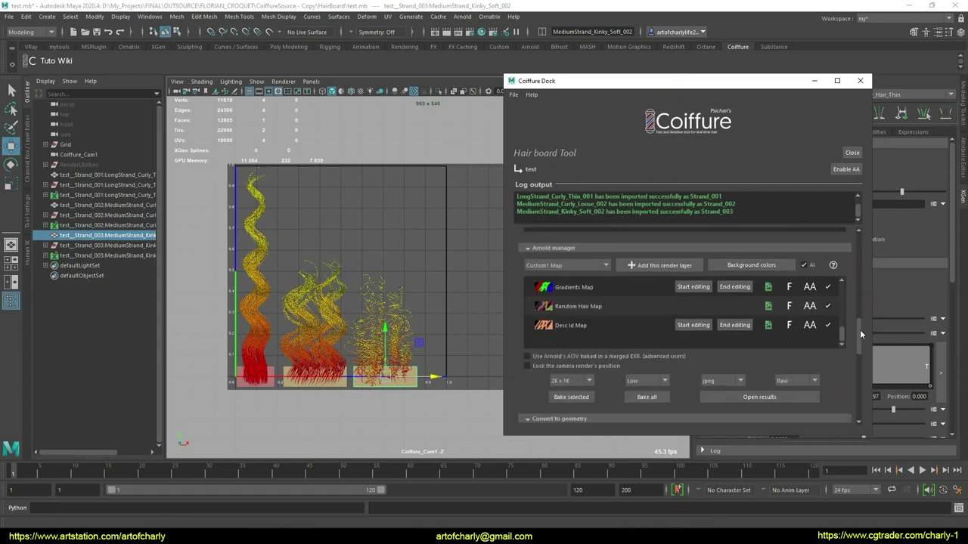
# Start Desc Id Map editing and render an Arnold RenderView preview of the three strands' ID colours
pyautogui.click(693, 323)
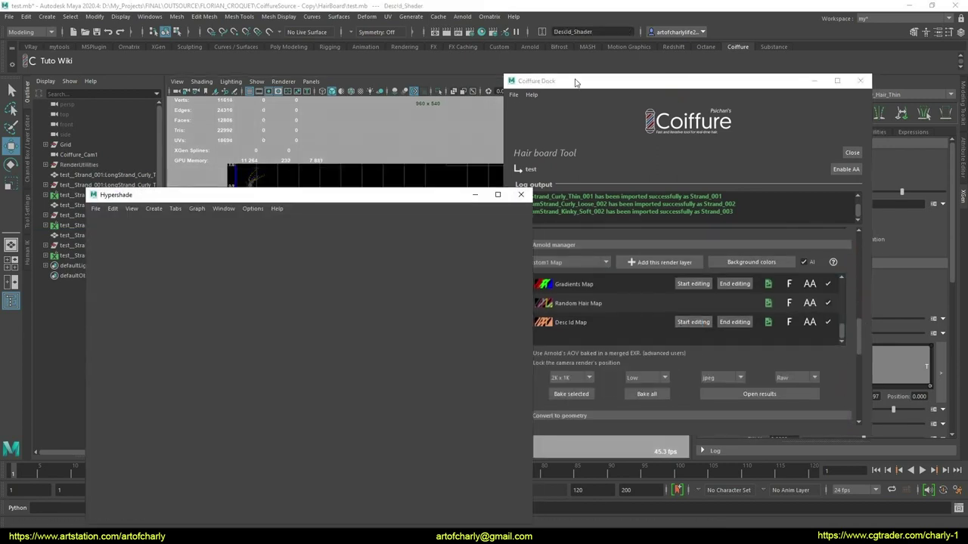
pyautogui.click(462, 16)
pyautogui.click(499, 43)
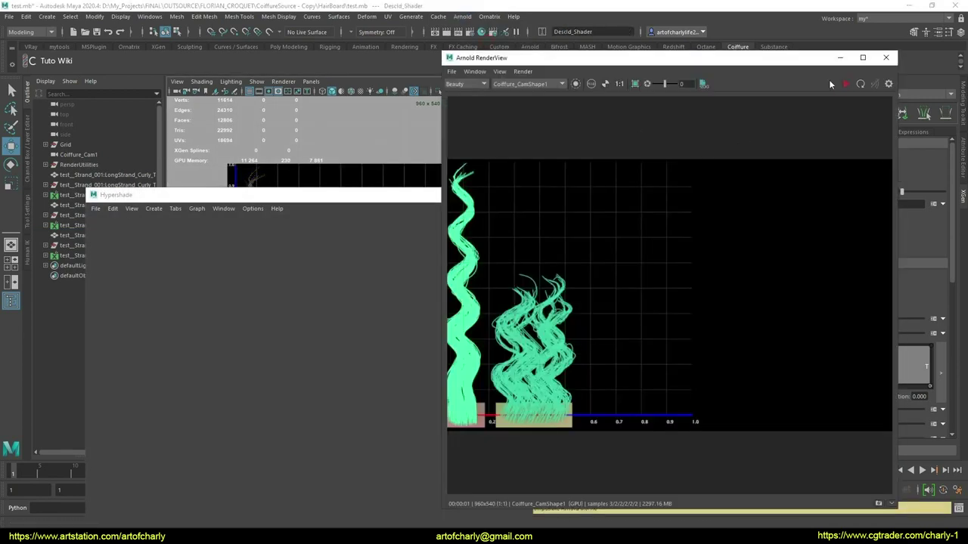
pyautogui.click(846, 83)
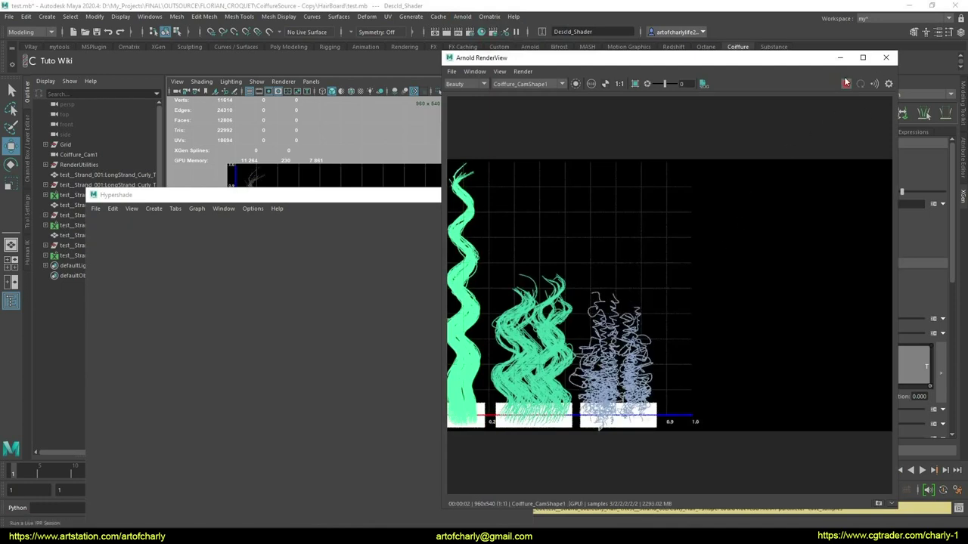
pyautogui.click(885, 57)
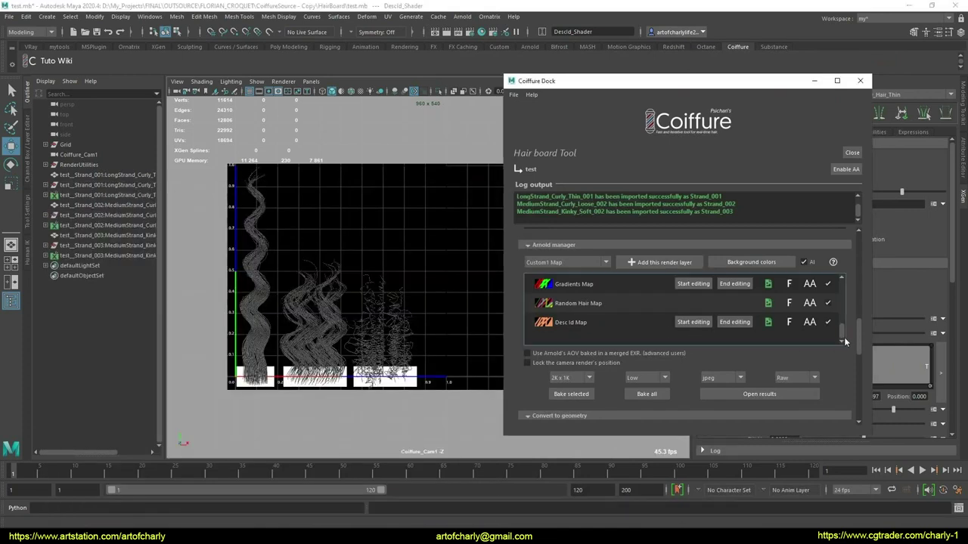
# Keep the bake resolution at 2K x 1K
pyautogui.scroll(-1, 856, 322)
pyautogui.scroll(-2, 857, 354)
pyautogui.scroll(1, 854, 347)
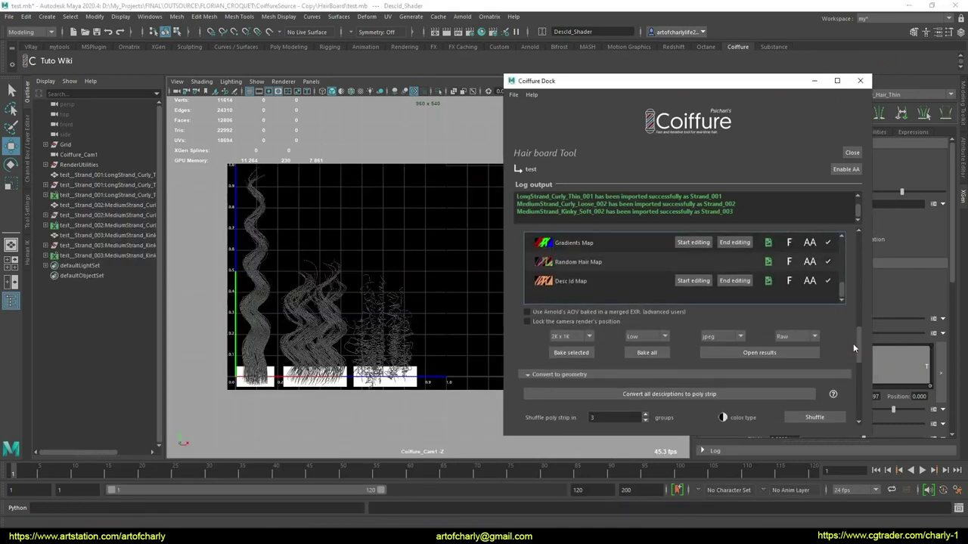
pyautogui.click(581, 338)
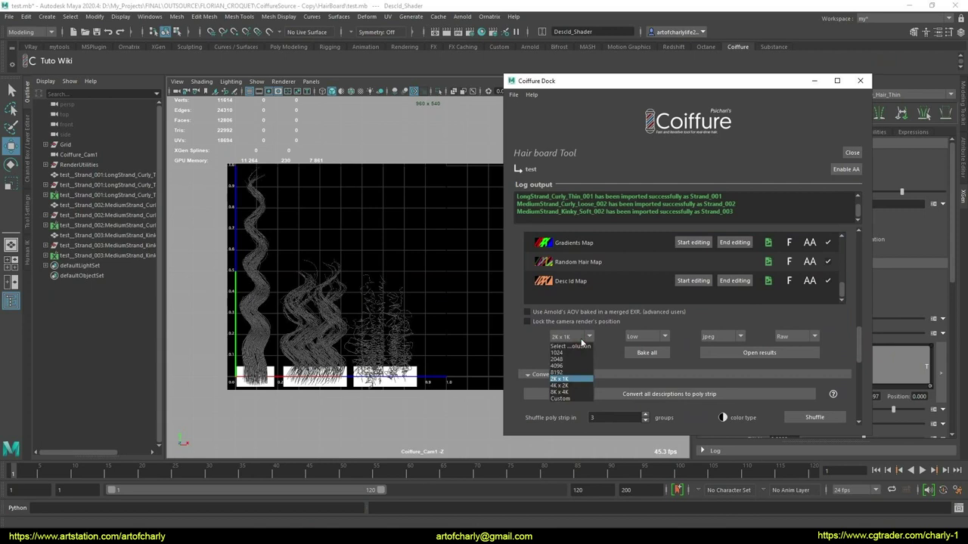
pyautogui.click(582, 342)
# Set Arnold Max. Camera (AA) and Camera (AA) to 4 and disable adaptive sampling
pyautogui.click(469, 33)
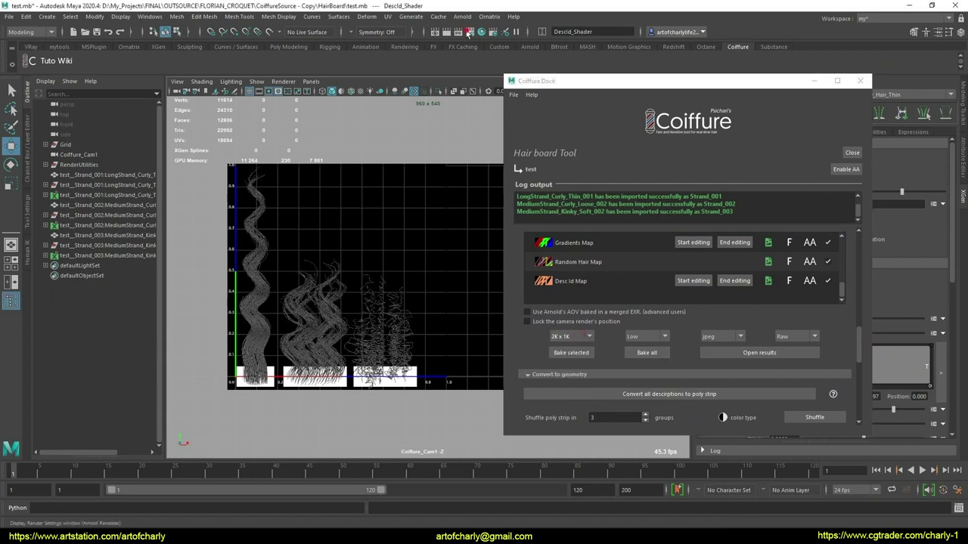
pyautogui.doubleClick(389, 307)
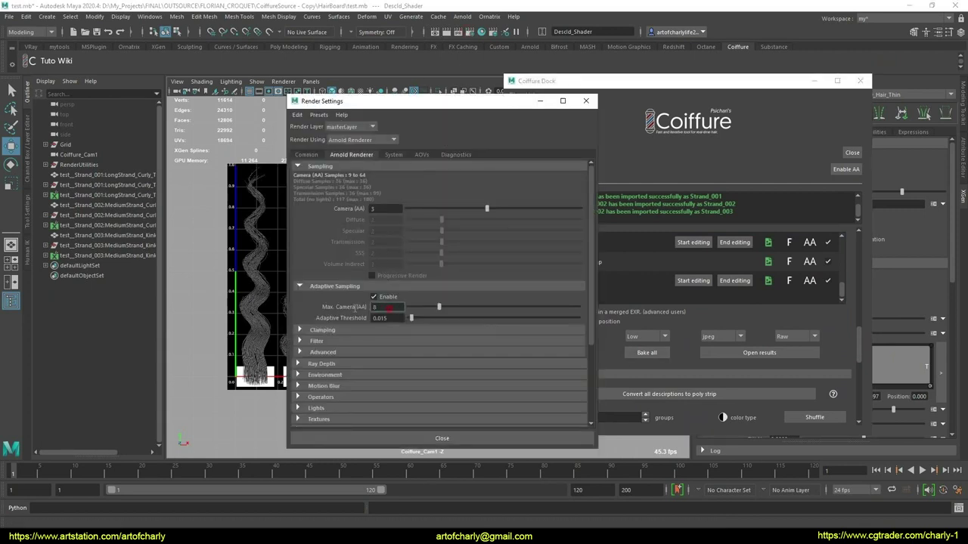
pyautogui.write('4')
pyautogui.press('Return')
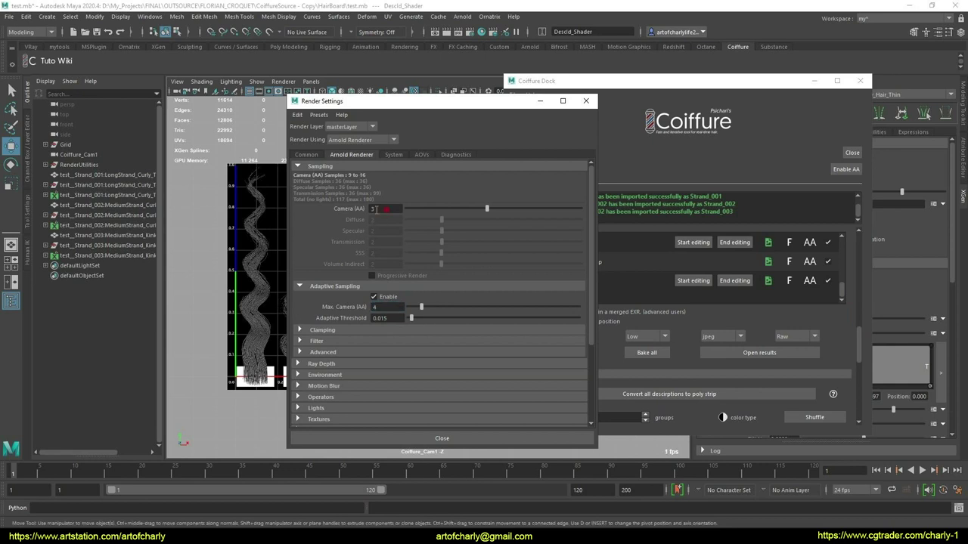
pyautogui.write('4')
pyautogui.press('Return')
pyautogui.click(373, 296)
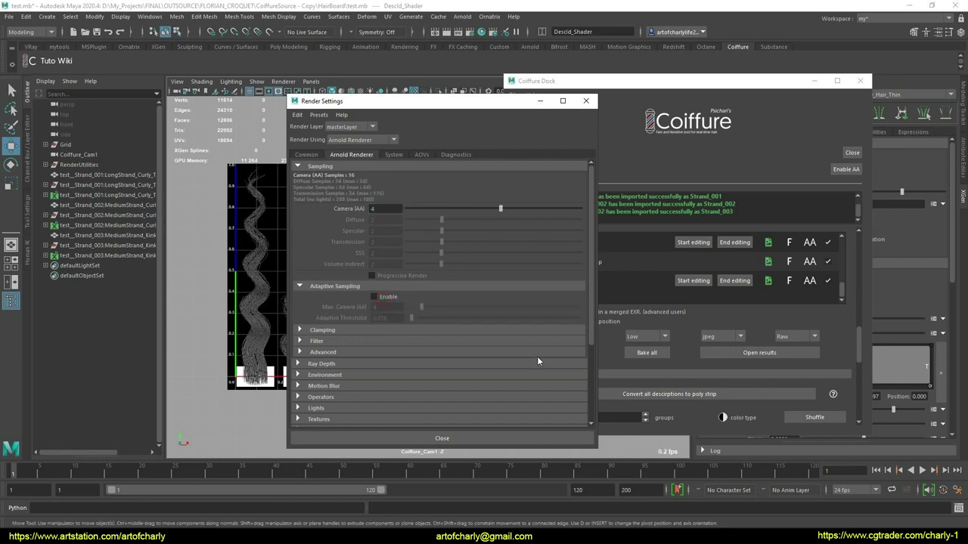
pyautogui.click(585, 101)
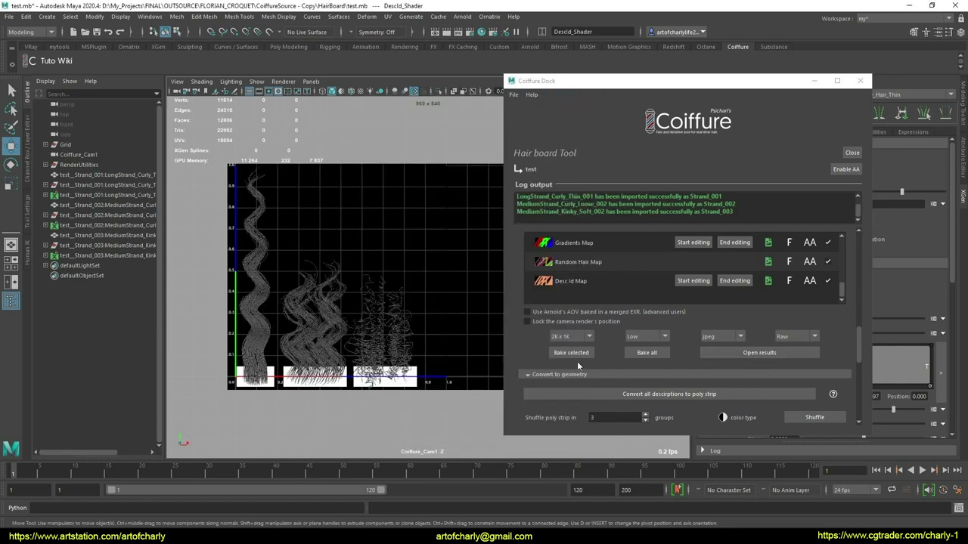
# Clear all bake maps in Coiffure's Arnold manager, leaving only Desc Id Map checked
pyautogui.click(768, 281)
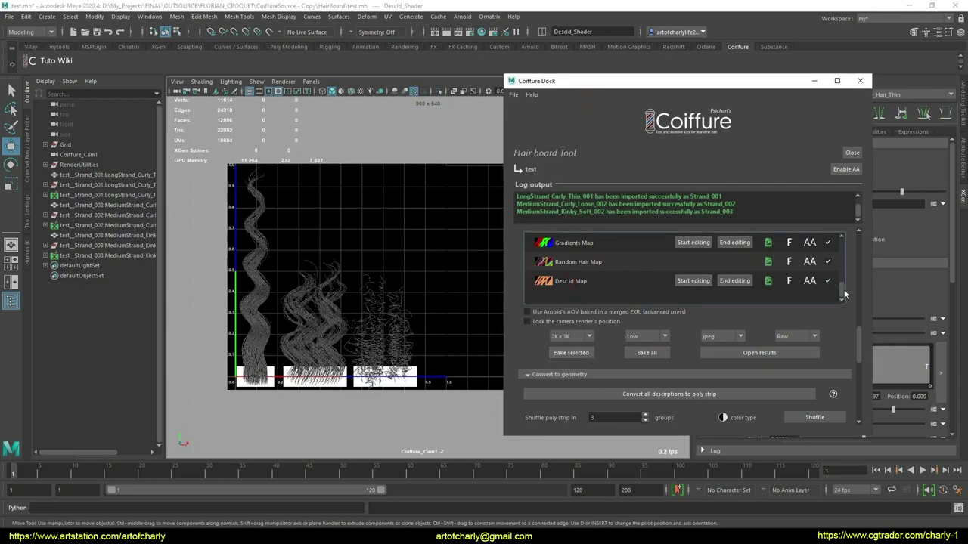
pyautogui.moveTo(860, 335)
pyautogui.mouseDown()
pyautogui.moveTo(862, 316)
pyautogui.moveTo(859, 359)
pyautogui.mouseUp()
pyautogui.click(803, 309)
pyautogui.click(828, 369)
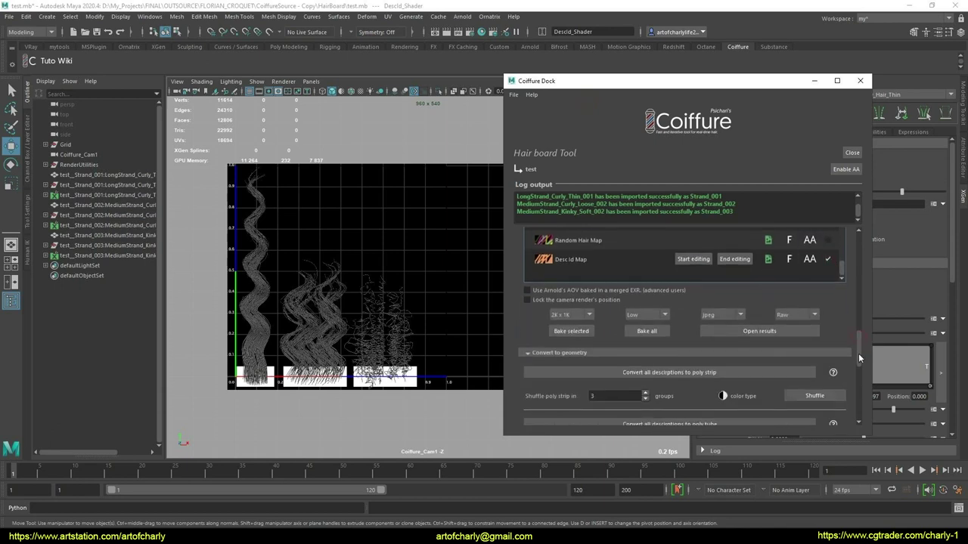
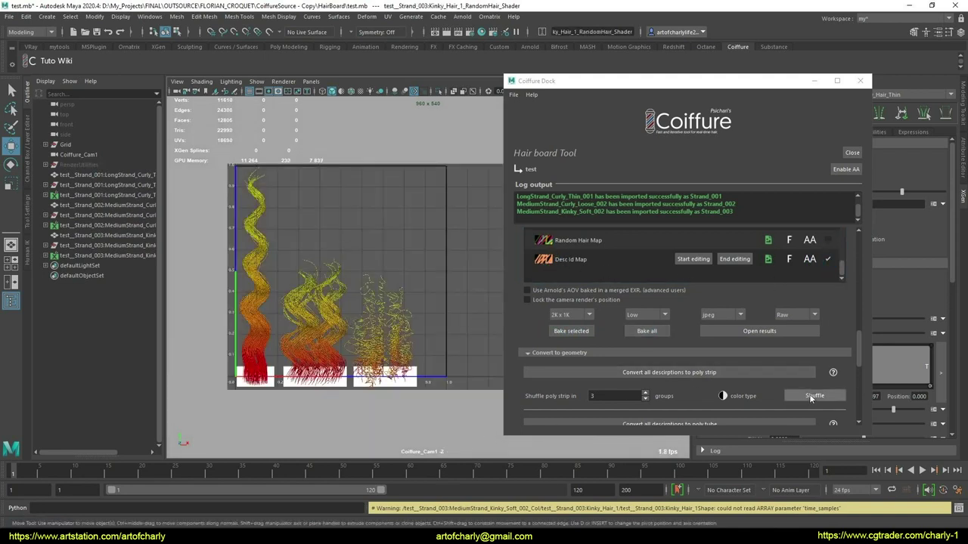
# Open the baked maps folder and view the Albedo through DescId maps full screen
pyautogui.click(792, 329)
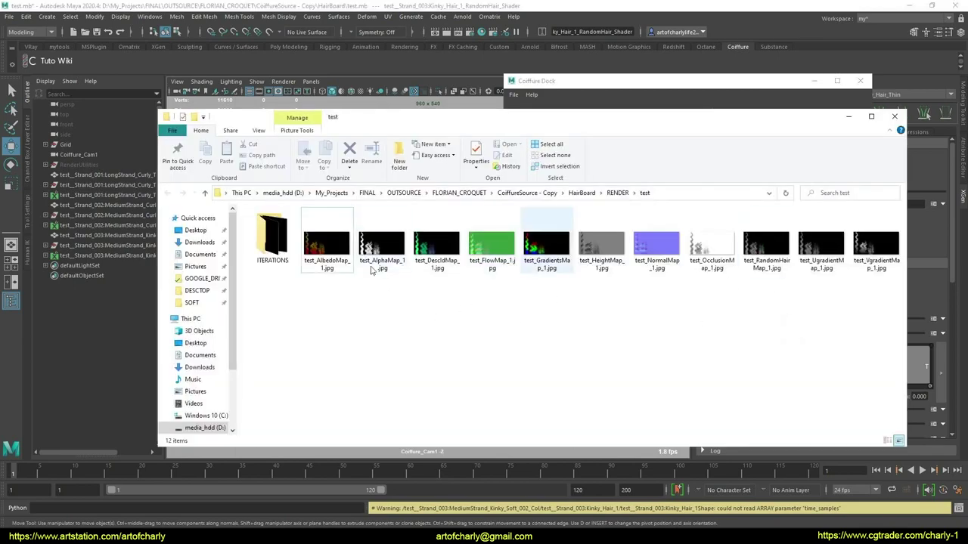
pyautogui.doubleClick(326, 248)
pyautogui.press('Right')
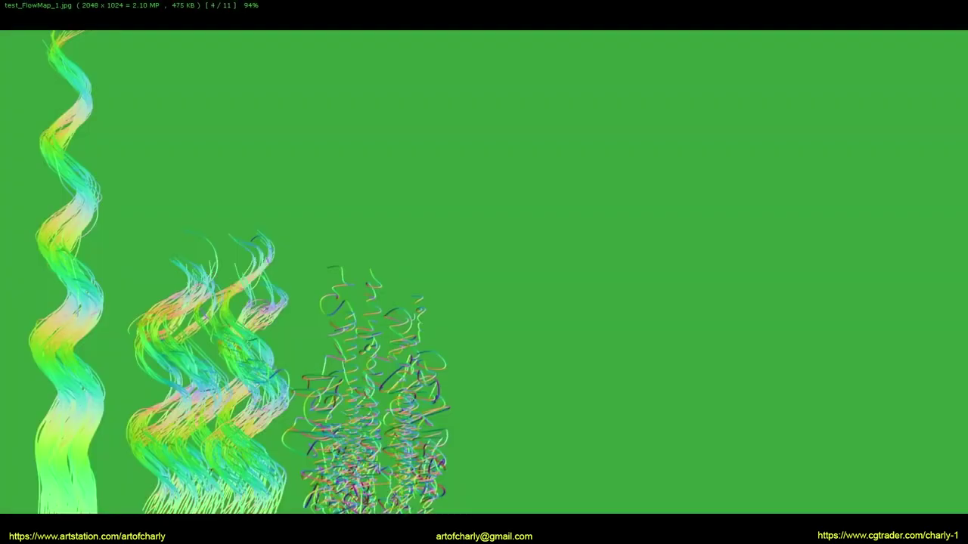
pyautogui.press('Right')
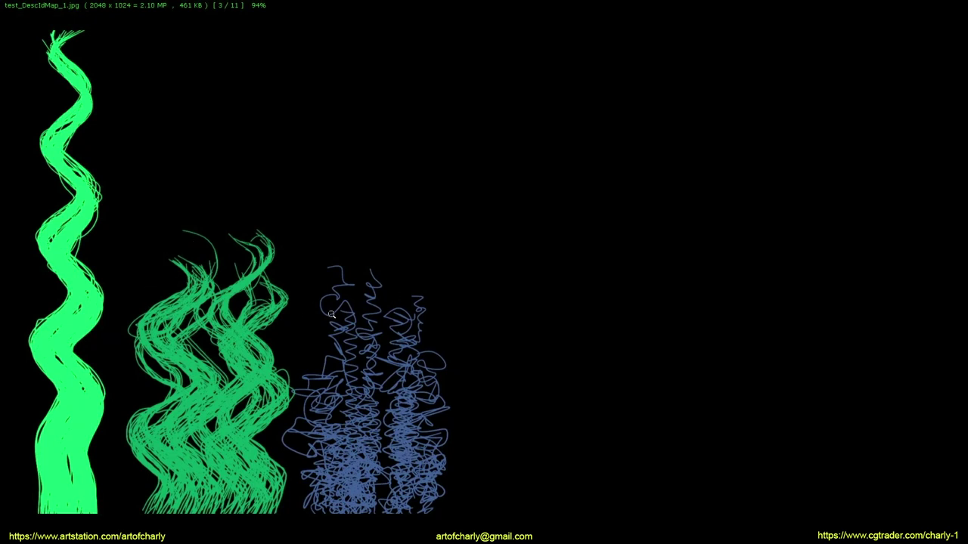
pyautogui.press('Escape')
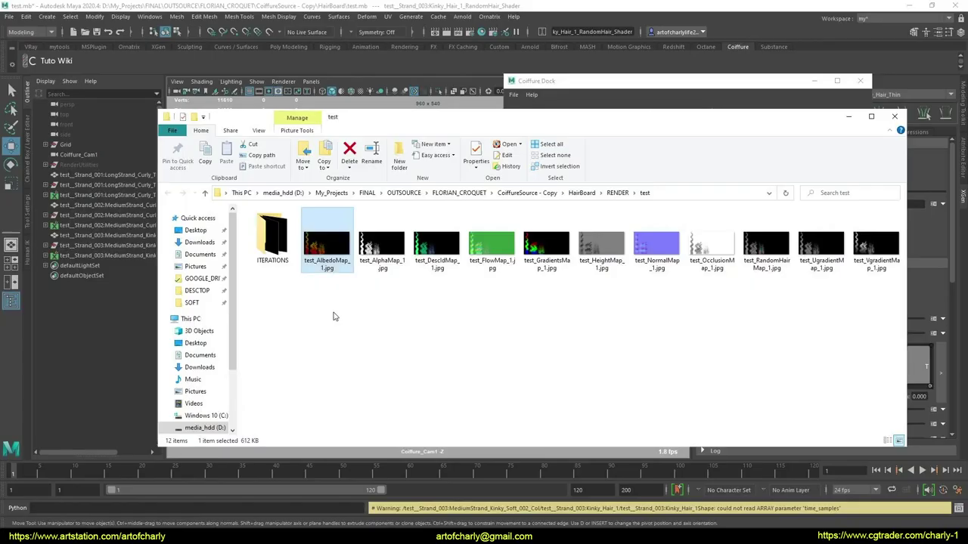
# Browse the baked maps again from Albedo to the Height map, then return to Maya
pyautogui.click(556, 295)
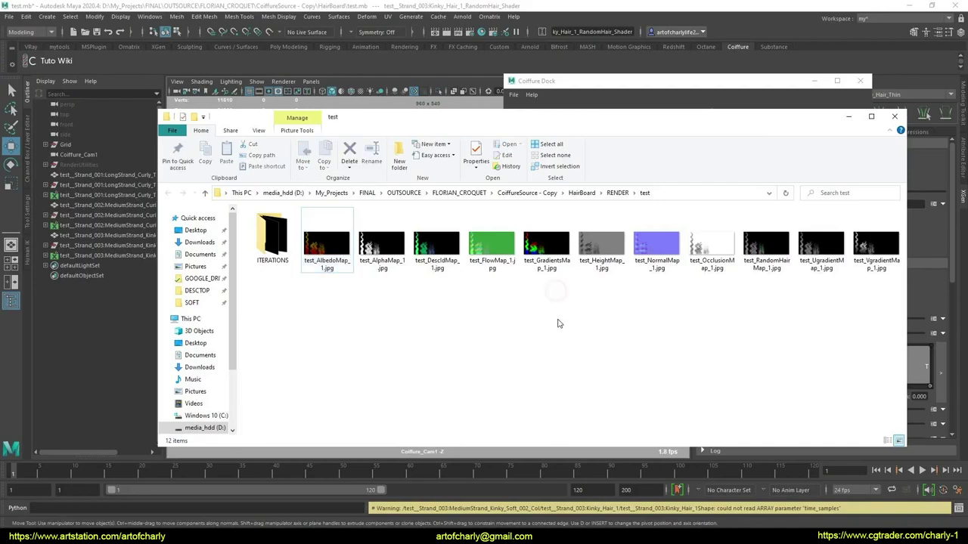
pyautogui.doubleClick(316, 253)
pyautogui.press('Right')
pyautogui.press('Left')
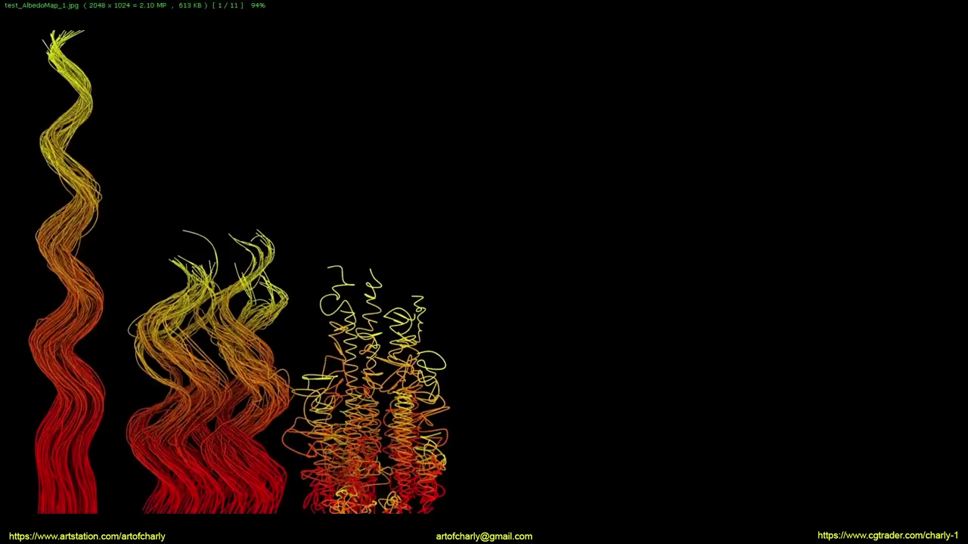
pyautogui.press('Right')
pyautogui.press('Right')
pyautogui.press('Right')
pyautogui.press('Right')
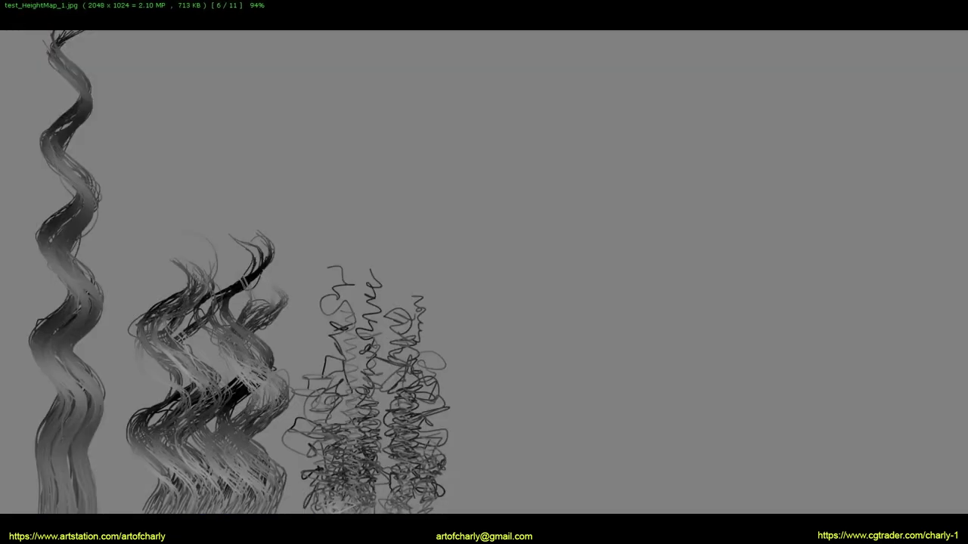
pyautogui.press('Right')
pyautogui.press('Escape')
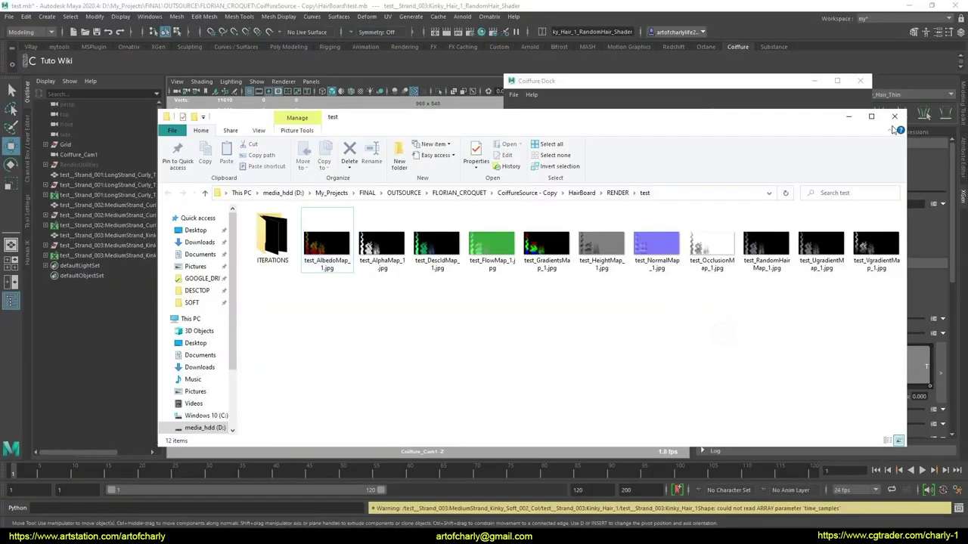
pyautogui.hotkey('alt', 'Tab')
# Start editing the Height Map from the Coiffure map list
pyautogui.click(827, 259)
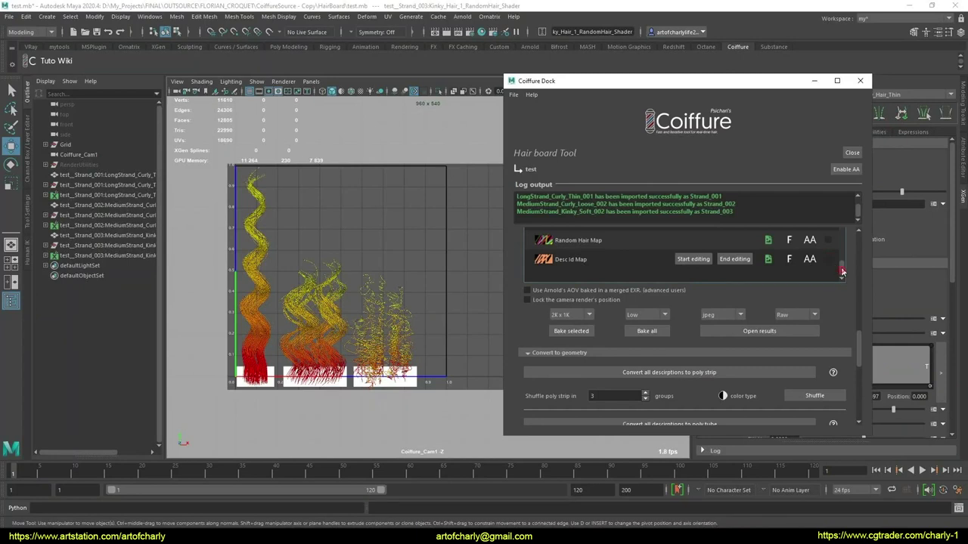
pyautogui.moveTo(841, 262); pyautogui.dragTo(844, 236)
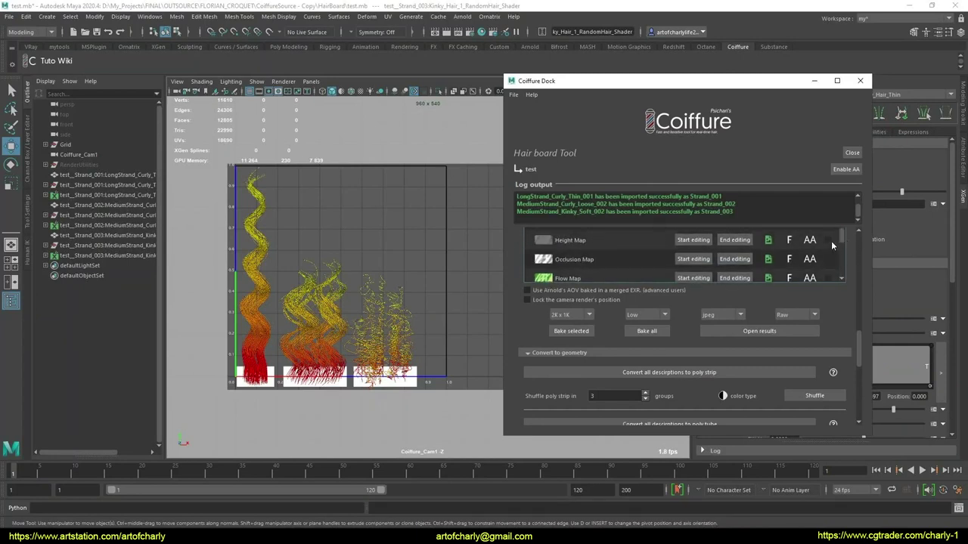
pyautogui.click(693, 240)
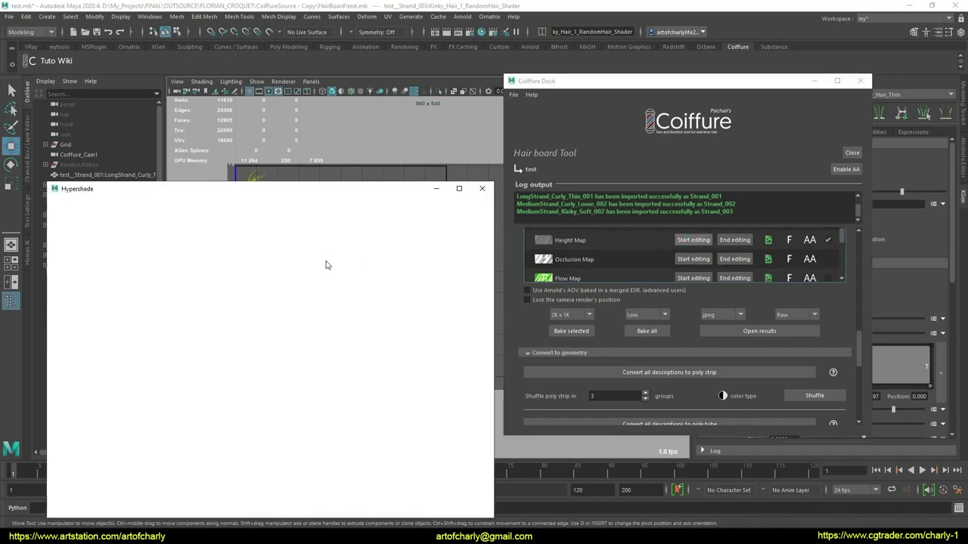
# Render the hair board in Arnold RenderView and arrange it beside Hypershade and Coiffure
pyautogui.click(462, 16)
pyautogui.click(492, 46)
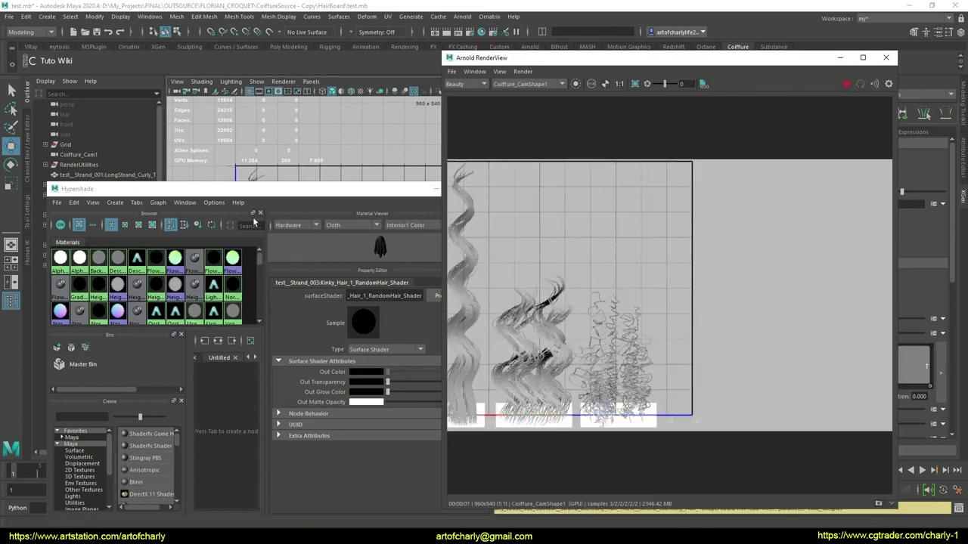
pyautogui.moveTo(304, 188); pyautogui.dragTo(288, 102)
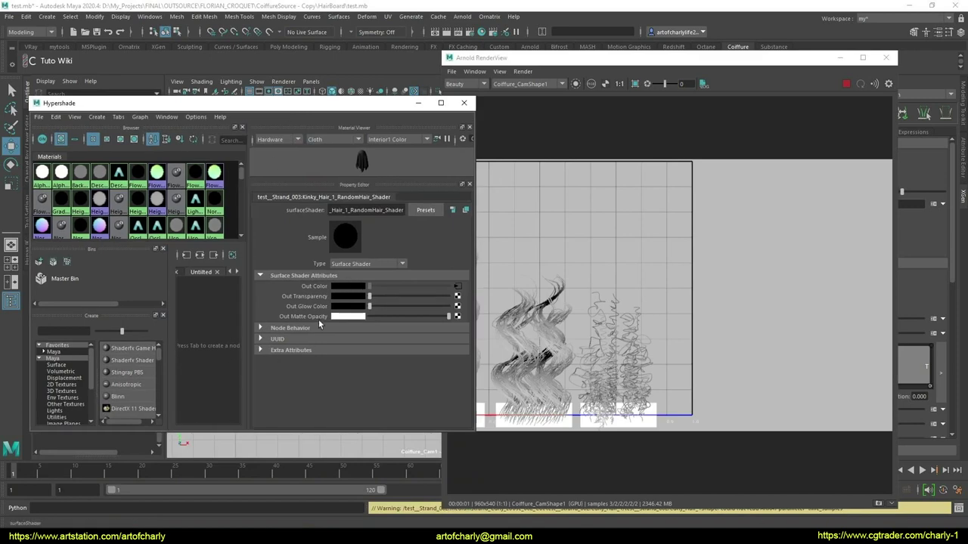
pyautogui.click(211, 341)
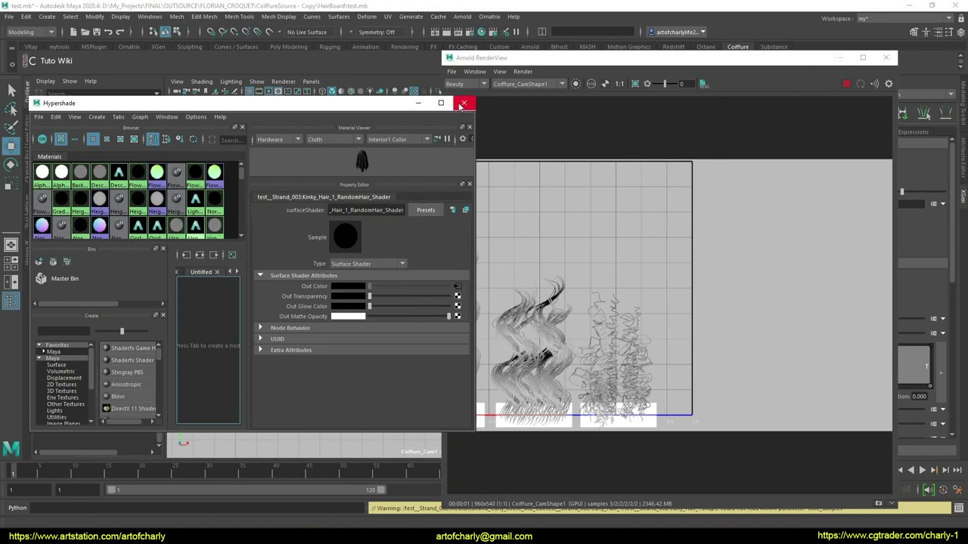
pyautogui.moveTo(788, 58); pyautogui.dragTo(550, 70)
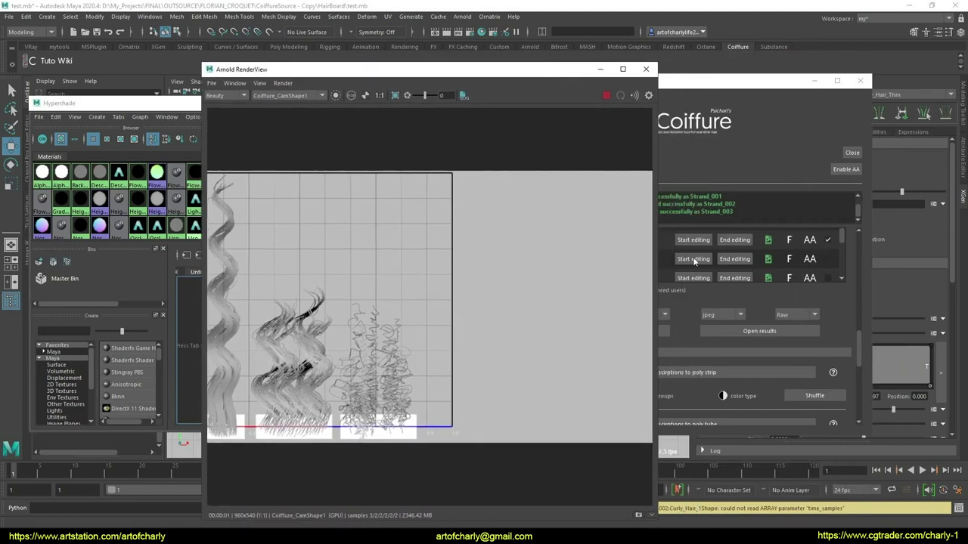
pyautogui.moveTo(487, 70)
pyautogui.mouseDown()
pyautogui.moveTo(448, 127)
pyautogui.moveTo(726, 278)
pyautogui.mouseUp()
# Zoom into the Hypershade node graph and select Height_Shader, then Height_aiRange
pyautogui.click(258, 288)
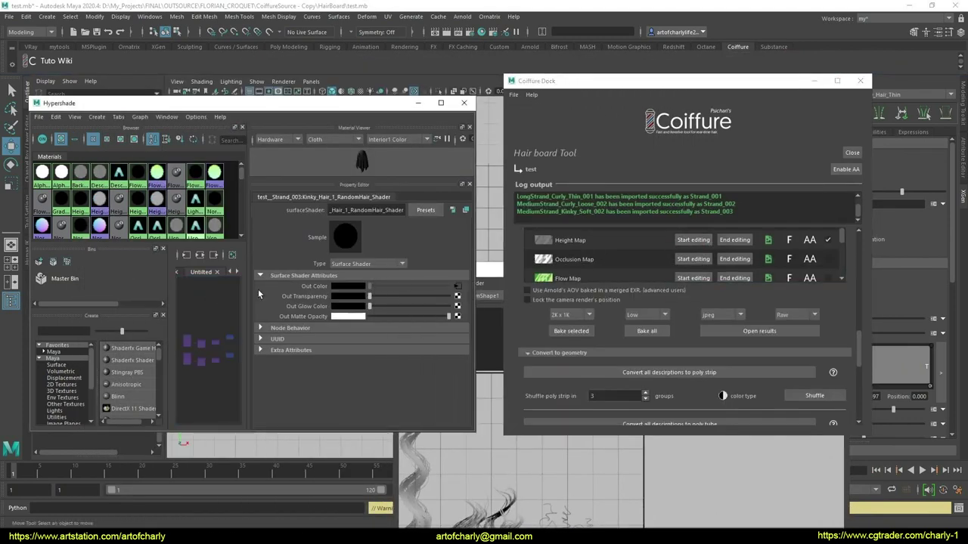
pyautogui.scroll(2, 204, 339)
pyautogui.scroll(2, 207, 353)
pyautogui.scroll(3, 219, 338)
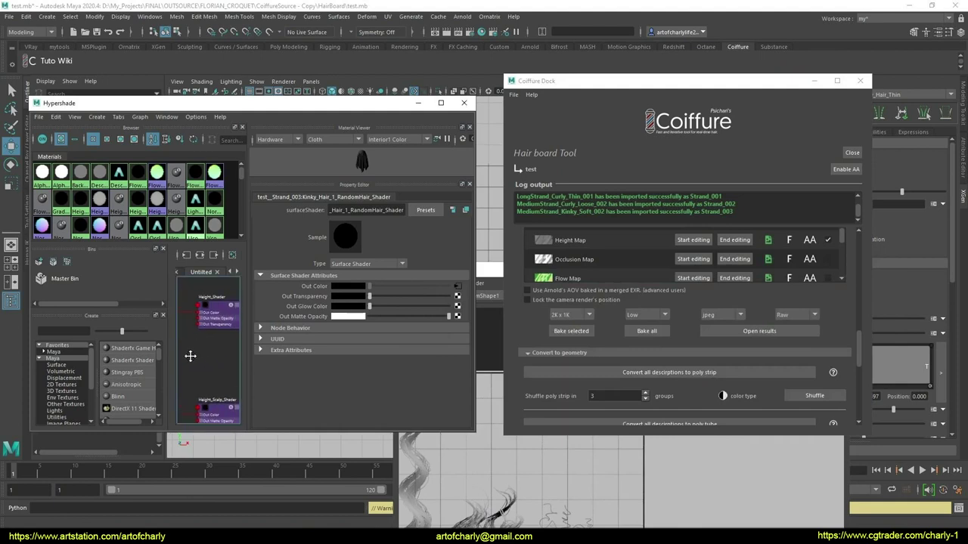
pyautogui.scroll(1, 194, 339)
pyautogui.scroll(1, 194, 335)
pyautogui.scroll(1, 204, 330)
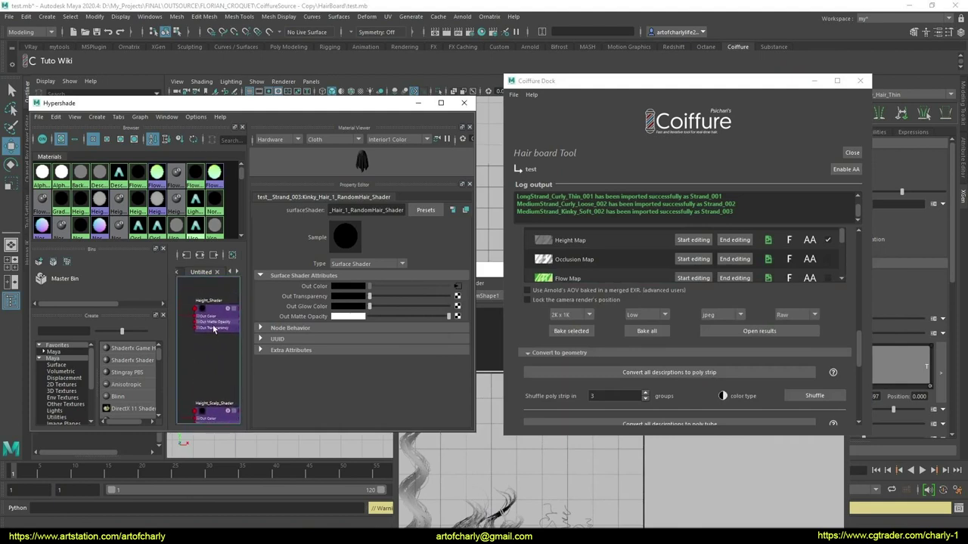
pyautogui.click(218, 311)
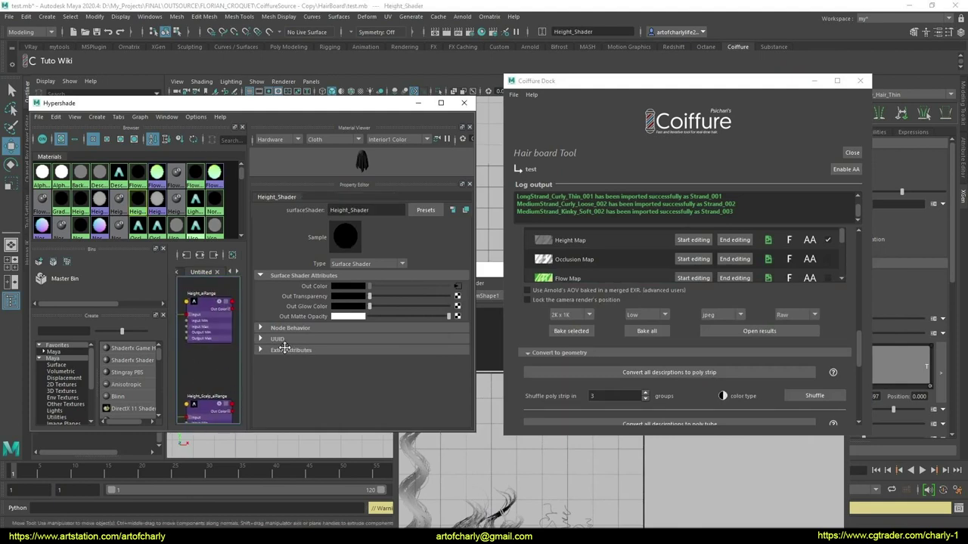
pyautogui.click(220, 318)
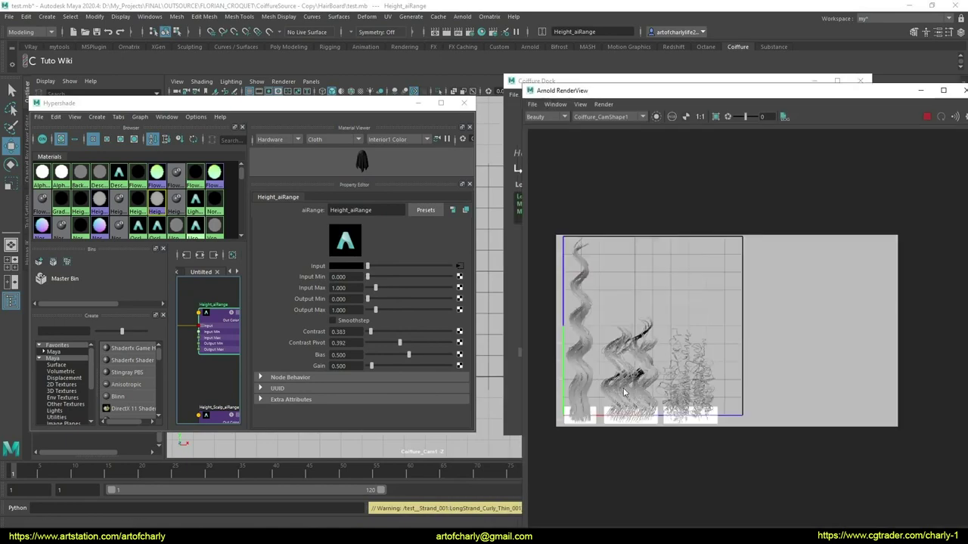
# Raise Height_aiRange Contrast from 0.383 to 0.859, with Bias at 0.440
pyautogui.scroll(3, 624, 392)
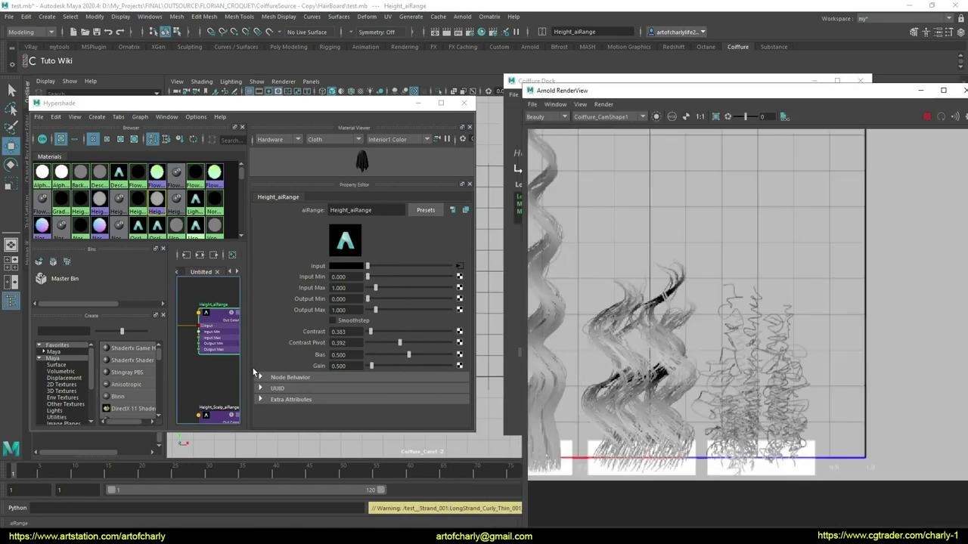
pyautogui.moveTo(370, 331); pyautogui.dragTo(373, 334)
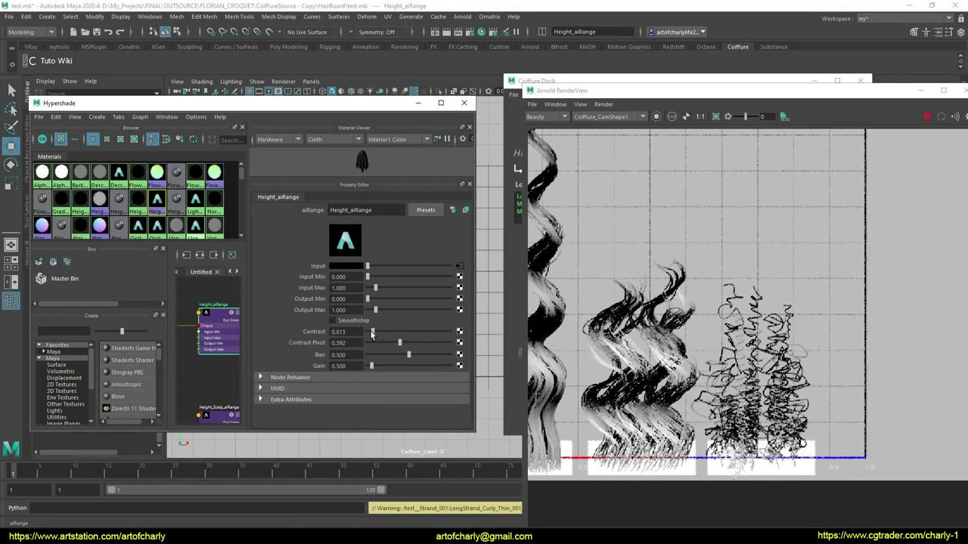
pyautogui.moveTo(374, 333)
pyautogui.mouseDown()
pyautogui.moveTo(400, 342)
pyautogui.moveTo(402, 355)
pyautogui.mouseUp()
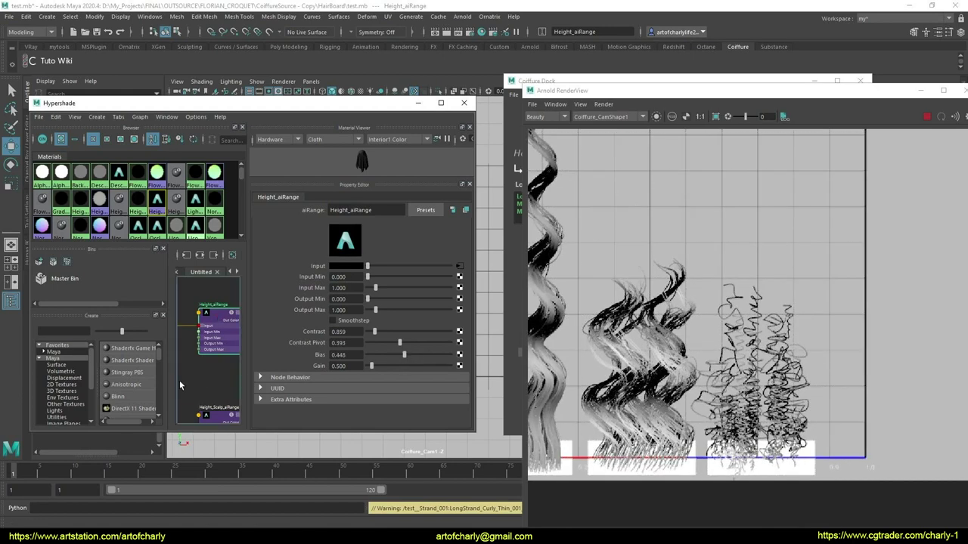
# Inspect the Height_samplerInfo and Height_Shader nodes, then select Height_aiRange
pyautogui.moveTo(214, 378); pyautogui.dragTo(263, 387, button='middle')
pyautogui.click(223, 305)
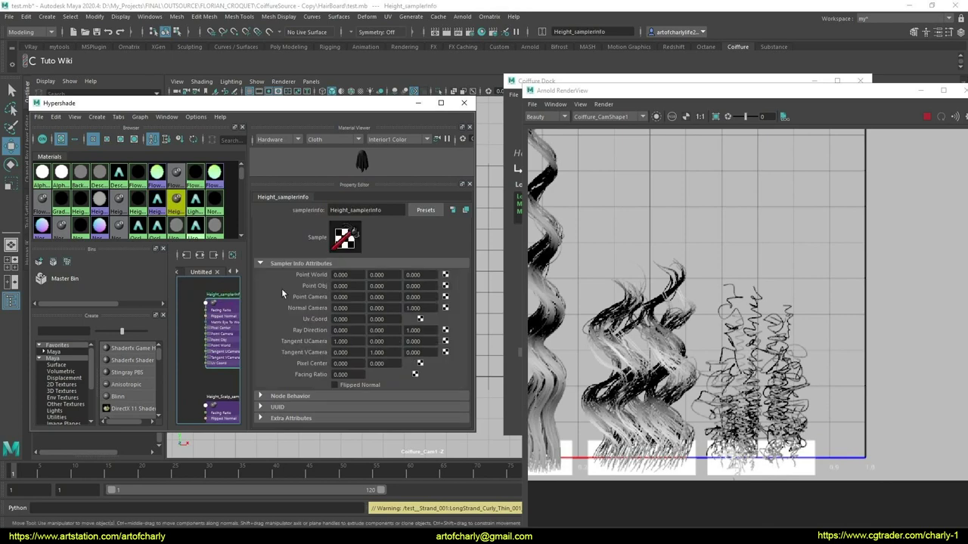
pyautogui.moveTo(205, 366)
pyautogui.mouseDown(button='middle')
pyautogui.moveTo(152, 365)
pyautogui.moveTo(215, 368)
pyautogui.moveTo(194, 374)
pyautogui.mouseUp(button='middle')
pyautogui.click(214, 336)
pyautogui.click(219, 332)
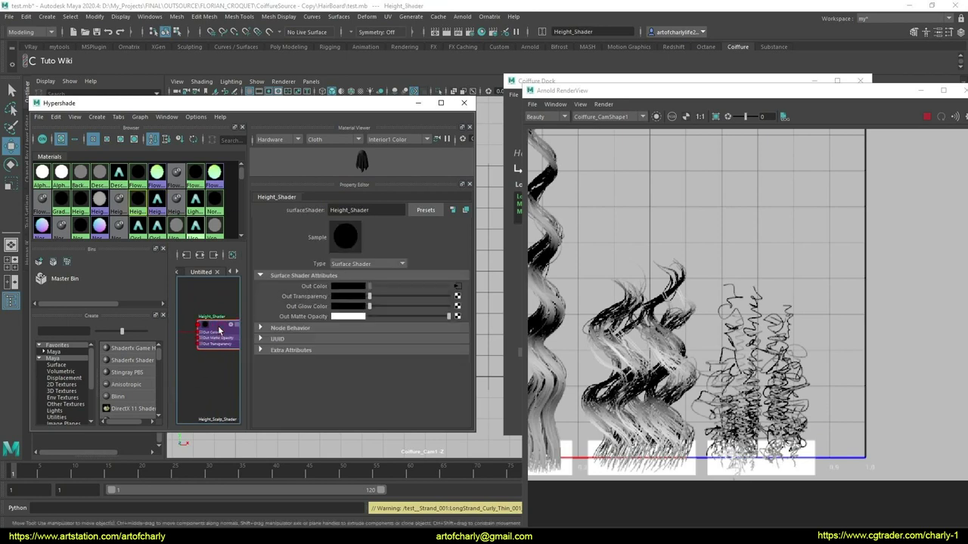
pyautogui.moveTo(212, 380); pyautogui.dragTo(205, 388, button='middle')
pyautogui.click(195, 333)
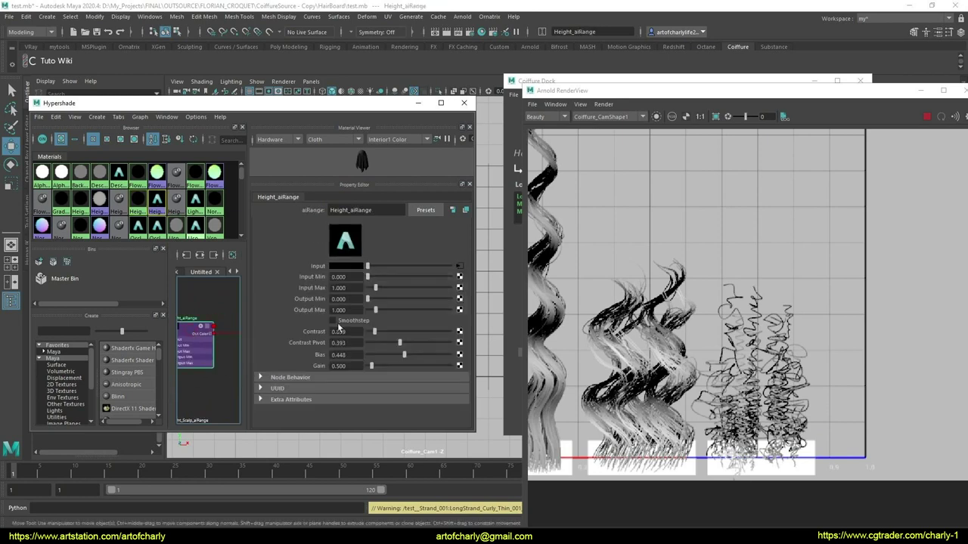
# Toggle Smoothstep, lower Input Max to 0.613, and close the Arnold RenderView
pyautogui.click(360, 321)
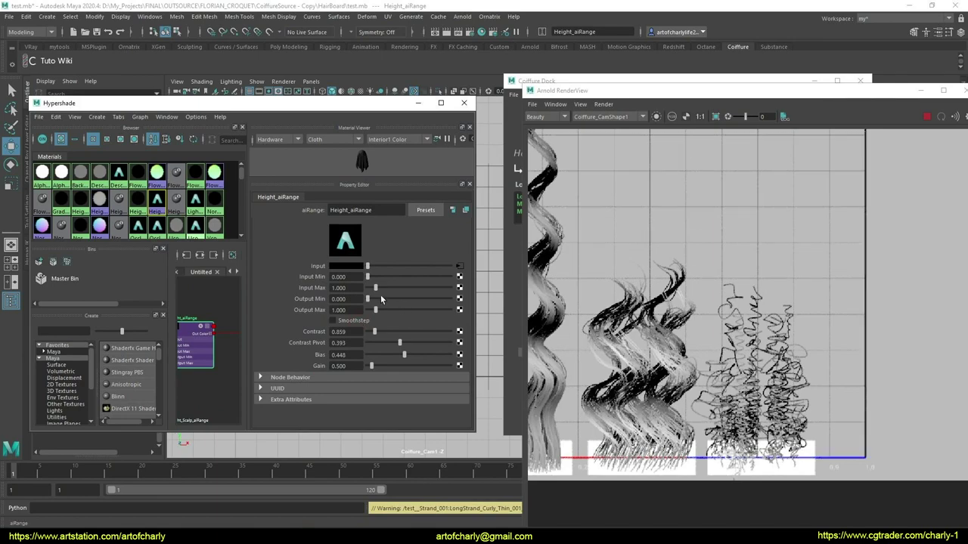
pyautogui.moveTo(376, 294)
pyautogui.mouseDown()
pyautogui.moveTo(368, 291)
pyautogui.moveTo(387, 291)
pyautogui.mouseUp()
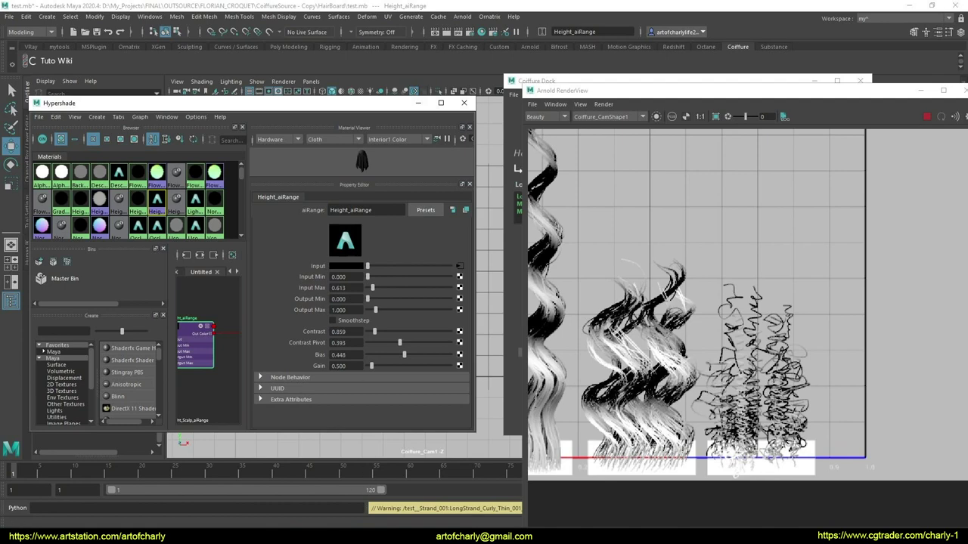
pyautogui.click(478, 363)
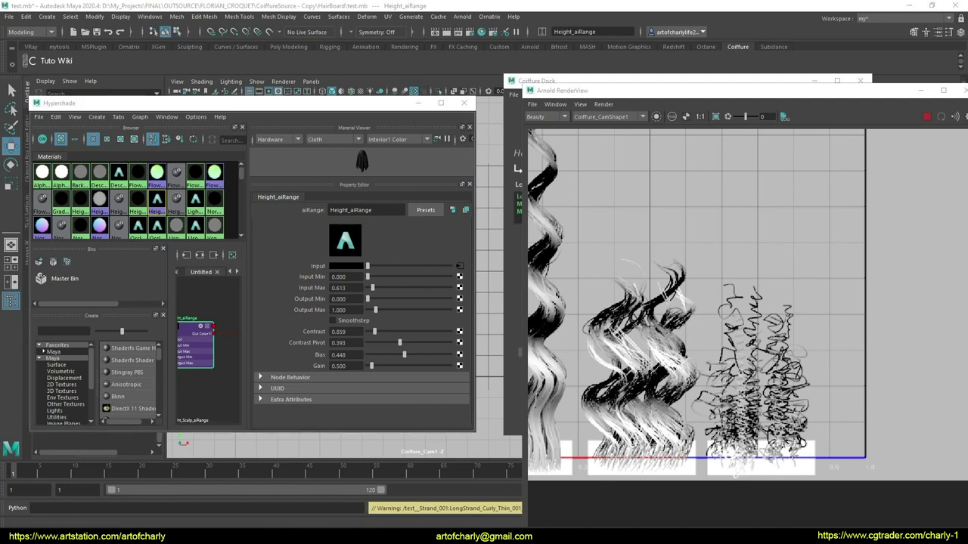
pyautogui.click(473, 227)
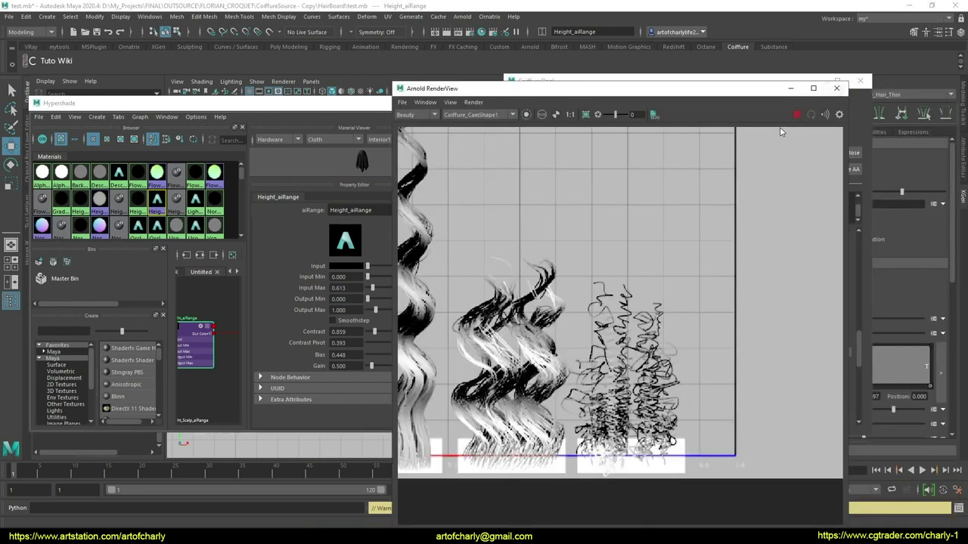
pyautogui.moveTo(832, 90); pyautogui.dragTo(700, 89)
pyautogui.click(837, 88)
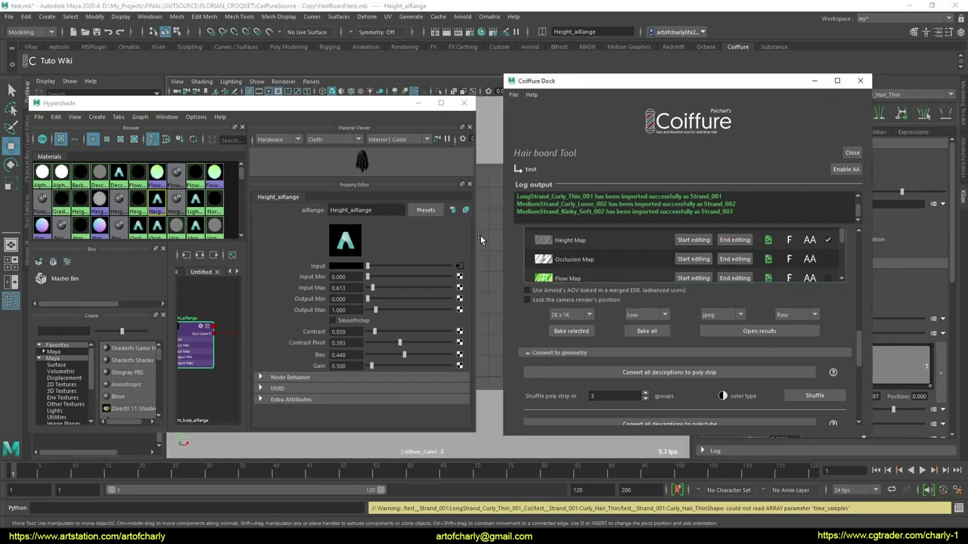
# Close Hypershade, open the results folder, and preview test_RandomHairMap_1.jpg
pyautogui.click(464, 103)
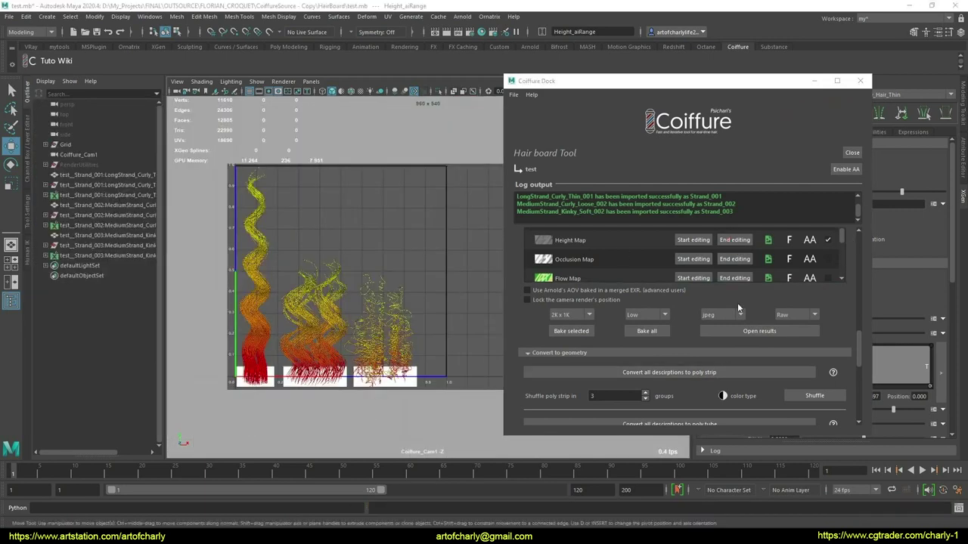
pyautogui.click(786, 330)
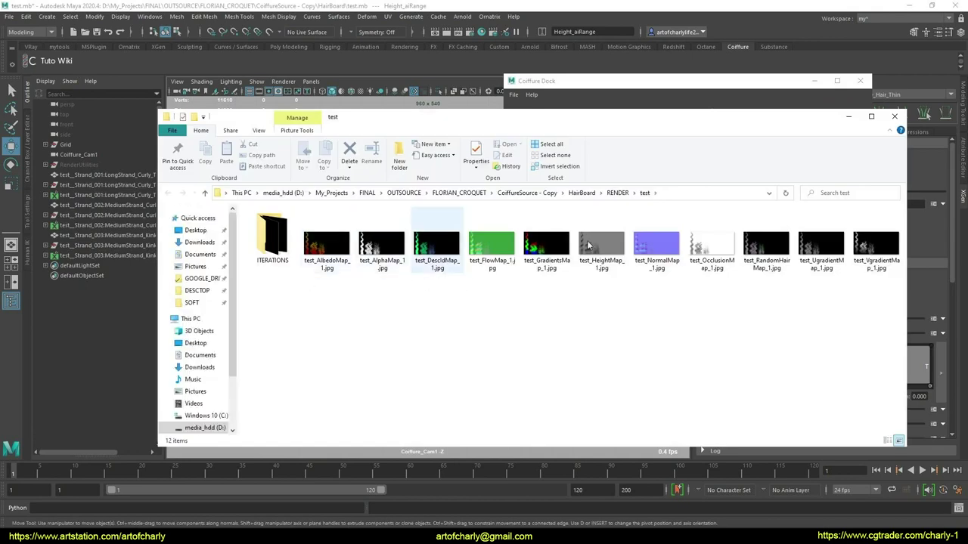
pyautogui.click(775, 248)
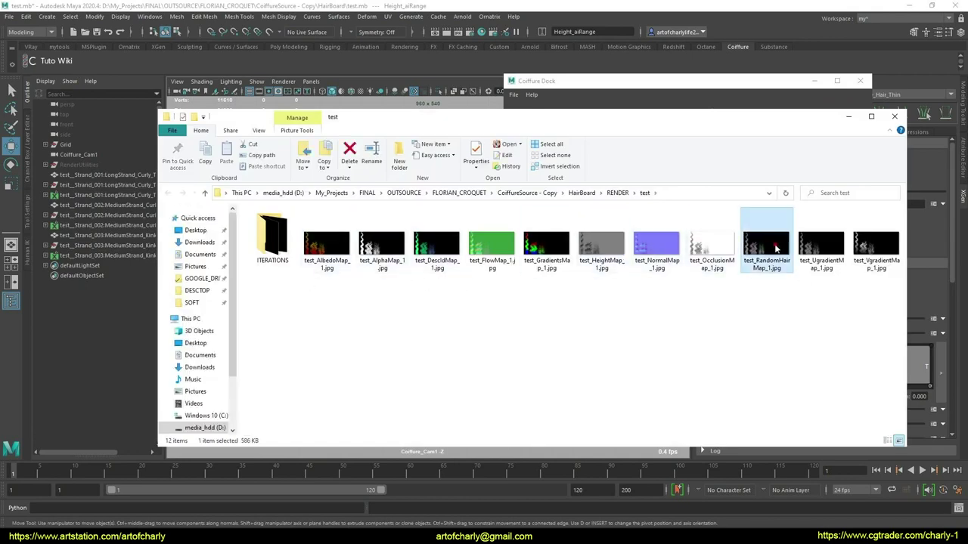
pyautogui.doubleClick(776, 248)
pyautogui.press('Escape')
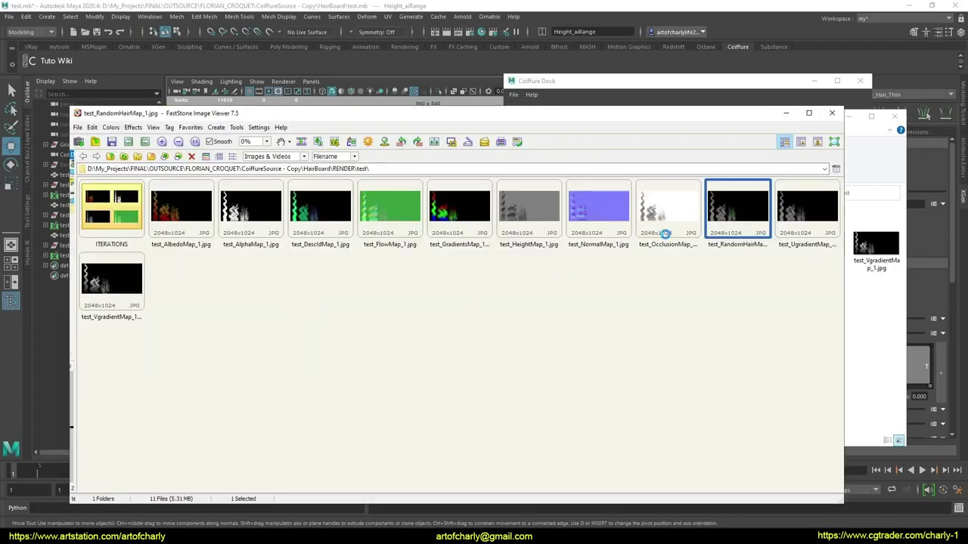
pyautogui.click(832, 113)
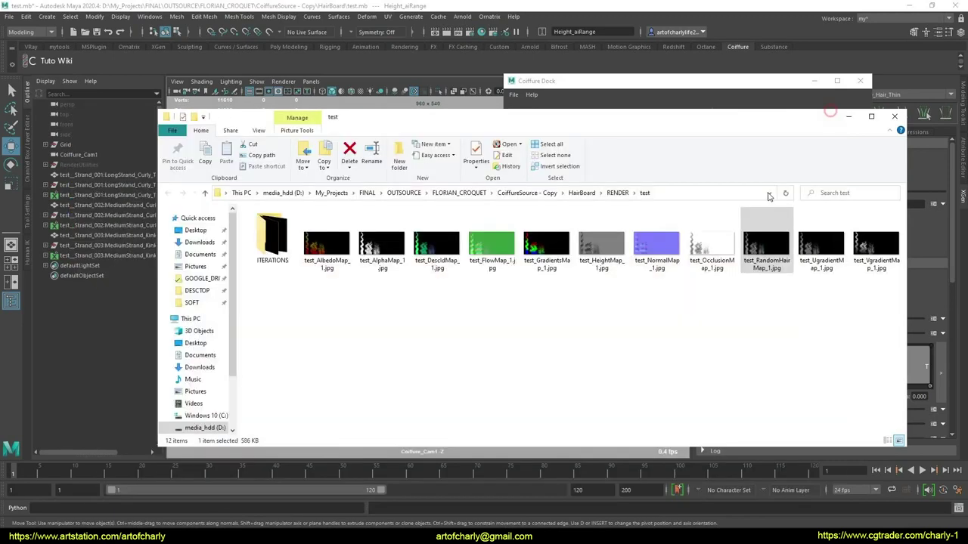
pyautogui.click(768, 318)
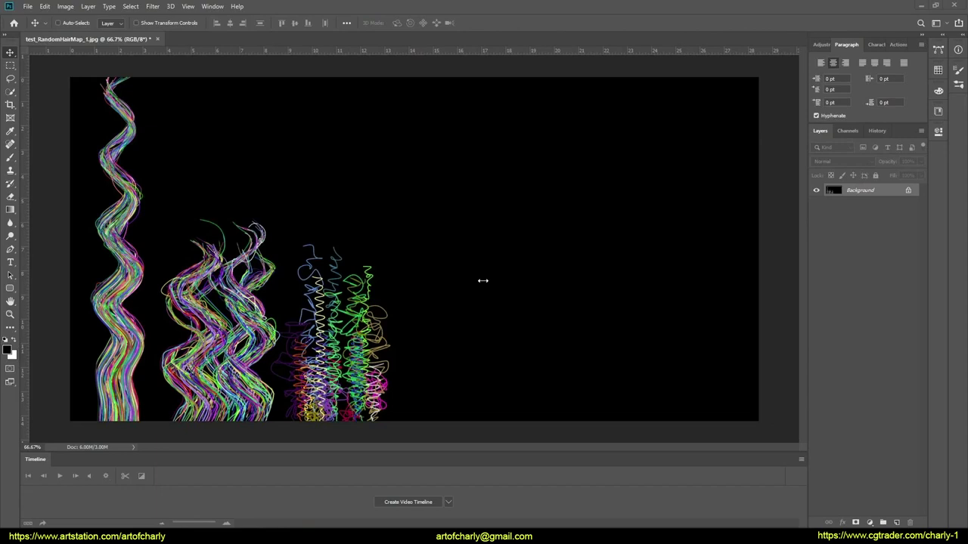
# At 50% zoom, inspect Red, Green and Blue channels, restore RGB, and close the folder
pyautogui.hotkey('ctrl', '-')
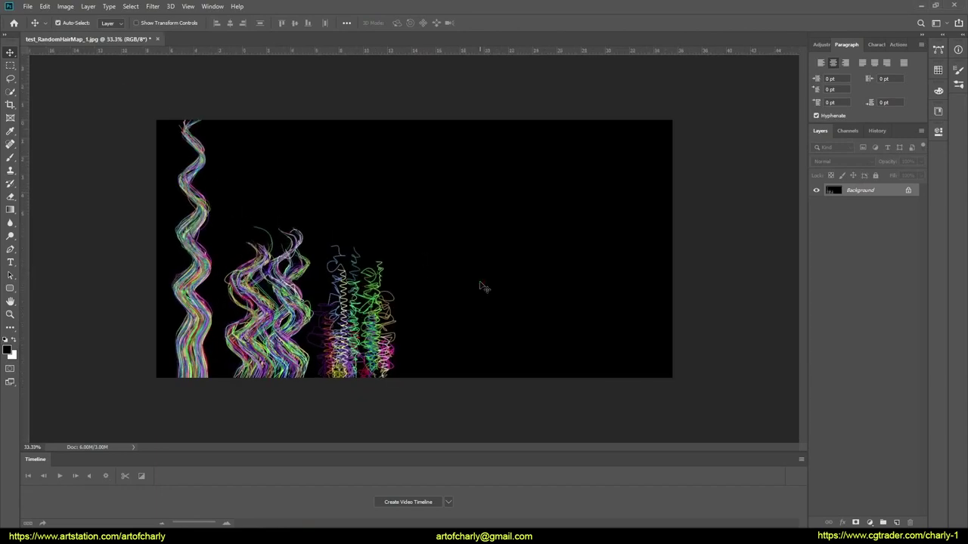
pyautogui.click(847, 131)
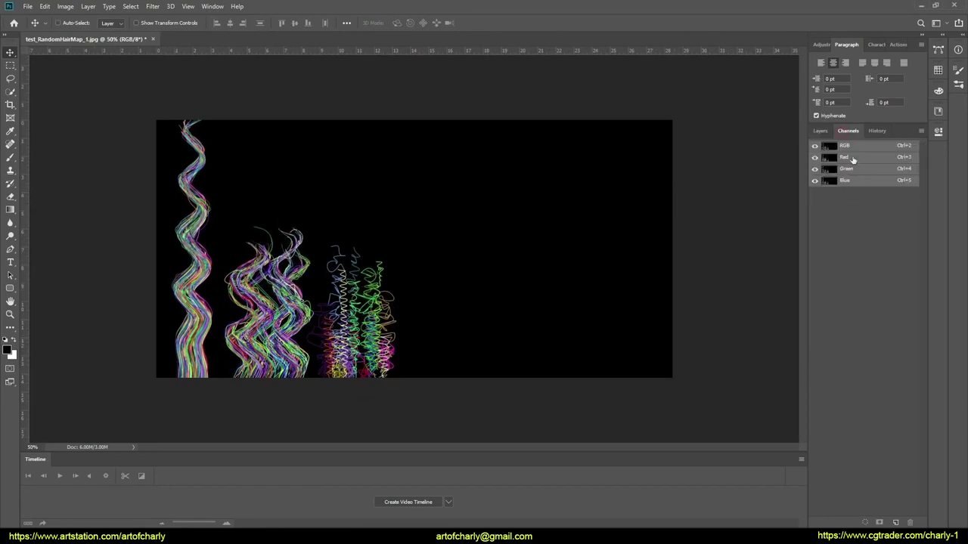
pyautogui.click(855, 159)
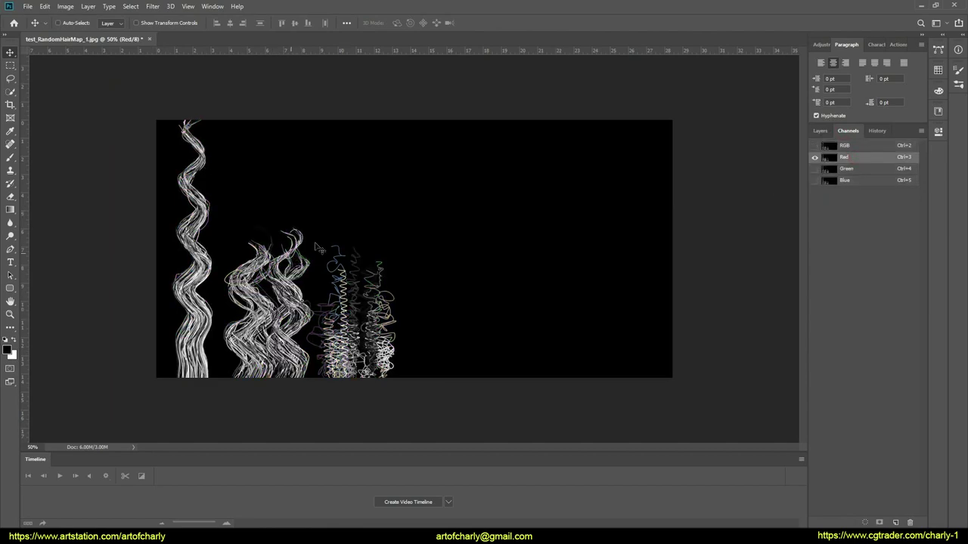
pyautogui.click(854, 170)
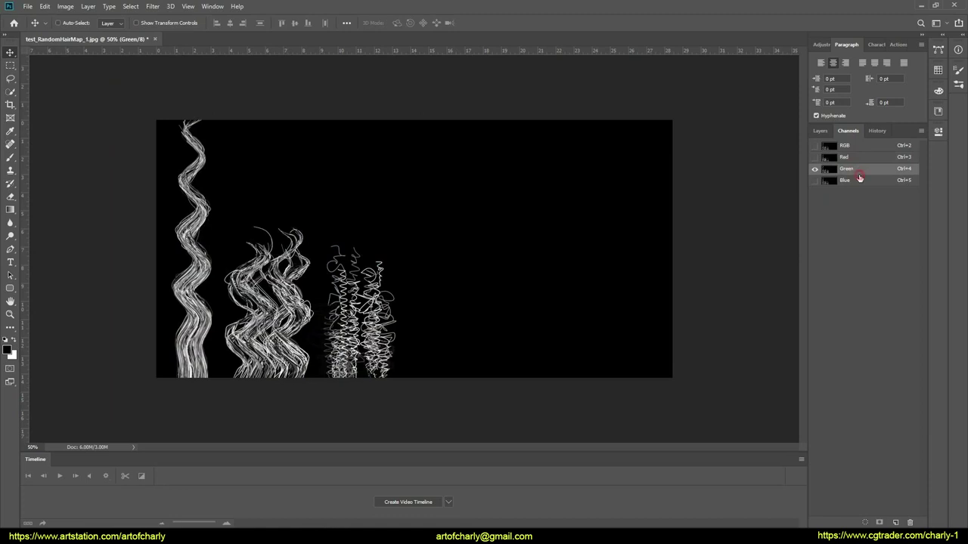
pyautogui.click(860, 181)
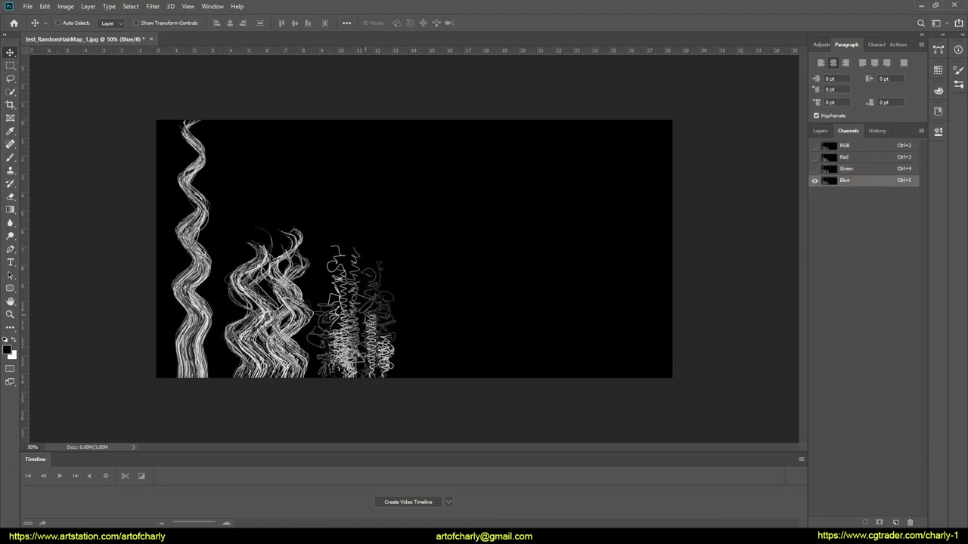
pyautogui.click(848, 144)
pyautogui.click(820, 131)
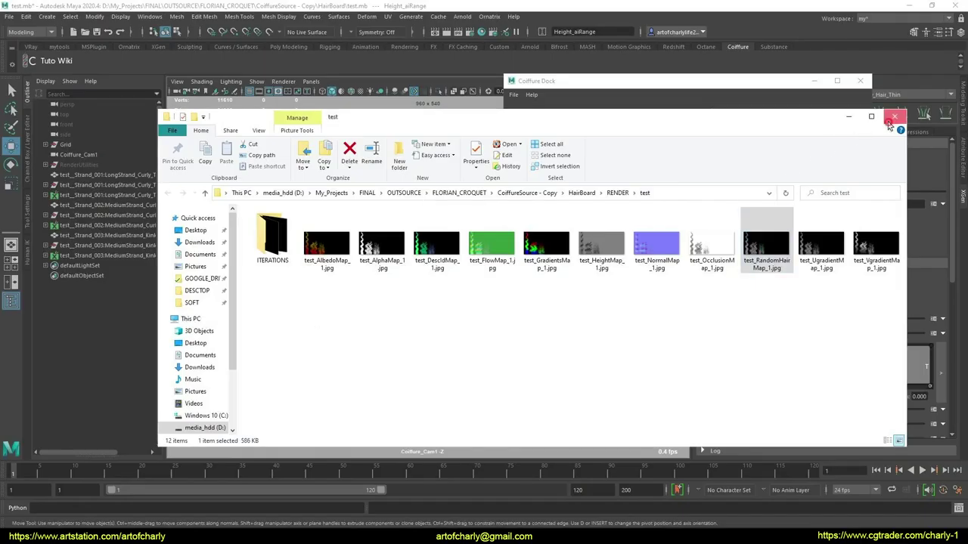
pyautogui.click(892, 118)
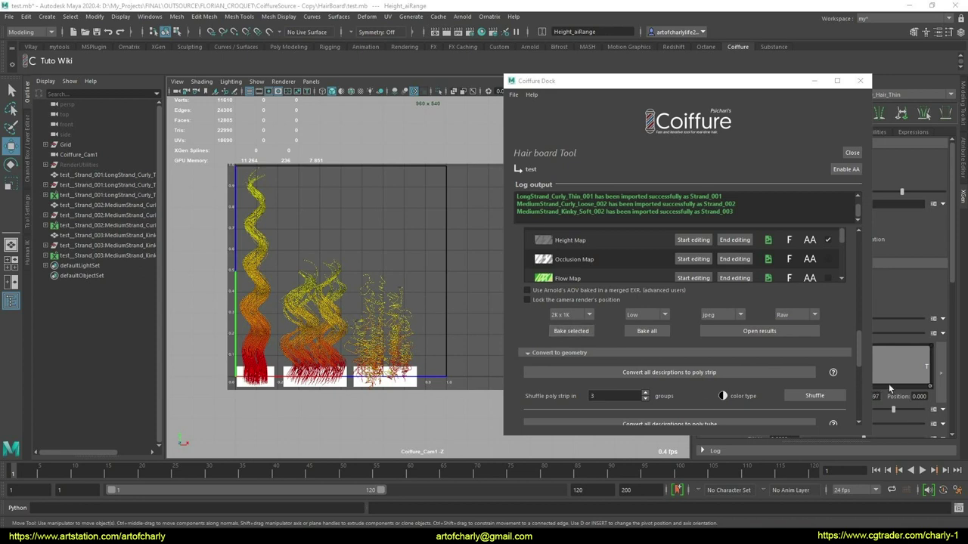
pyautogui.moveTo(863, 351)
pyautogui.mouseDown()
pyautogui.moveTo(859, 257)
pyautogui.moveTo(854, 331)
pyautogui.mouseUp()
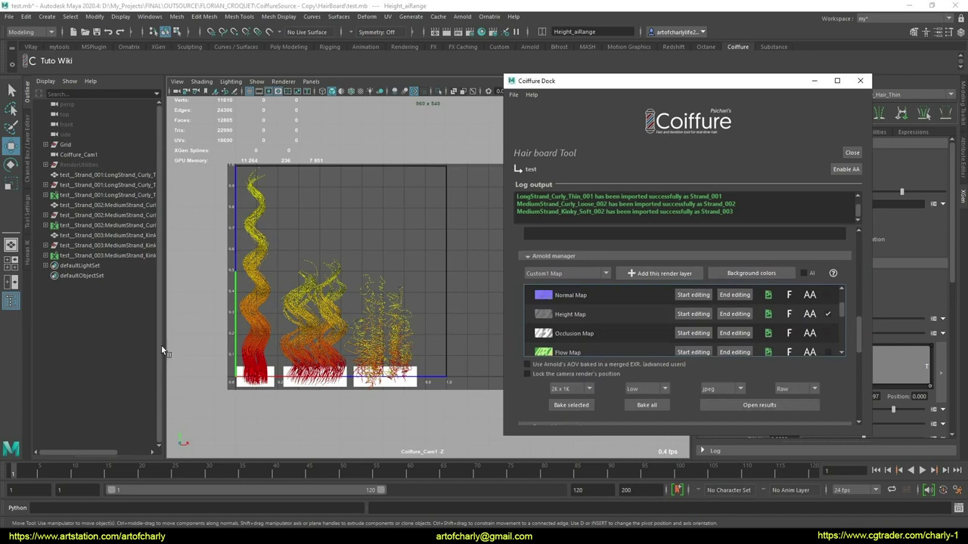
pyautogui.click(791, 297)
pyautogui.click(790, 298)
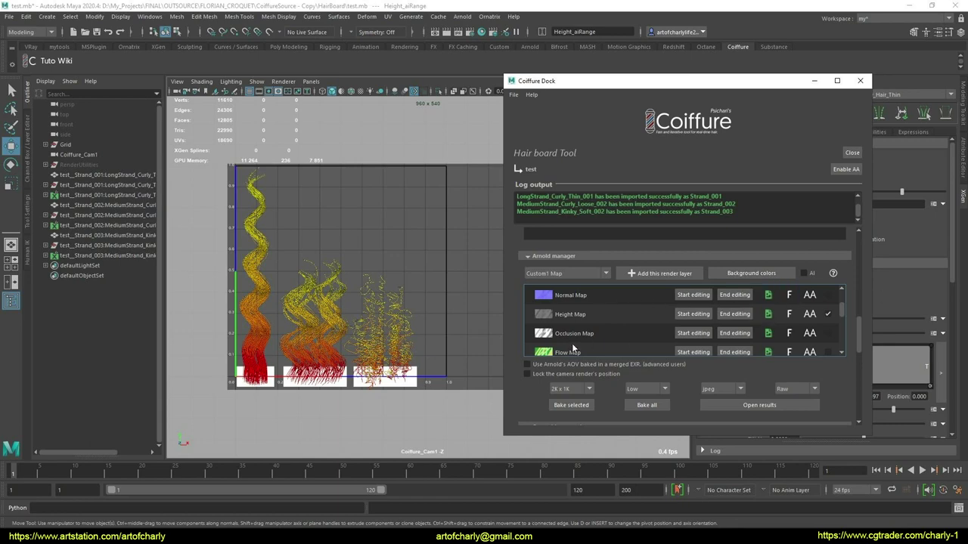